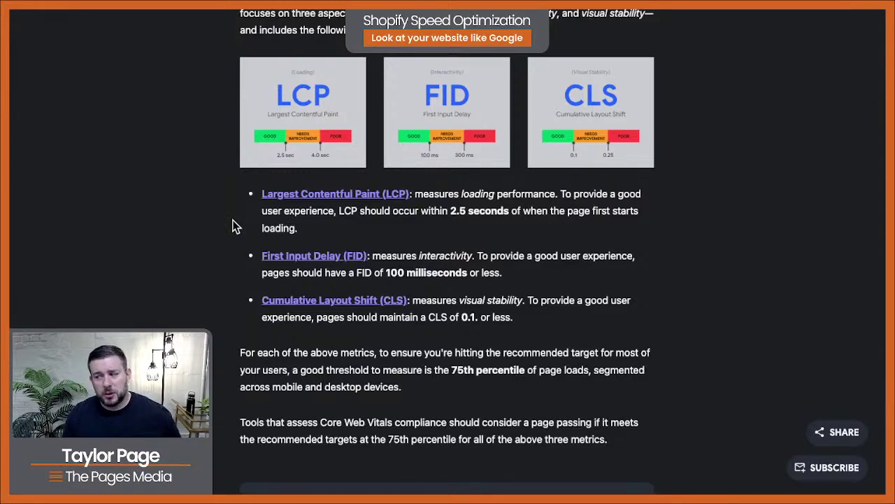
# - Scroll to the field tools table showing CrUX, PageSpeed Insights and Search Console supporting LCP, FID and CLS
pyautogui.scroll(-4, 234, 221)
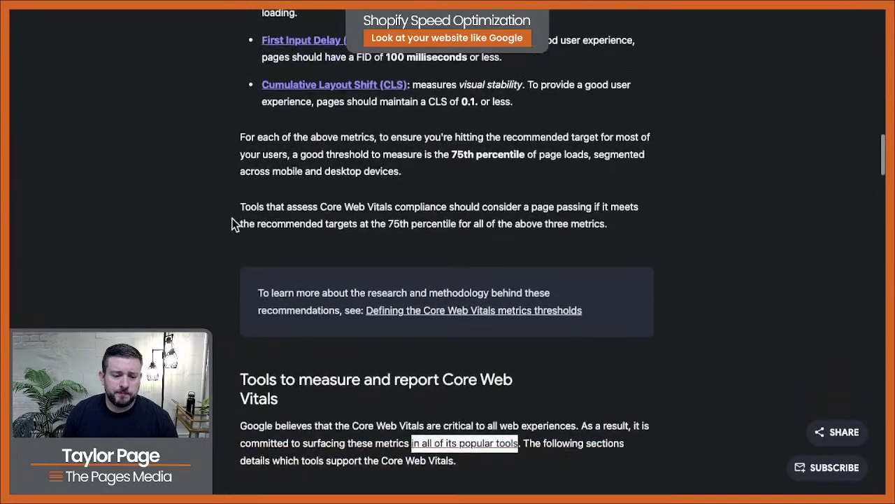
pyautogui.scroll(-5, 235, 222)
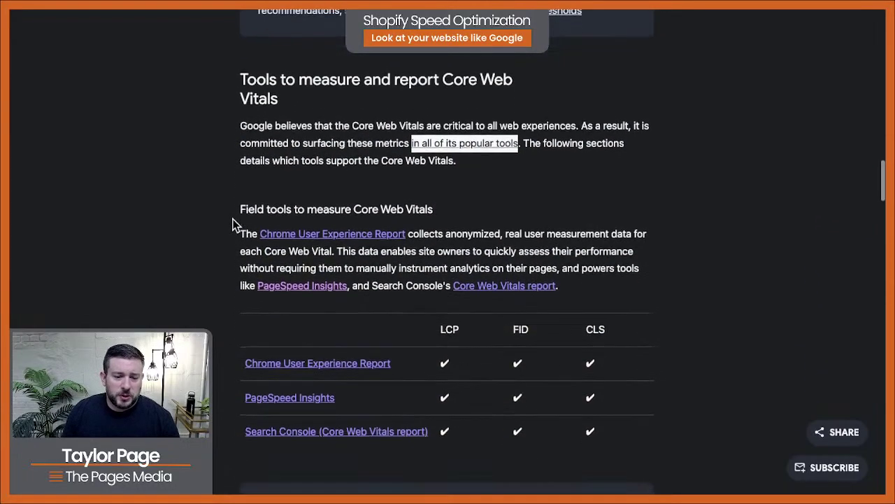
pyautogui.scroll(-1, 233, 225)
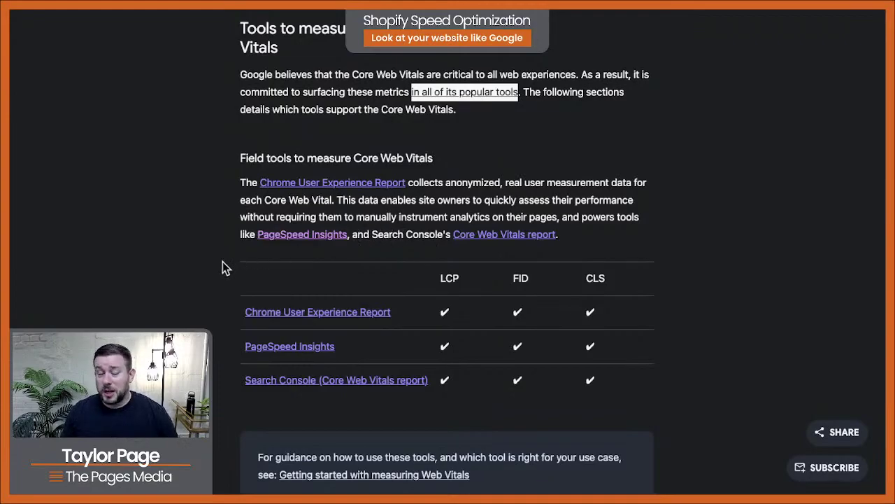
# - Scroll down through the web-vitals code section, then back up a little
pyautogui.scroll(-3, 223, 266)
pyautogui.scroll(-2, 224, 266)
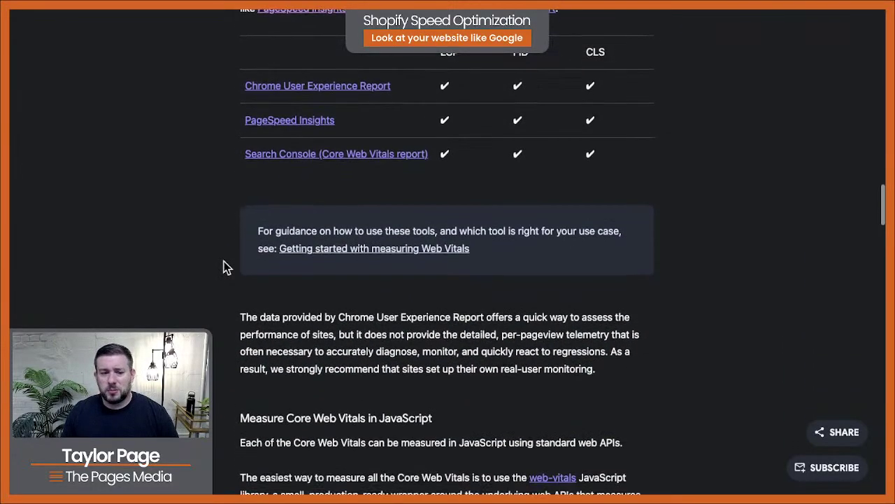
pyautogui.scroll(-1, 225, 265)
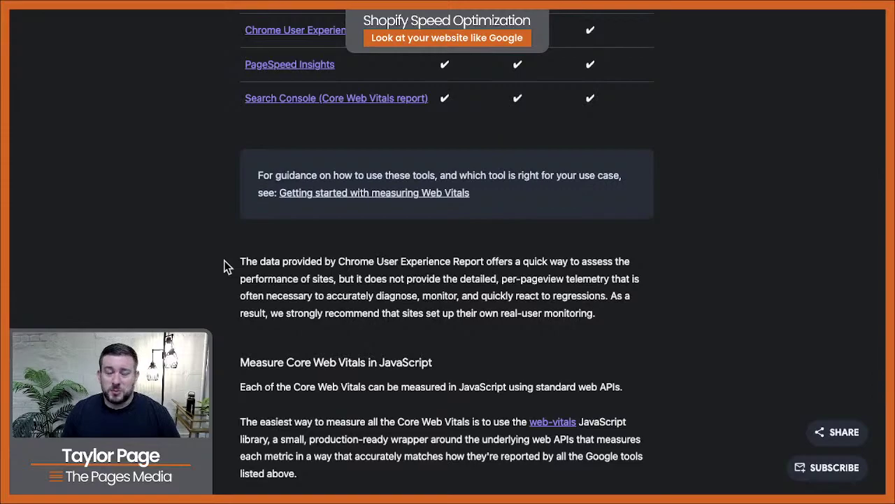
pyautogui.scroll(-3, 224, 265)
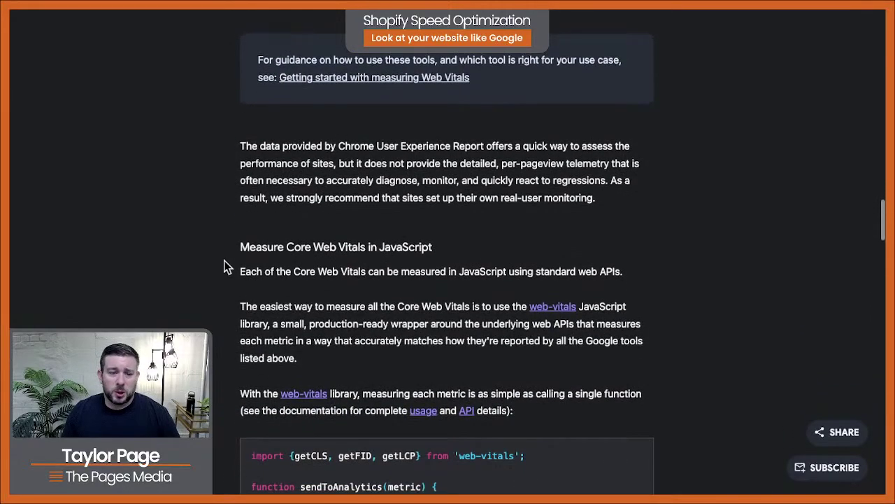
pyautogui.scroll(-2, 223, 265)
pyautogui.scroll(-3, 224, 266)
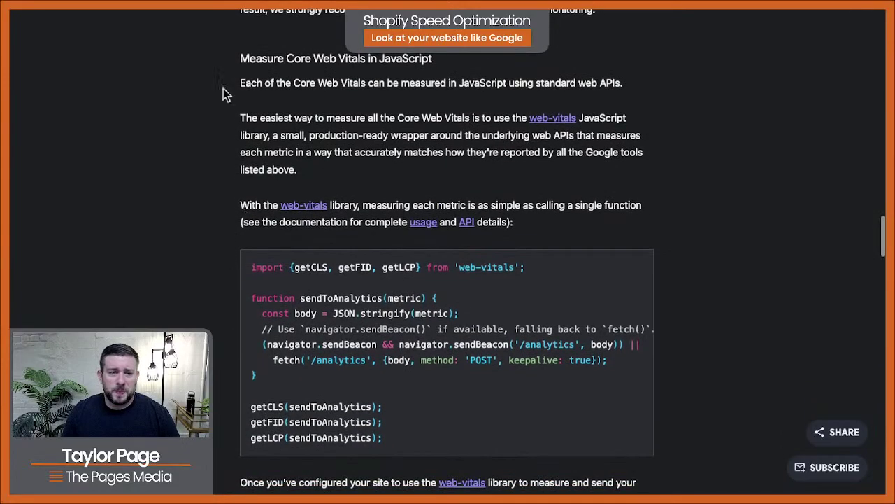
pyautogui.scroll(-6, 203, 160)
pyautogui.scroll(-10, 200, 157)
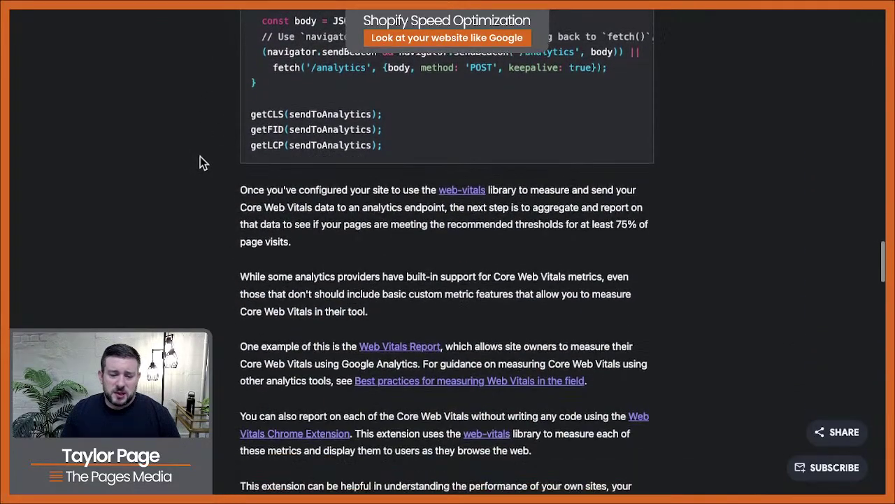
pyautogui.scroll(-7, 201, 162)
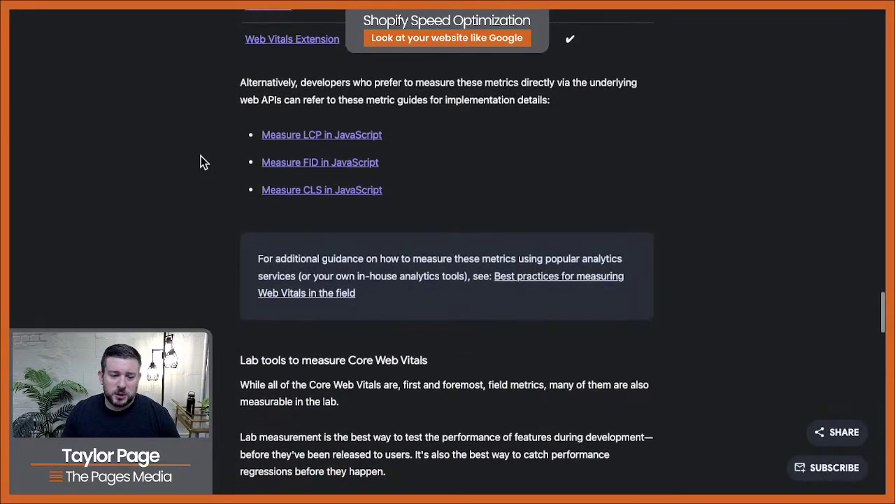
pyautogui.scroll(19, 200, 162)
pyautogui.scroll(20, 200, 162)
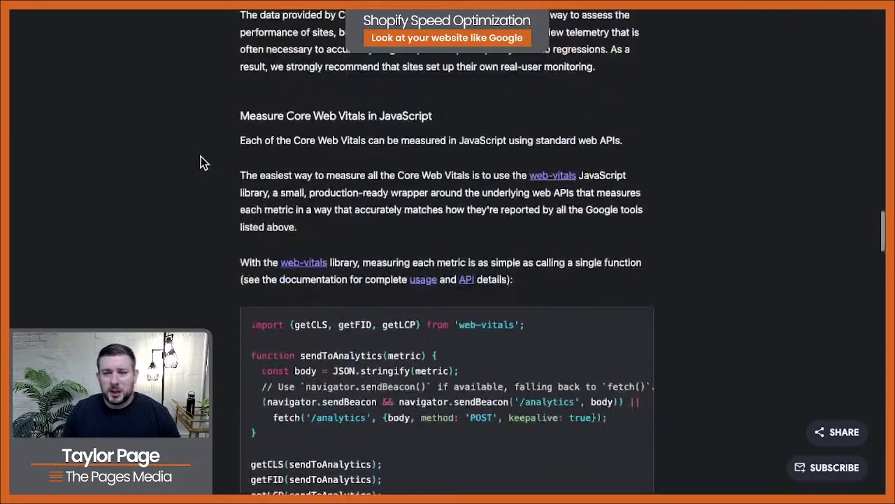
pyautogui.scroll(12, 200, 160)
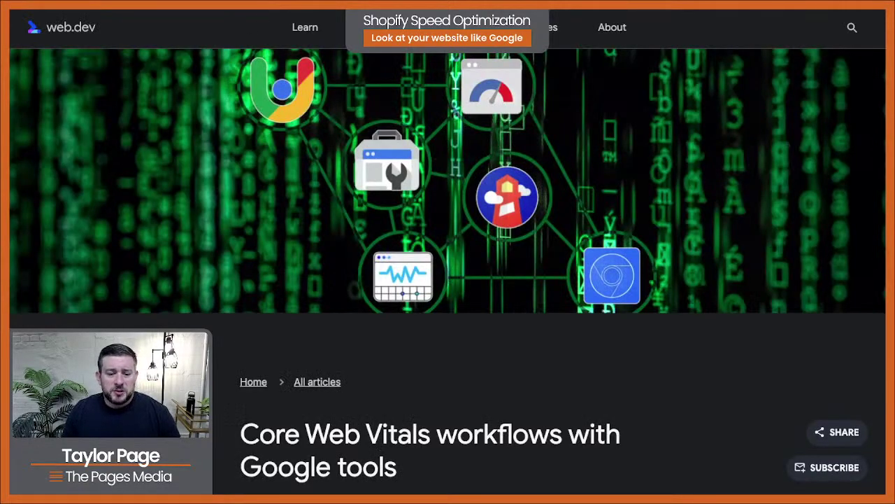
# - Scroll past the Lighthouse, Web Vitals extension and DevTools sections to the Web Vitals Loop diagram
pyautogui.scroll(-7, 447, 252)
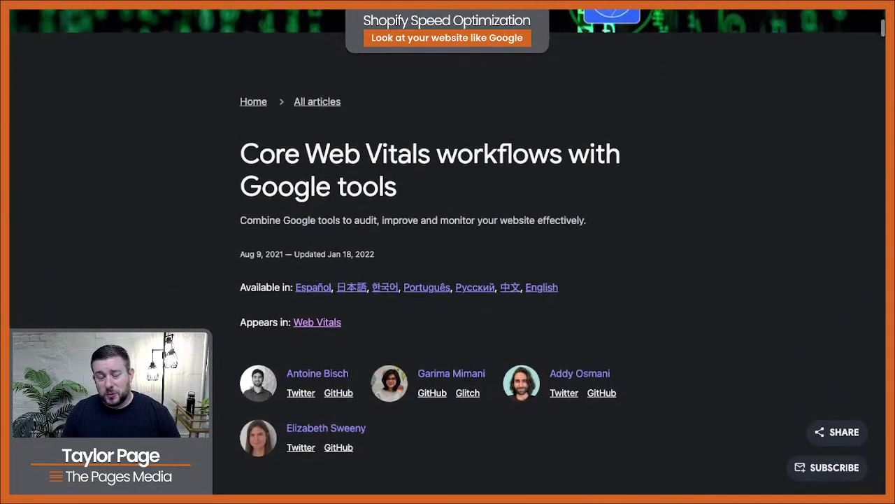
pyautogui.scroll(-3, 448, 252)
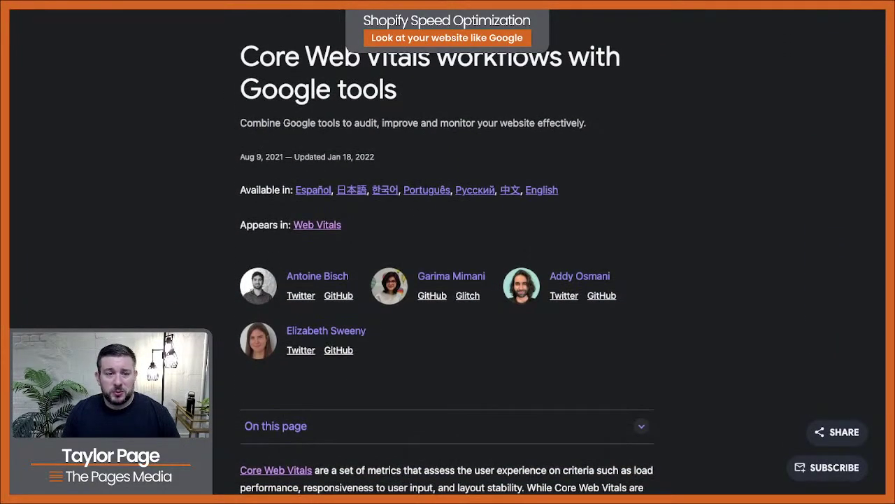
pyautogui.scroll(-1, 447, 252)
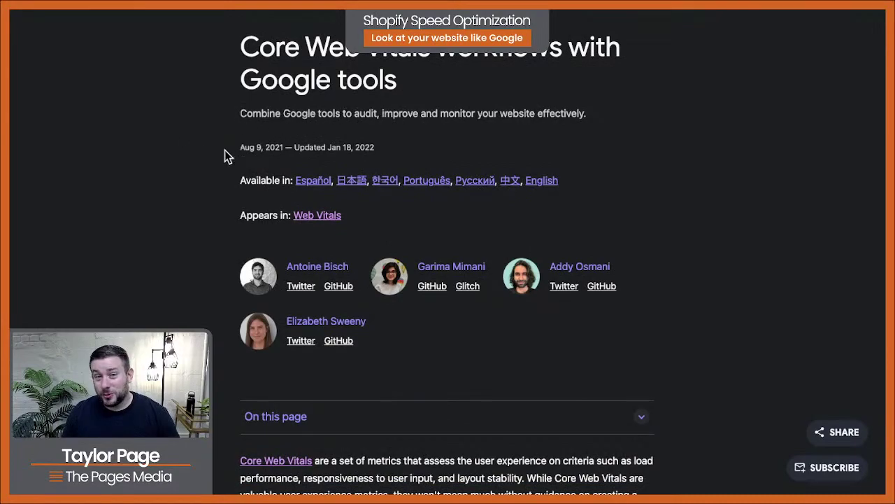
pyautogui.scroll(-5, 213, 217)
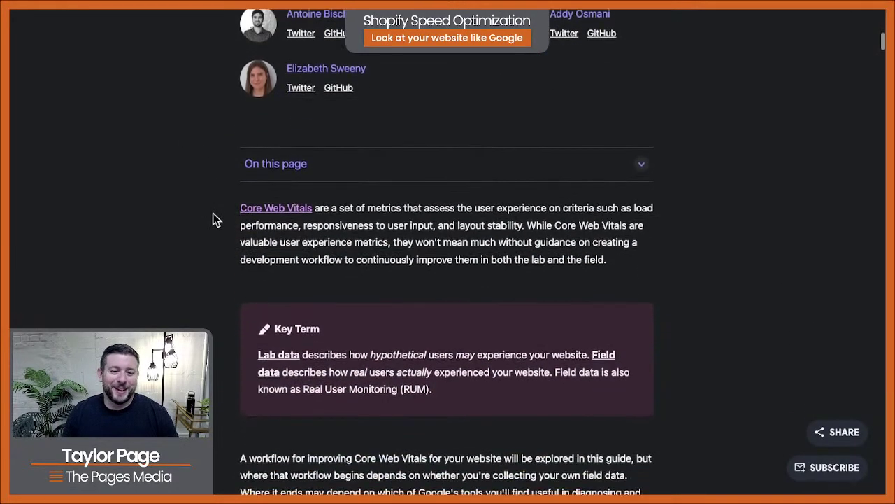
pyautogui.scroll(-7, 213, 213)
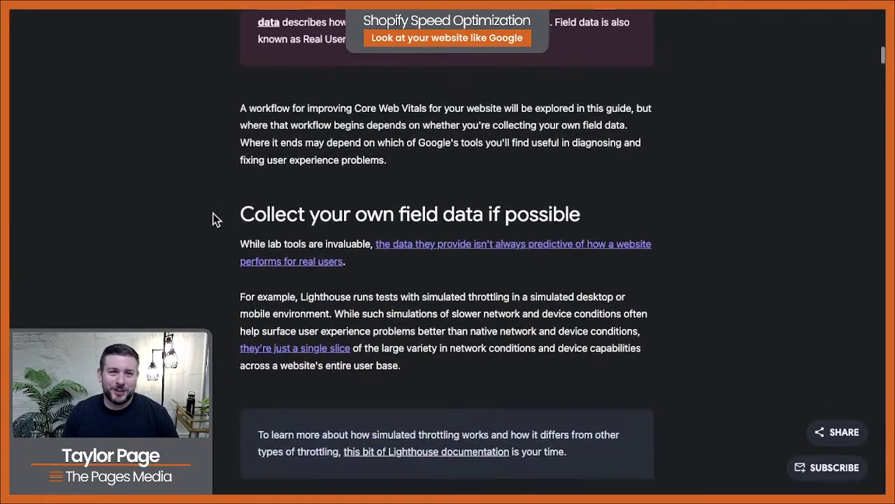
pyautogui.scroll(-3, 213, 214)
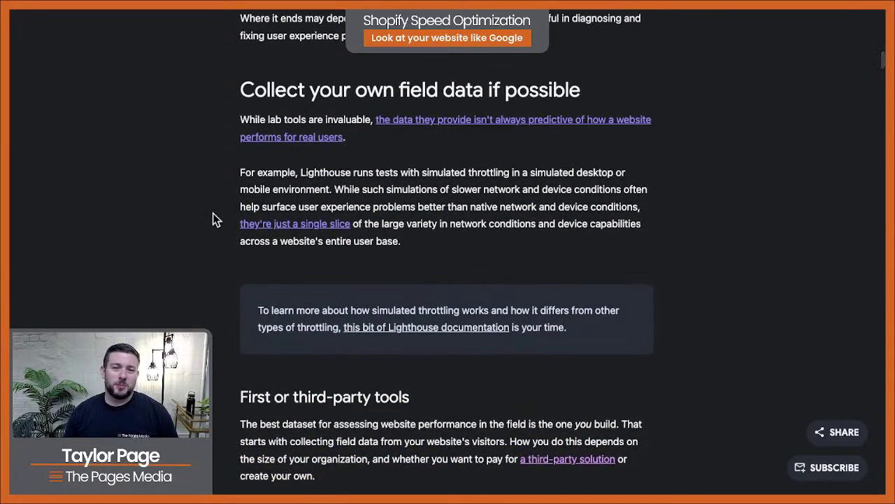
pyautogui.scroll(-4, 207, 217)
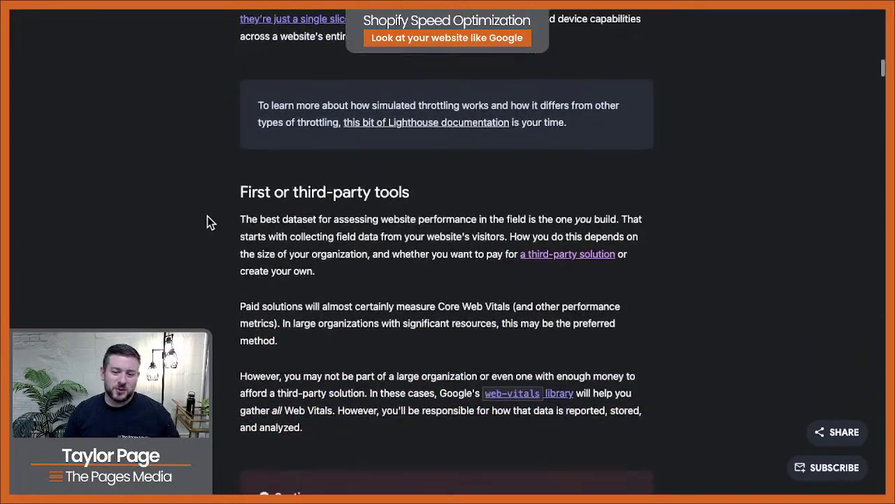
pyautogui.scroll(-4, 207, 217)
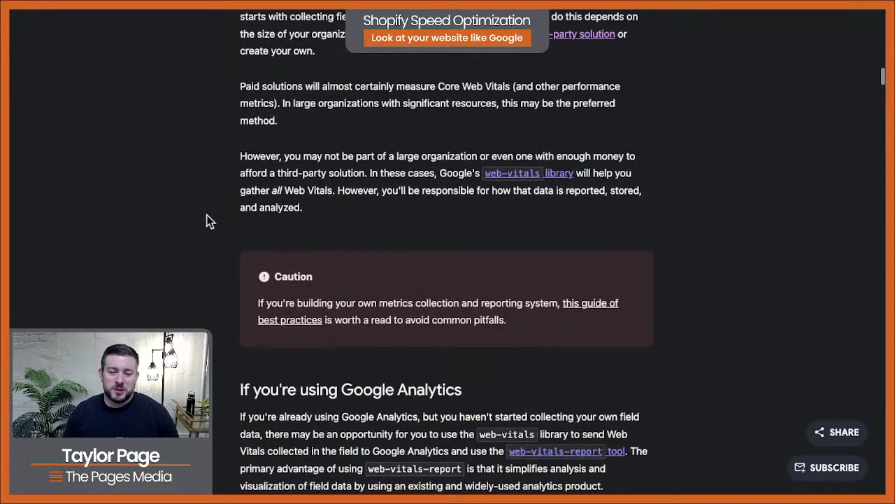
pyautogui.scroll(-3, 207, 217)
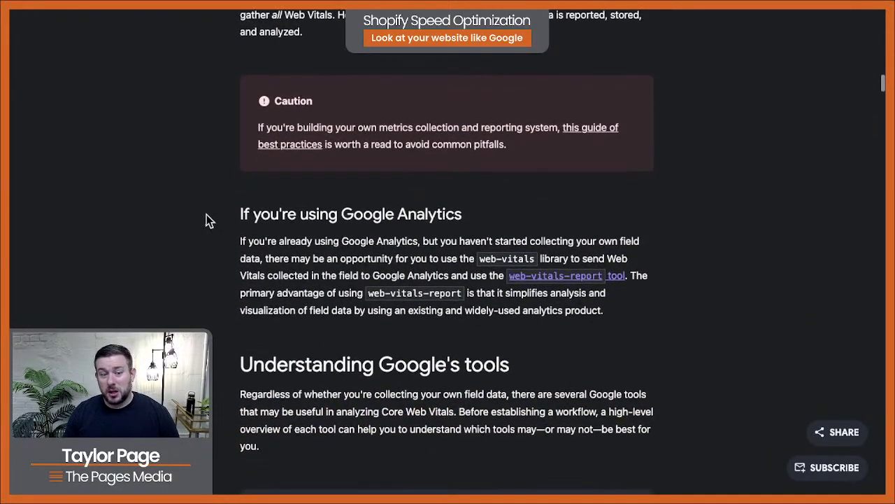
pyautogui.scroll(-3, 206, 214)
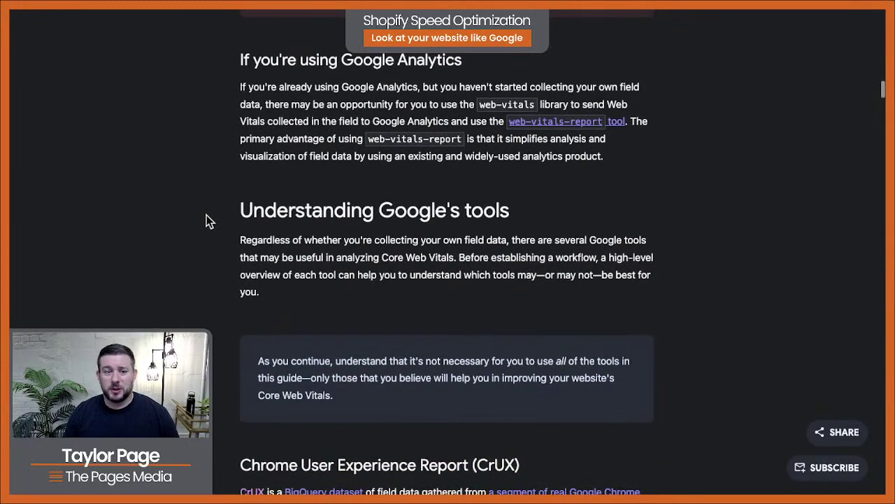
pyautogui.scroll(-2, 207, 215)
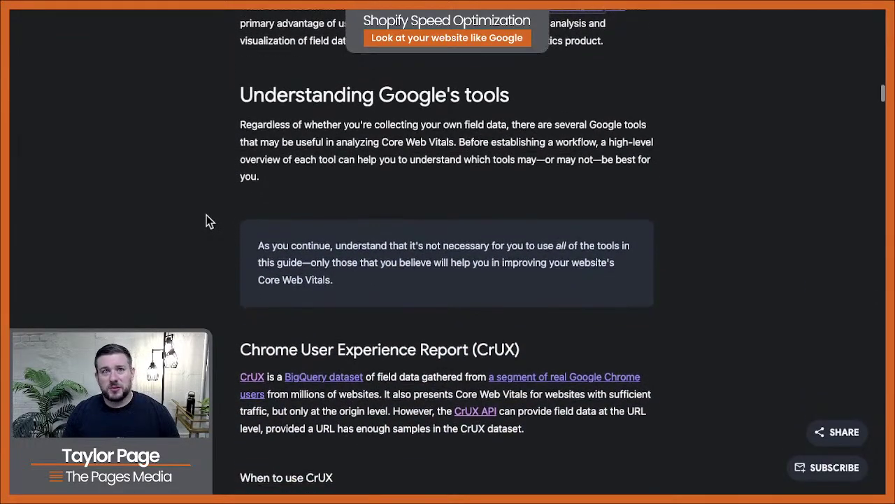
pyautogui.scroll(-2, 207, 215)
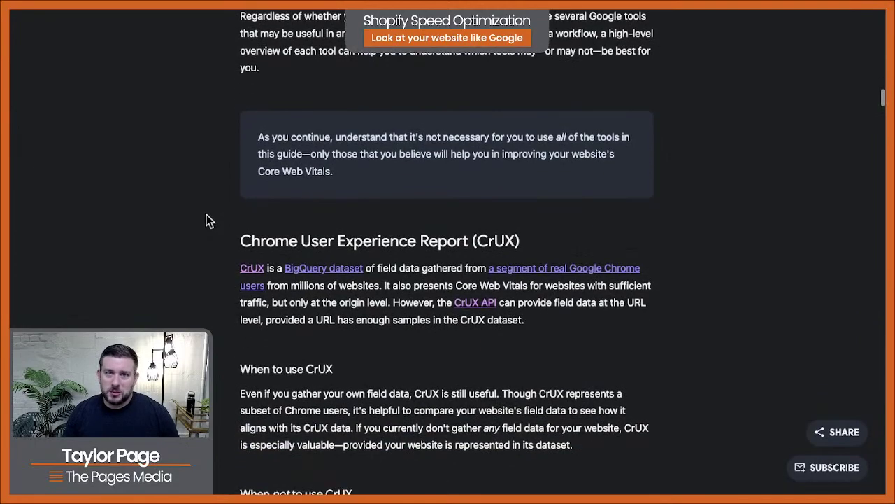
pyautogui.scroll(-3, 207, 215)
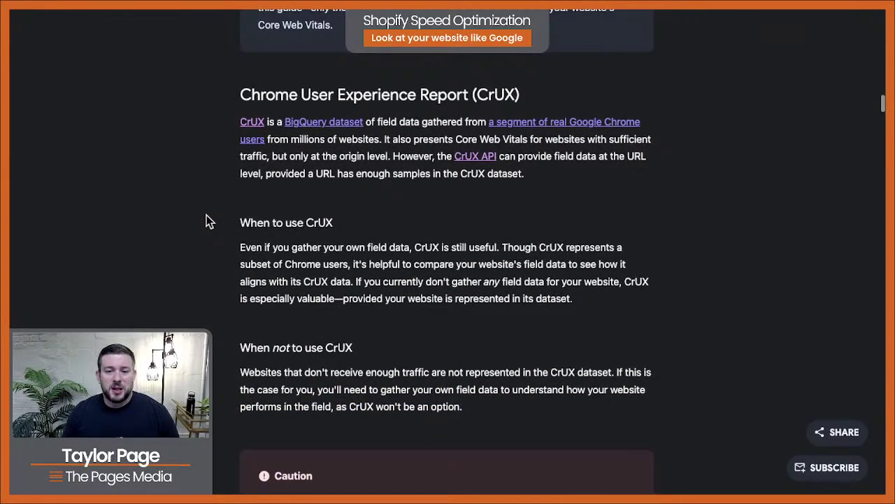
pyautogui.scroll(-3, 206, 217)
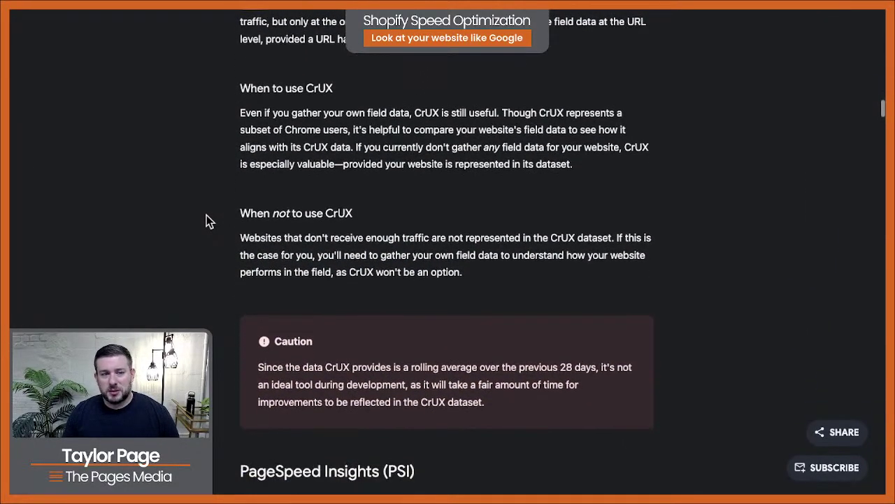
pyautogui.scroll(-3, 206, 217)
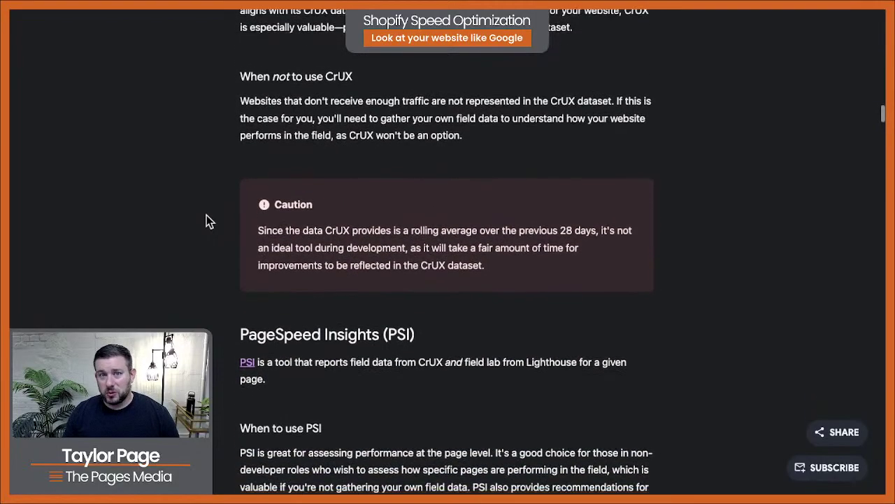
pyautogui.scroll(-5, 207, 214)
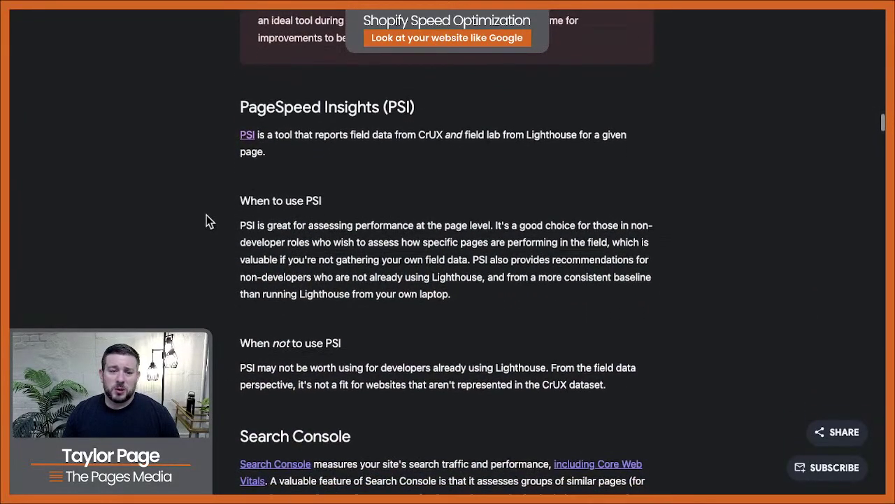
pyautogui.scroll(-3, 206, 215)
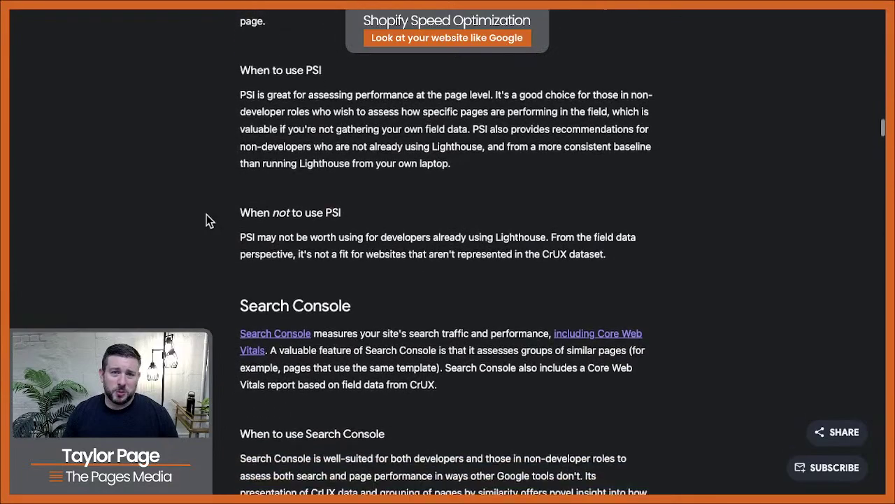
pyautogui.scroll(-3, 206, 217)
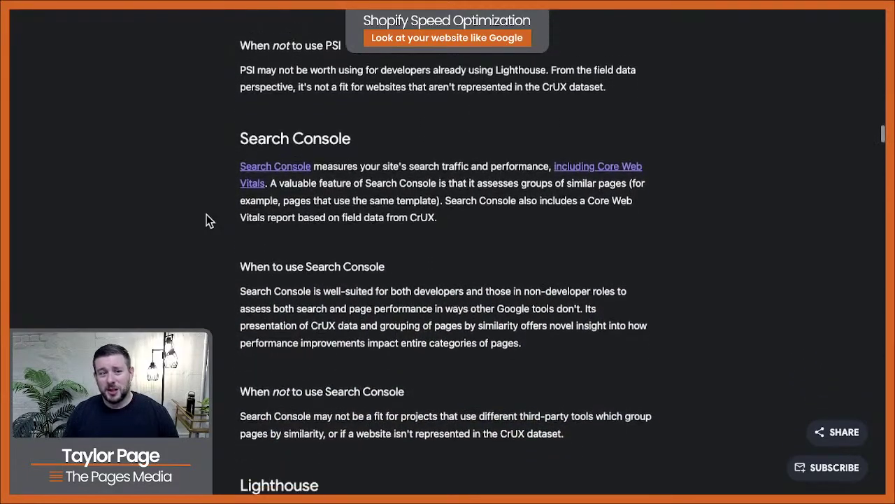
pyautogui.scroll(-2, 206, 220)
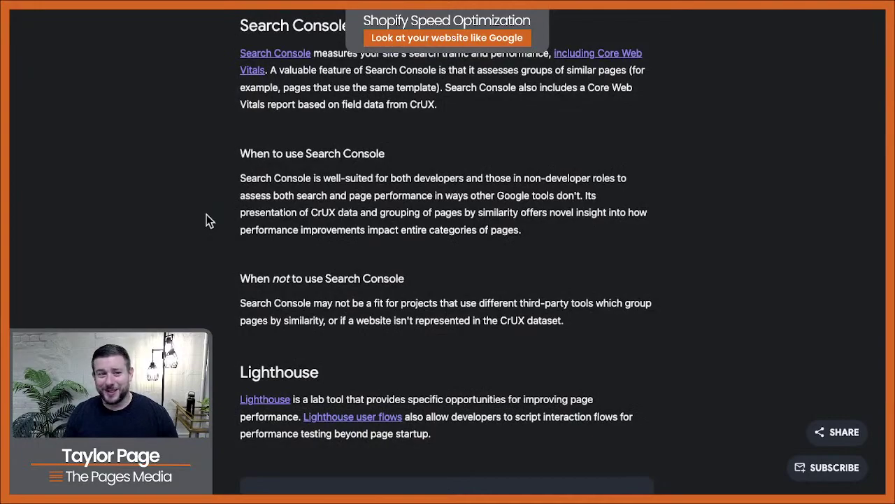
pyautogui.scroll(-5, 206, 214)
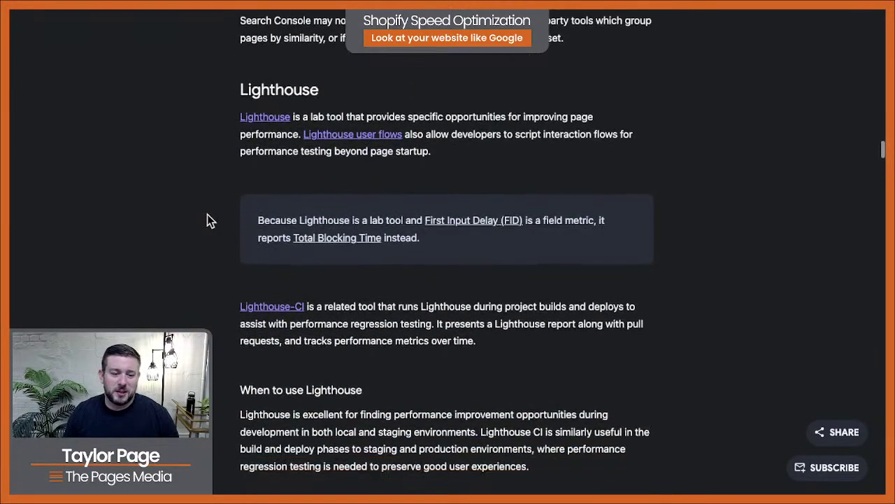
pyautogui.scroll(-4, 207, 215)
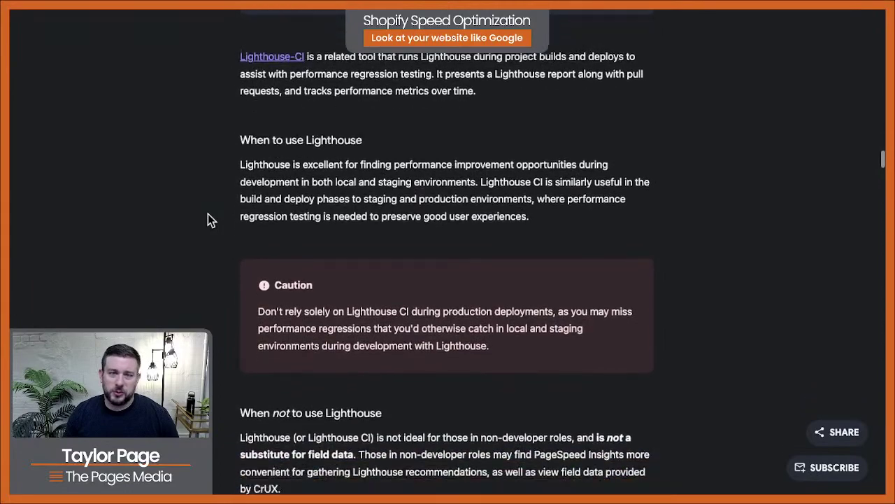
pyautogui.scroll(-5, 208, 214)
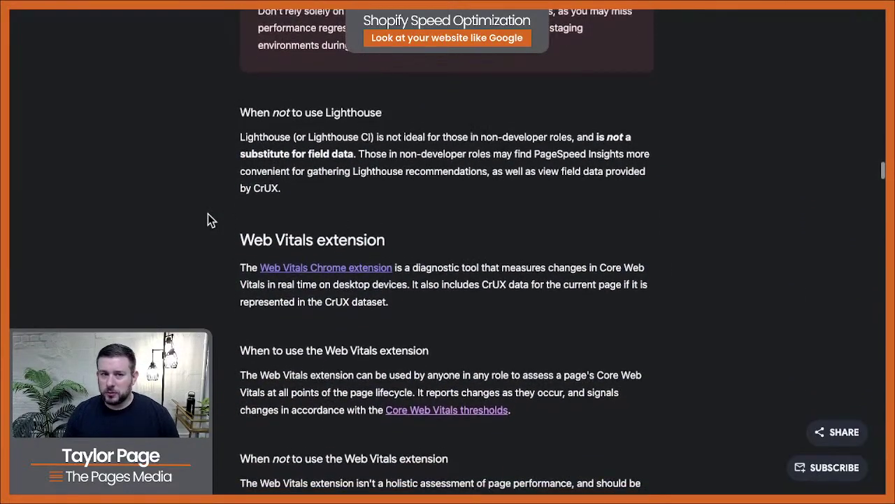
pyautogui.scroll(-1, 208, 219)
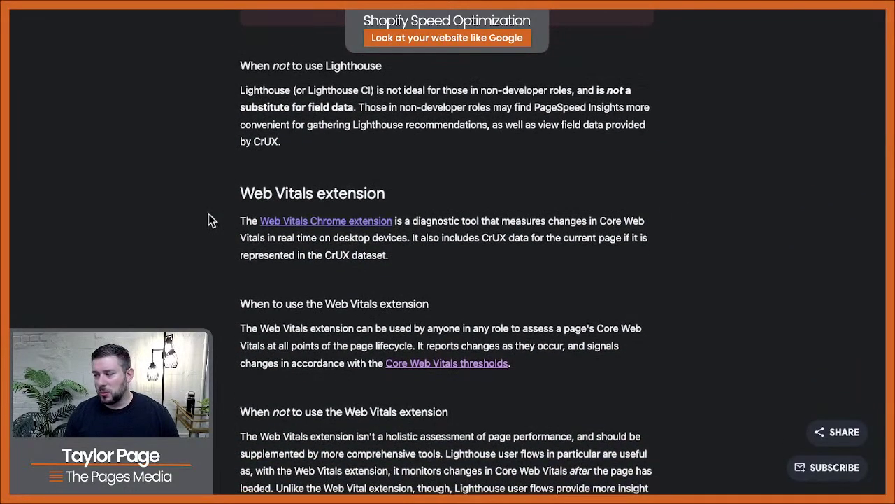
pyautogui.scroll(-4, 209, 219)
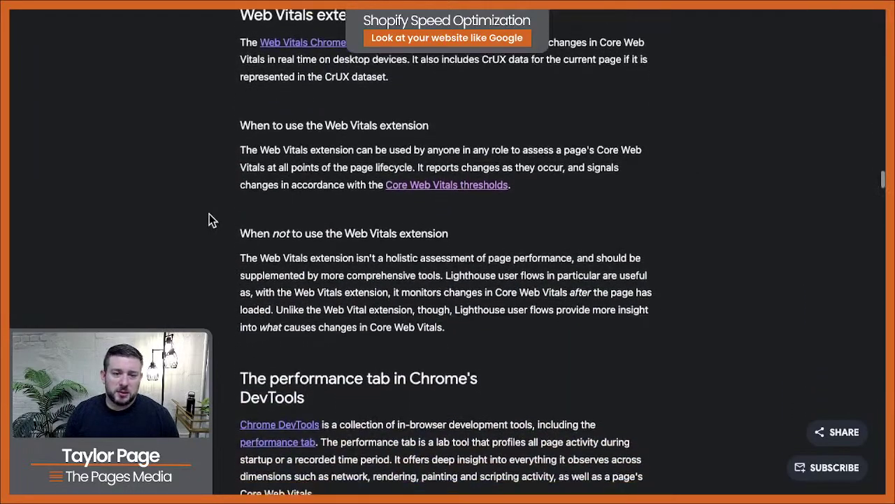
pyautogui.scroll(-5, 214, 220)
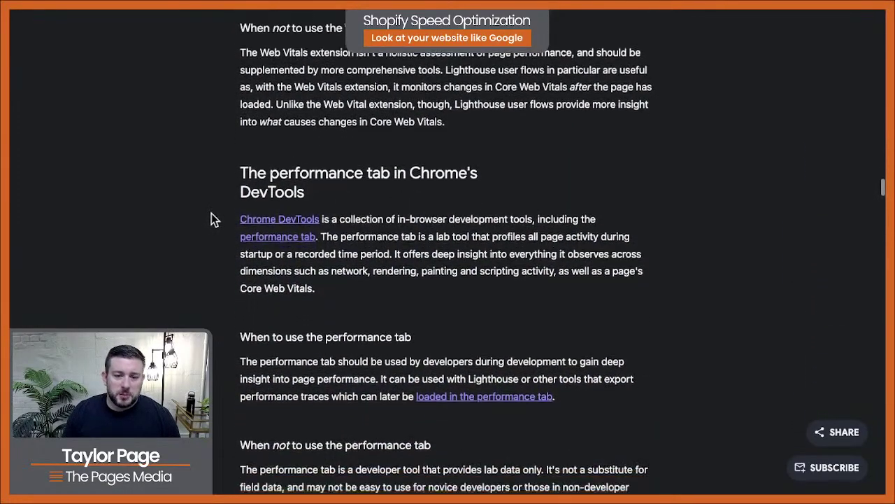
pyautogui.scroll(-5, 213, 219)
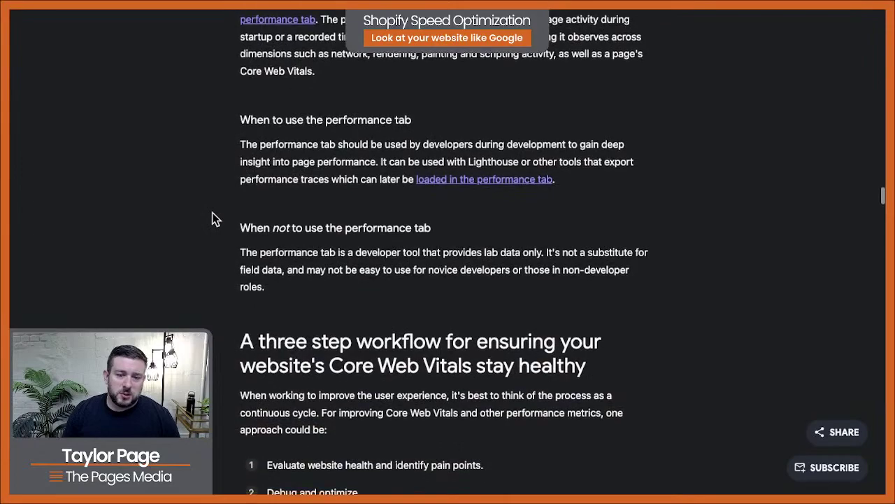
pyautogui.scroll(-6, 213, 219)
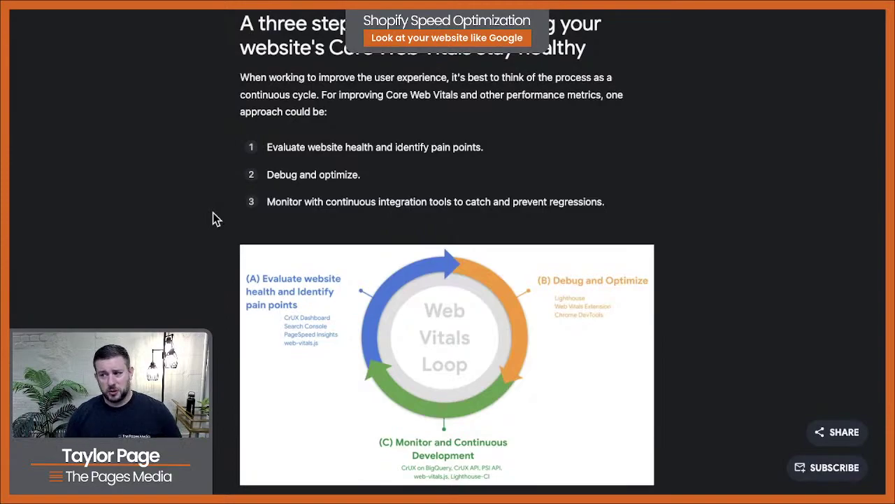
# - Scroll up in The Pages Media post 'How Do I Make My Shopify Site Faster?'
pyautogui.scroll(1, 213, 213)
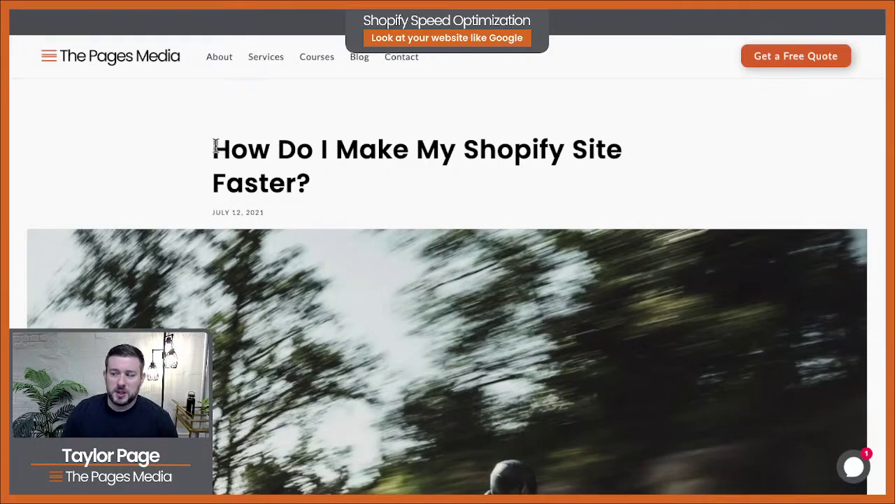
# - Read through the Core Web Vitals, Images, Javascript, Apps and Other Strategies sections down to Load on Interaction
pyautogui.scroll(-8, 216, 148)
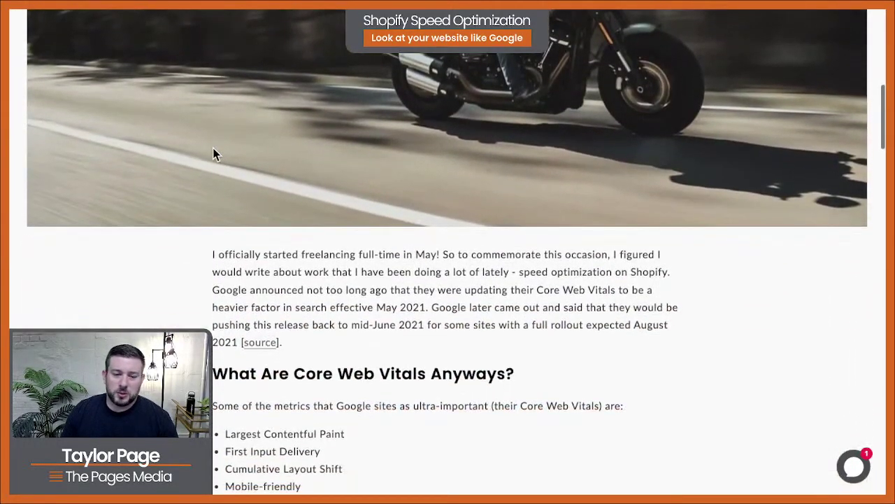
pyautogui.scroll(-5, 213, 150)
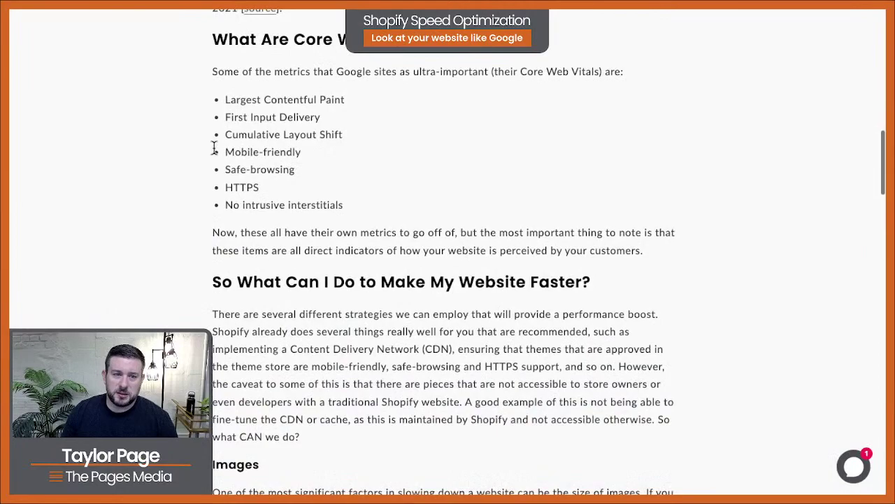
pyautogui.scroll(1, 214, 148)
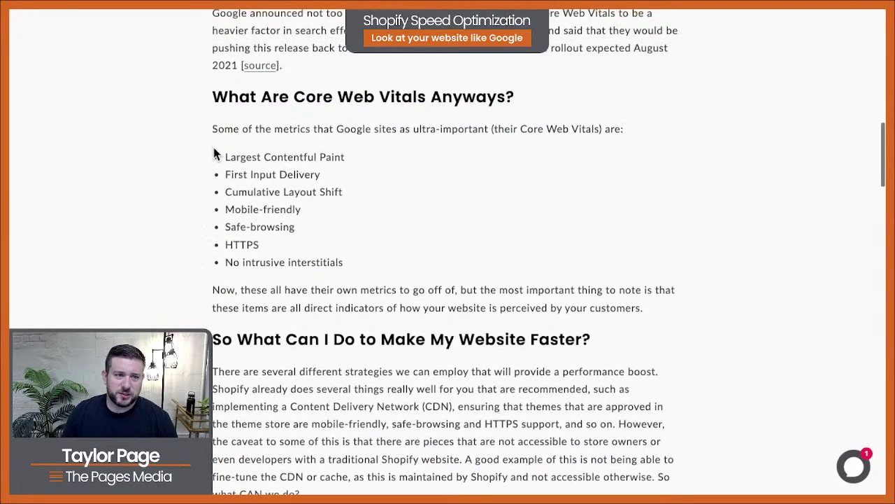
pyautogui.scroll(2, 213, 150)
pyautogui.scroll(-3, 214, 150)
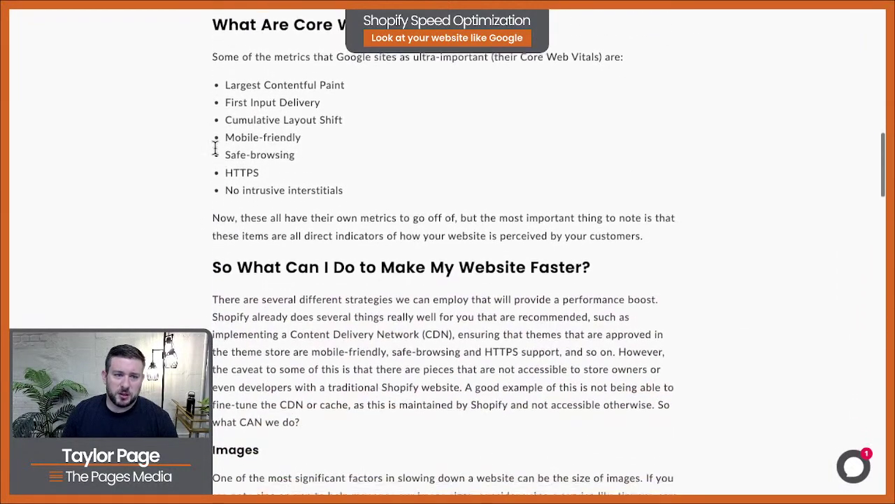
pyautogui.scroll(-3, 214, 149)
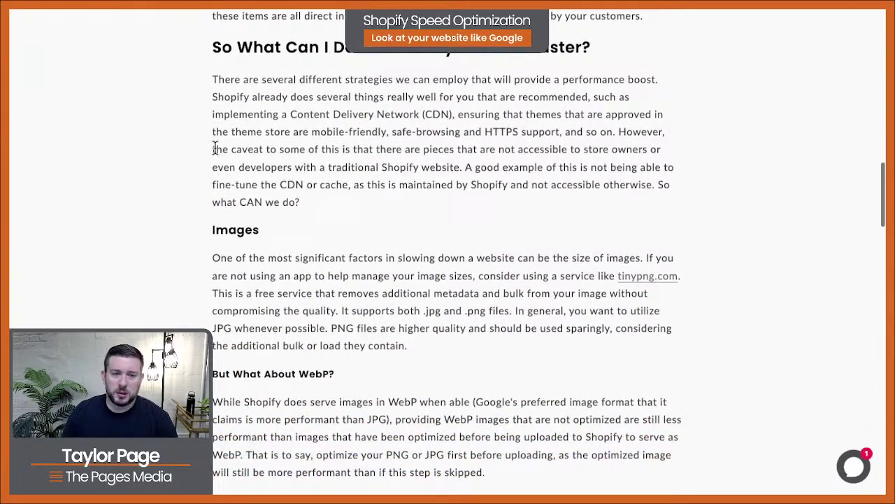
pyautogui.scroll(-4, 215, 150)
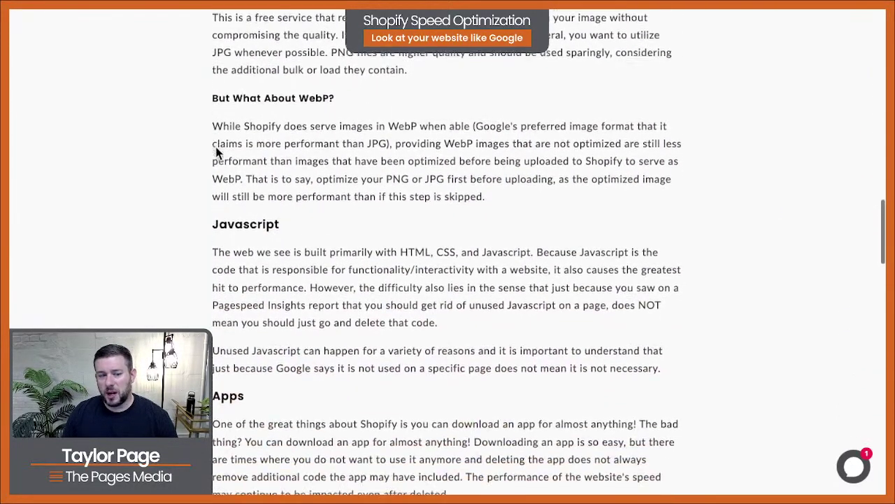
pyautogui.scroll(-3, 216, 150)
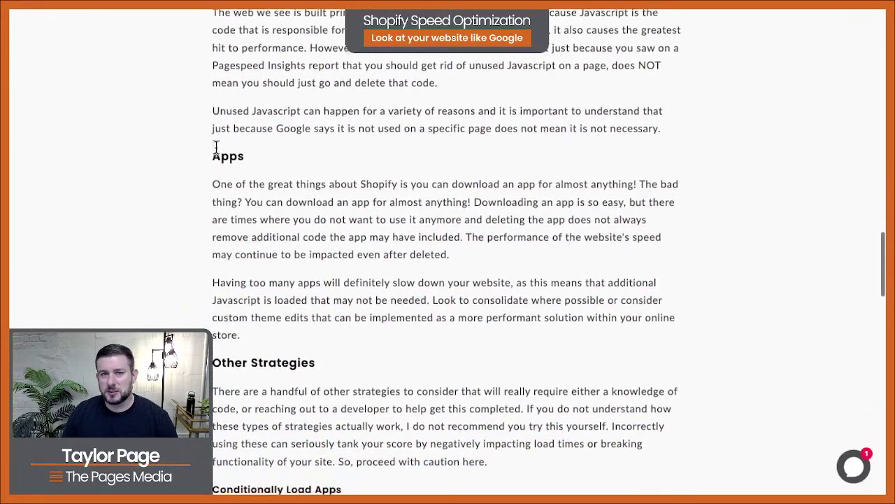
pyautogui.scroll(-3, 216, 147)
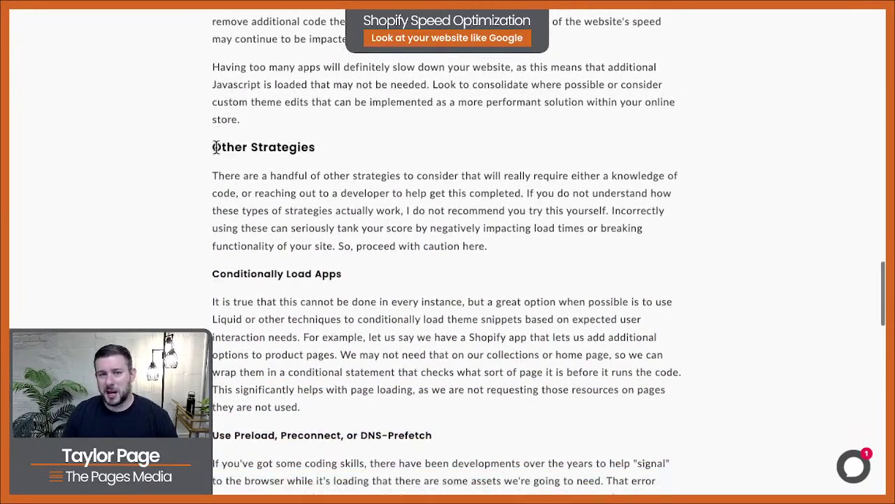
pyautogui.scroll(-2, 217, 147)
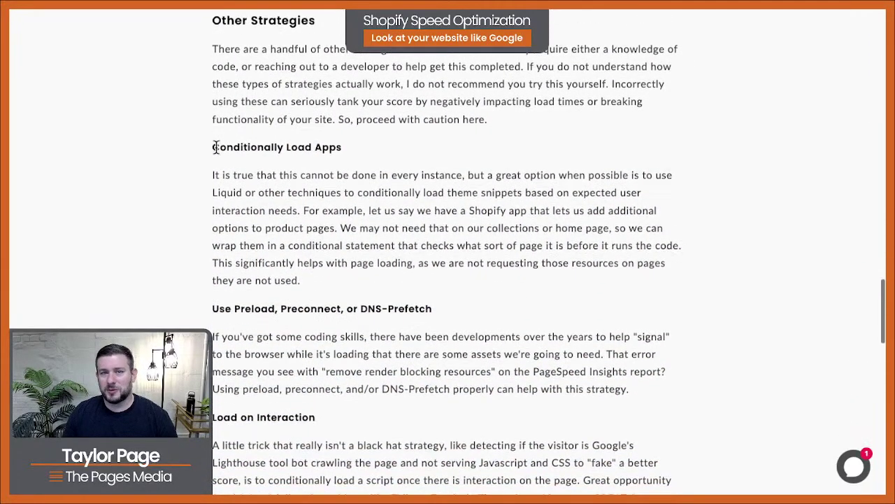
pyautogui.scroll(-1, 216, 148)
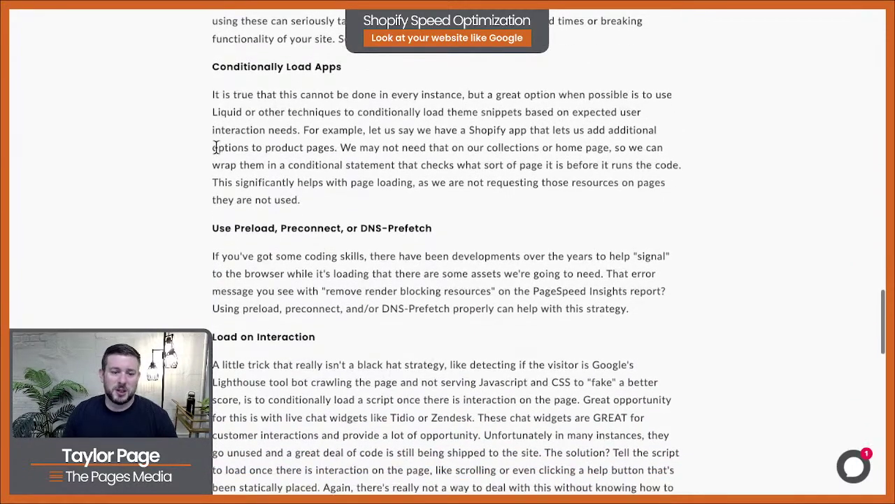
pyautogui.scroll(1, 214, 119)
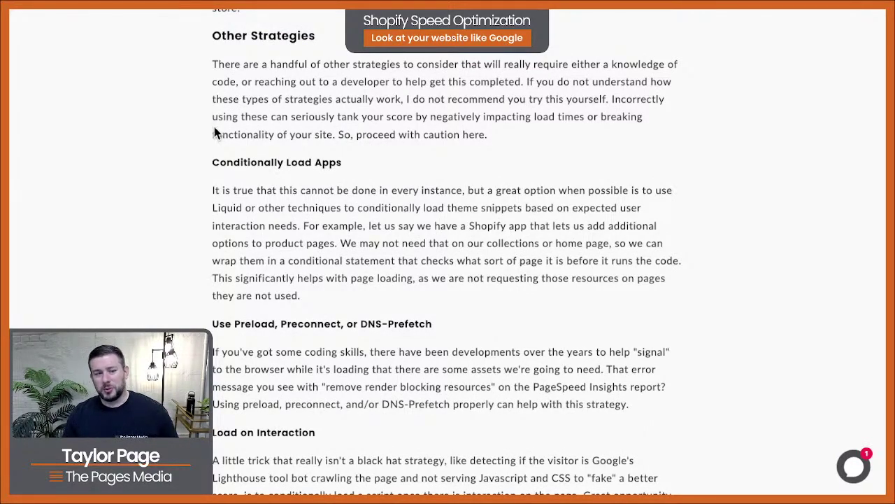
pyautogui.scroll(-1, 214, 127)
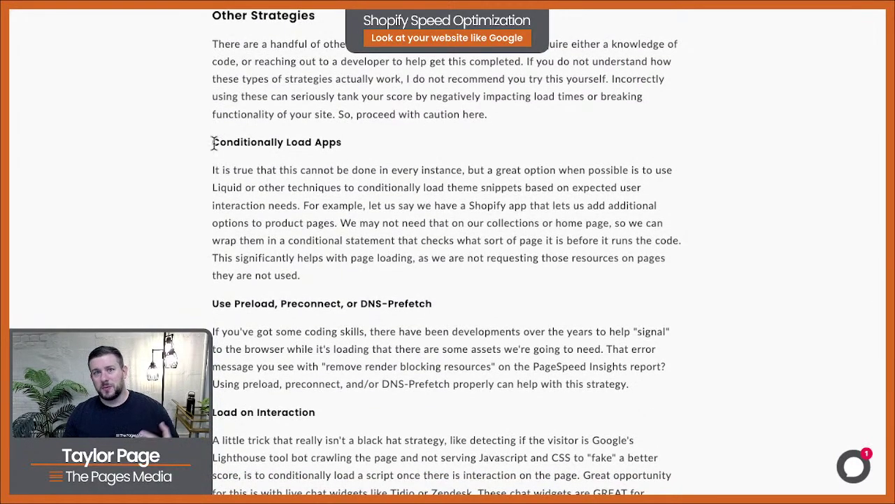
pyautogui.scroll(-5, 214, 142)
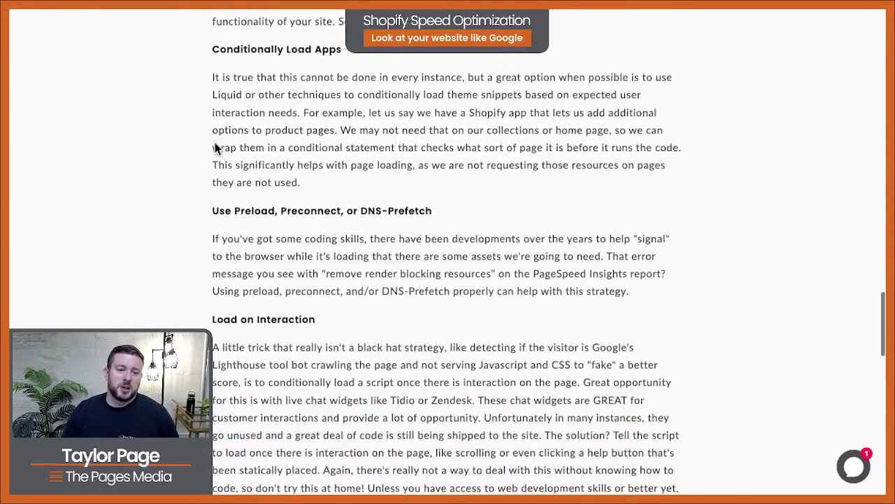
pyautogui.scroll(-1, 214, 143)
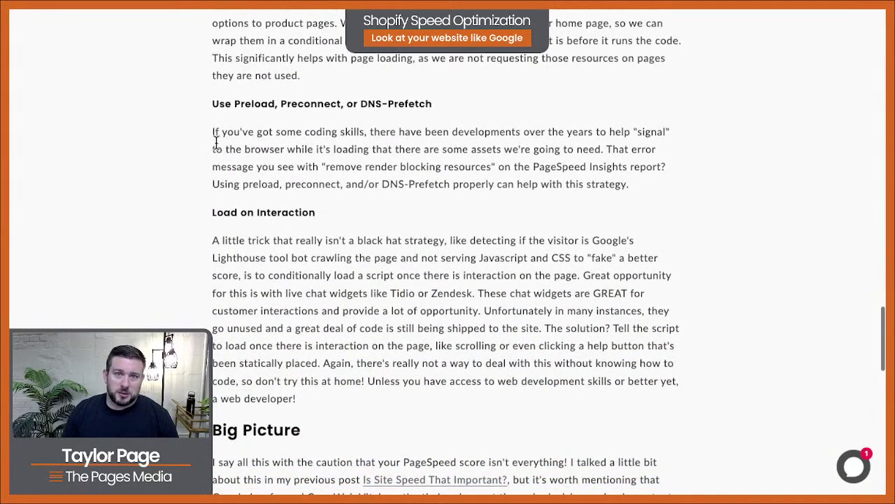
# - Scroll to the end of the Shopify speed blog post
pyautogui.scroll(-4, 216, 143)
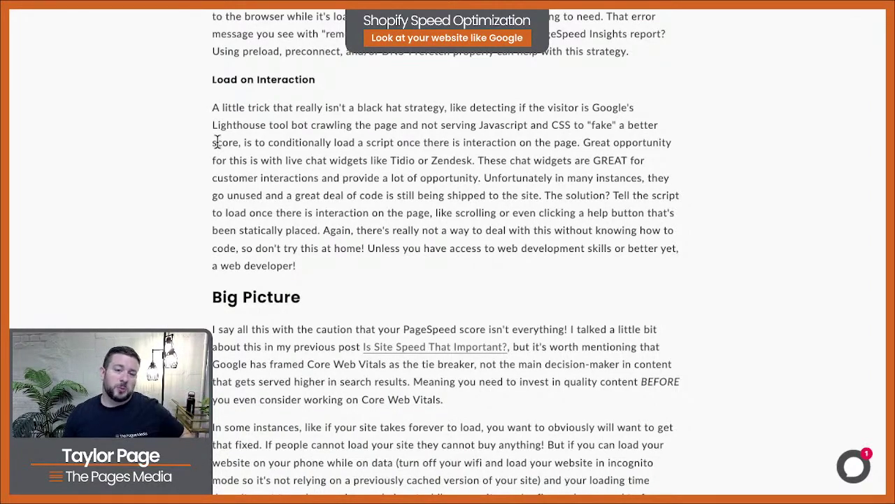
pyautogui.scroll(-5, 217, 142)
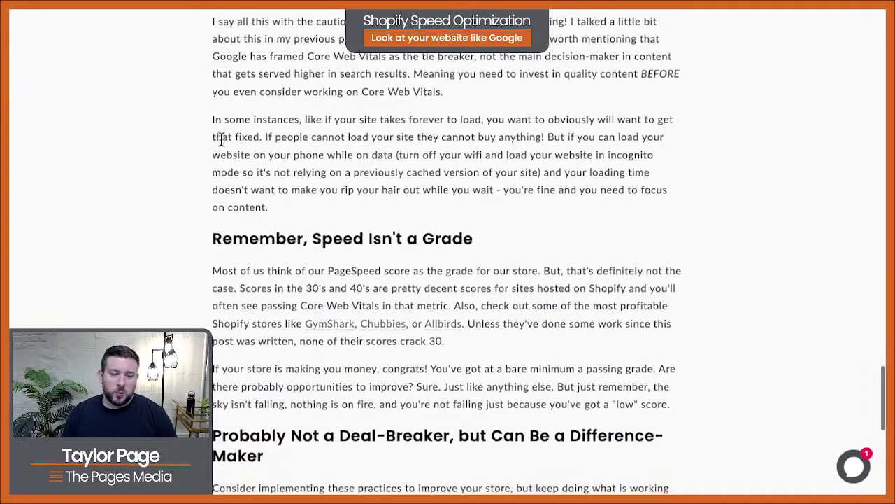
pyautogui.scroll(-1, 209, 154)
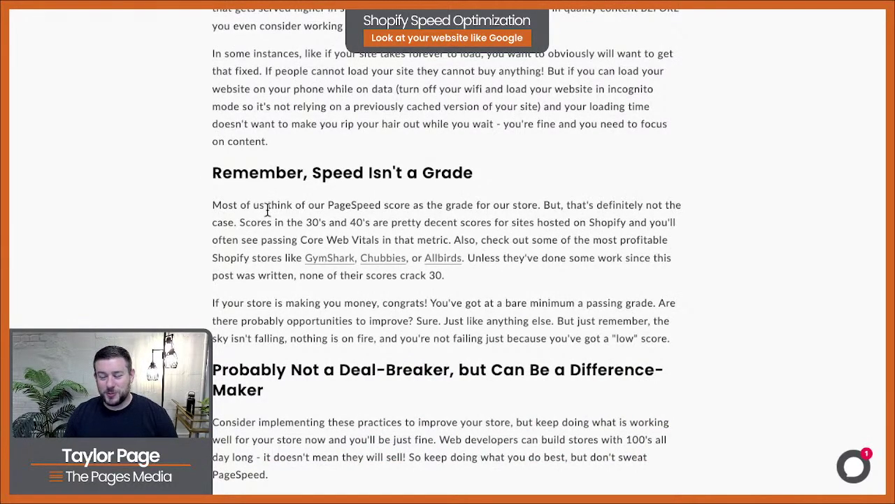
pyautogui.scroll(-2, 240, 252)
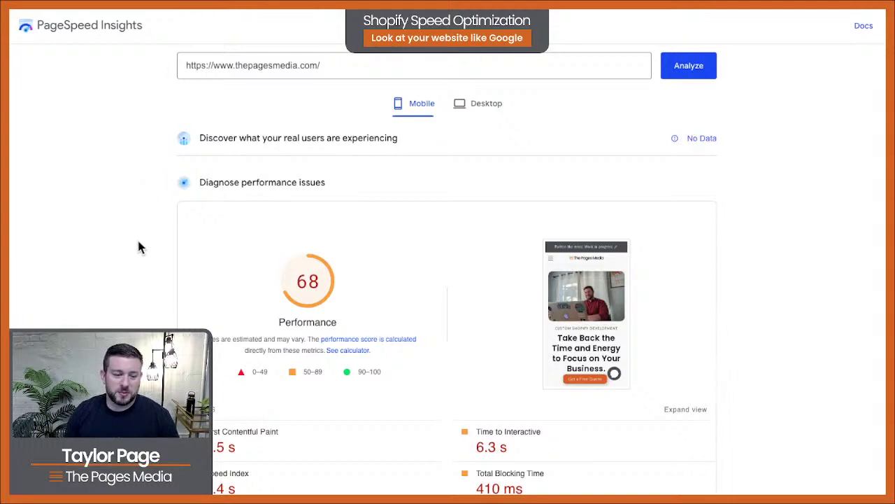
pyautogui.scroll(-2, 138, 238)
pyautogui.scroll(-1, 139, 245)
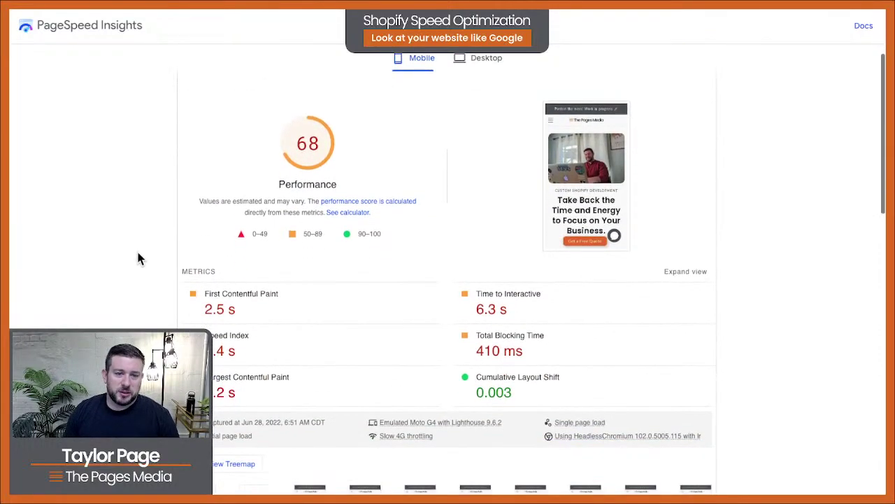
pyautogui.scroll(3, 142, 254)
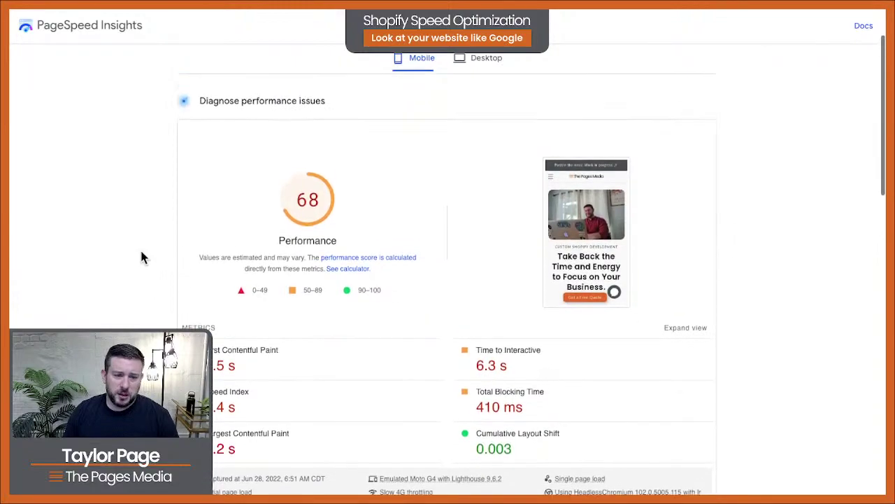
pyautogui.moveTo(200, 140); pyautogui.dragTo(420, 150)
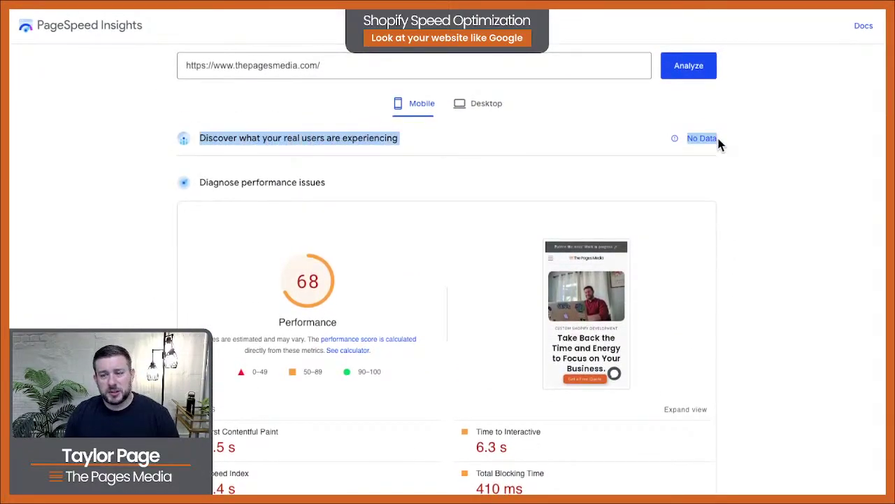
pyautogui.click(477, 144)
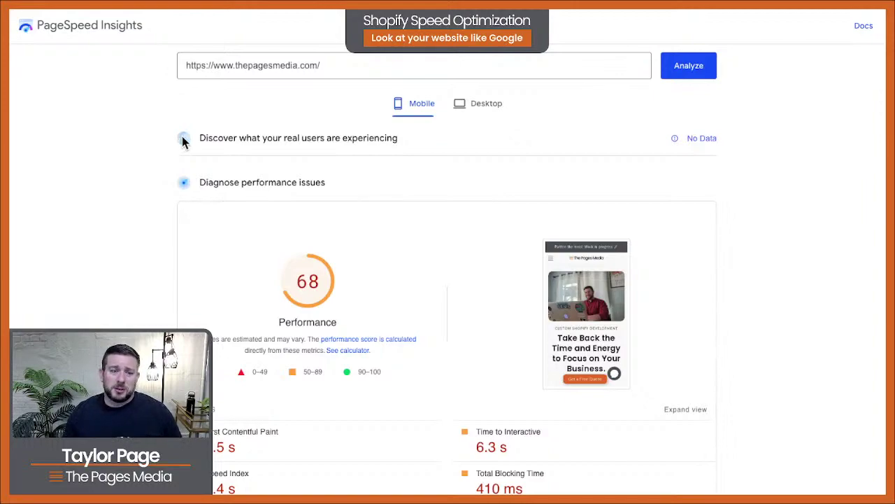
pyautogui.moveTo(196, 140); pyautogui.dragTo(743, 135)
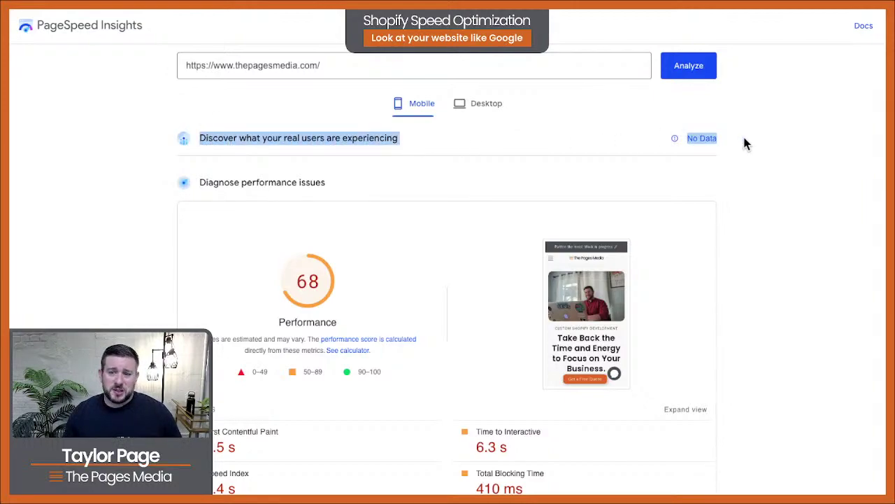
pyautogui.click(744, 134)
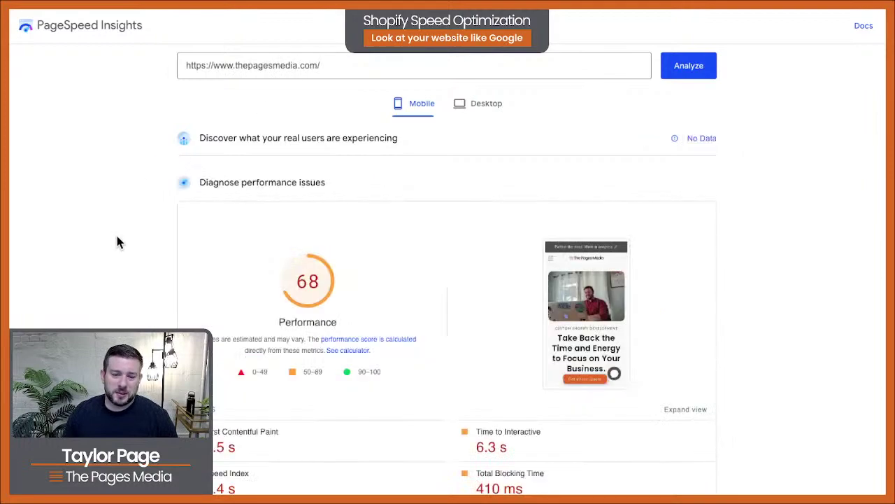
pyautogui.scroll(-3, 116, 237)
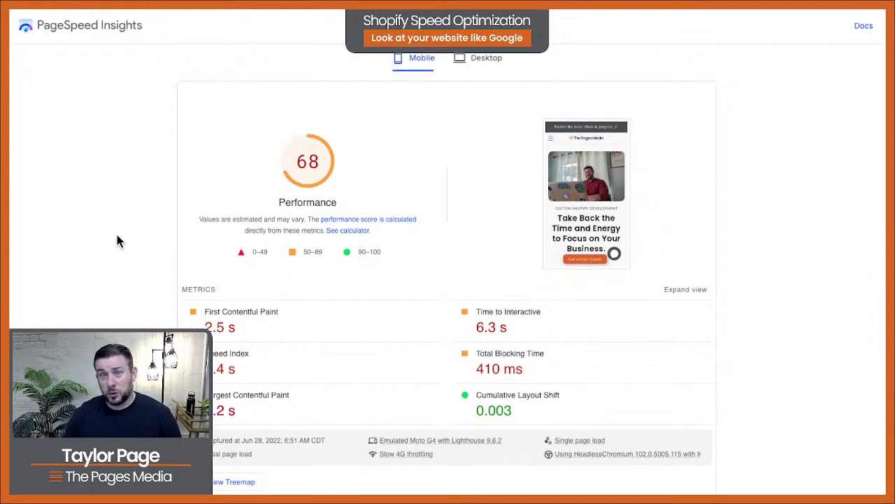
pyautogui.scroll(2, 159, 238)
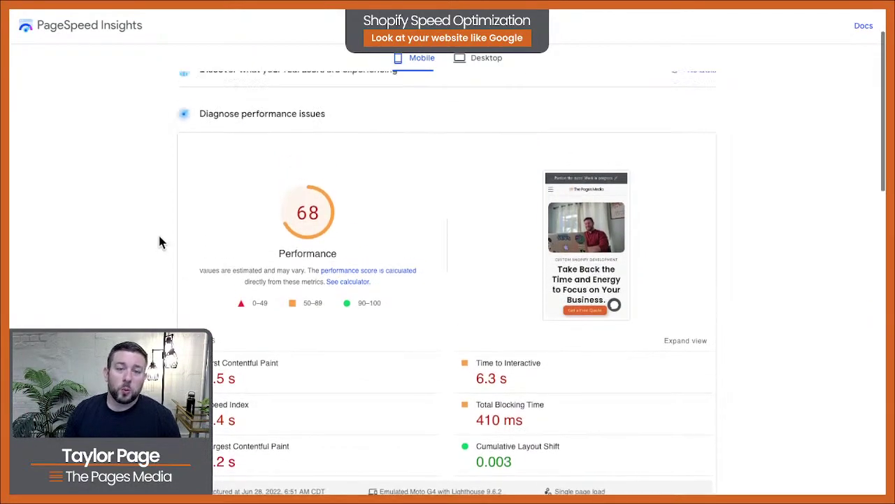
pyautogui.scroll(-1, 161, 238)
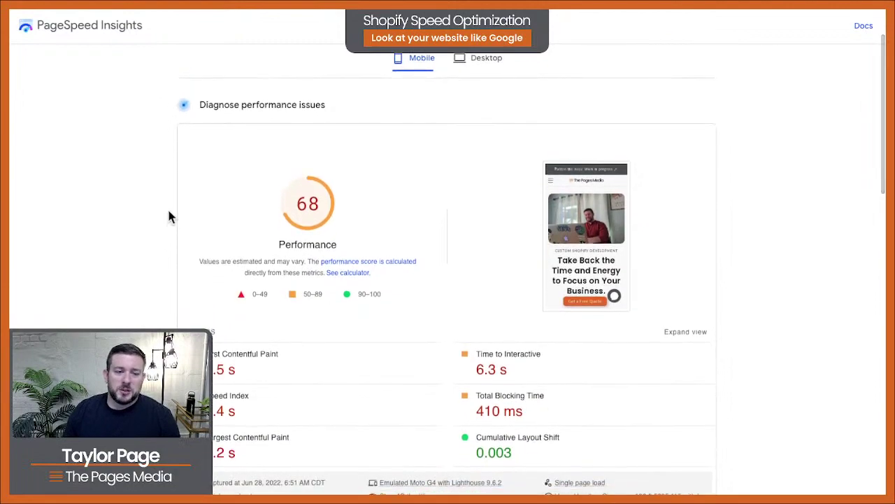
pyautogui.scroll(1, 268, 156)
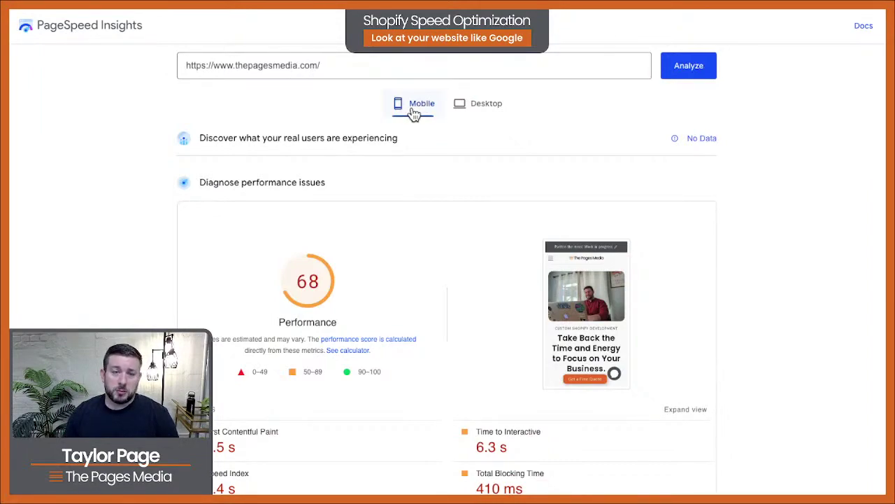
# - Show the Desktop results for thepagesmedia.com and choose Wait when the page becomes unresponsive
pyautogui.click(472, 107)
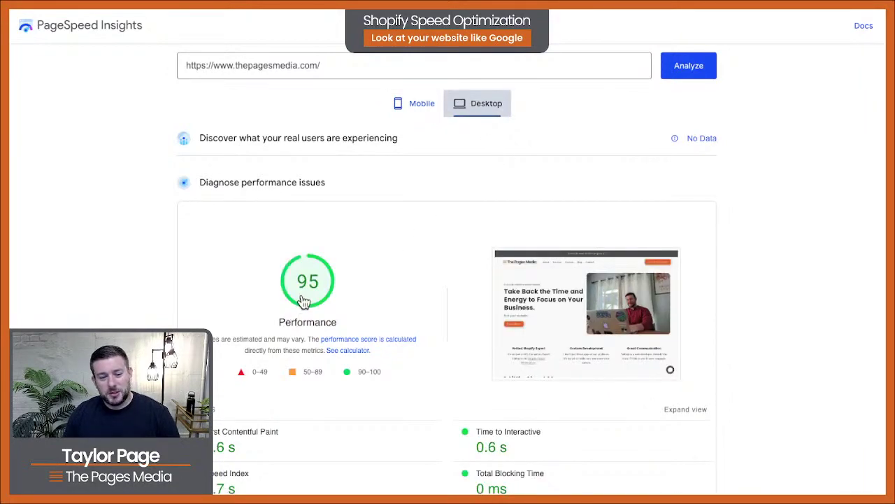
pyautogui.scroll(-1, 303, 301)
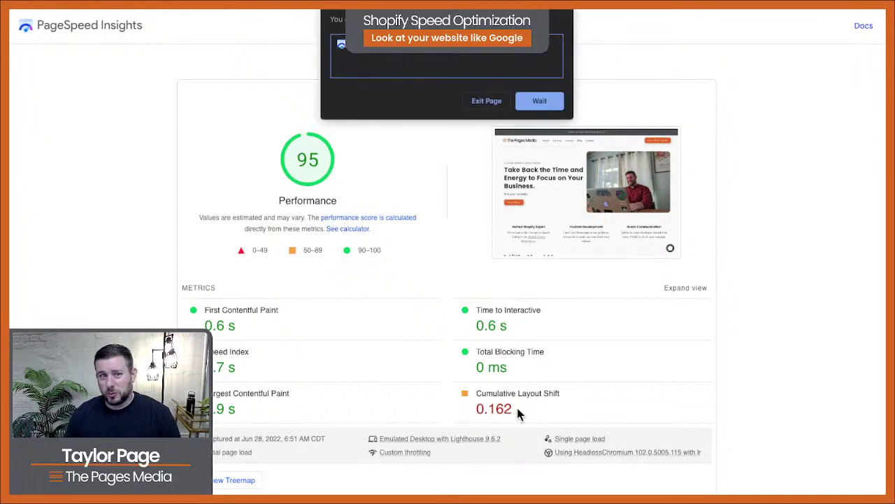
pyautogui.click(530, 103)
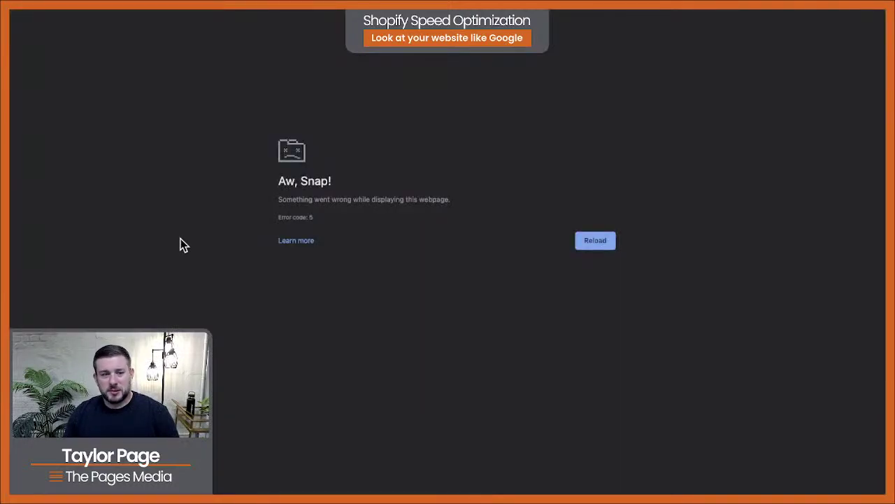
# - Reload the crashed PageSpeed Insights tab from the Aw, Snap error page
pyautogui.click(588, 241)
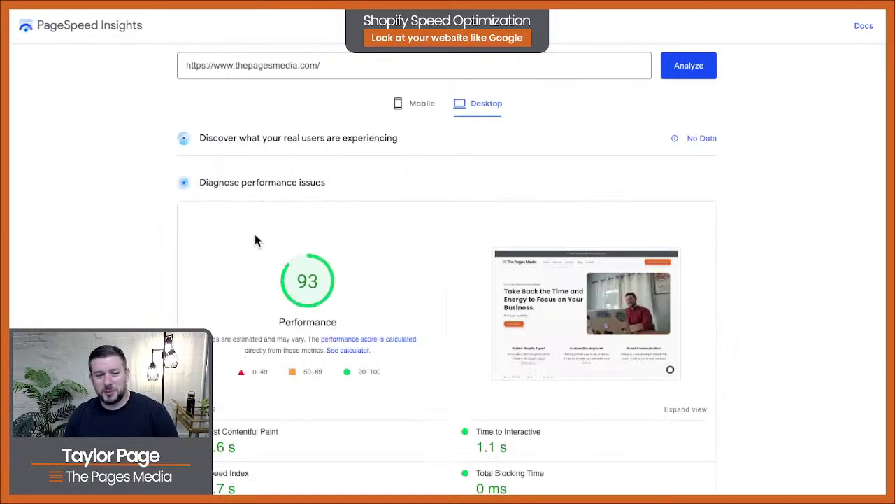
# - Scroll through the refreshed thepagesmedia.com desktop report scoring 93
pyautogui.scroll(-2, 284, 259)
pyautogui.scroll(-1, 284, 259)
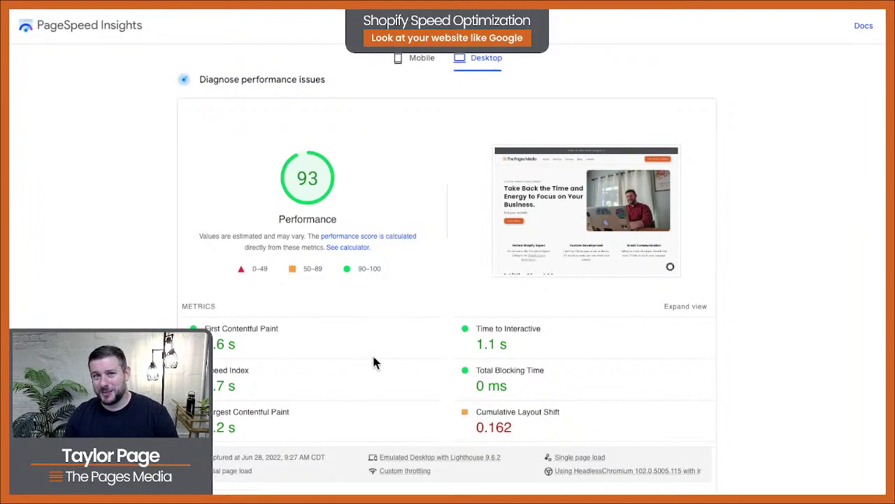
pyautogui.scroll(2, 373, 361)
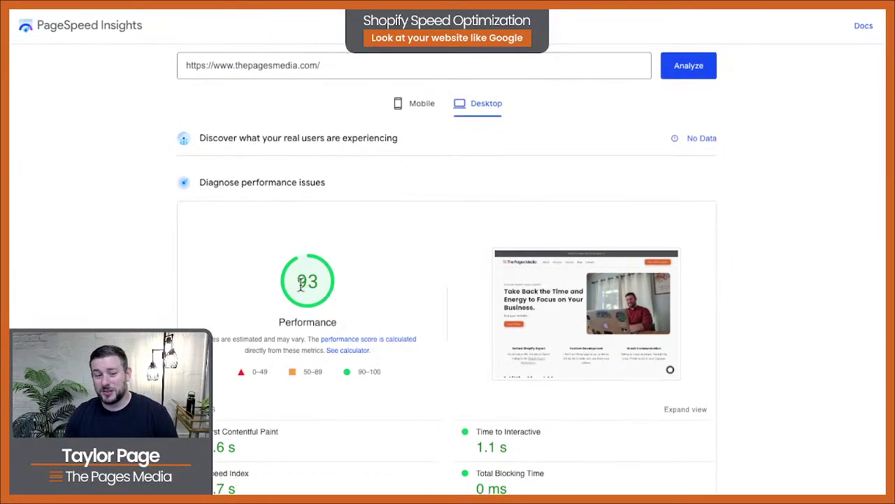
pyautogui.scroll(-2, 305, 334)
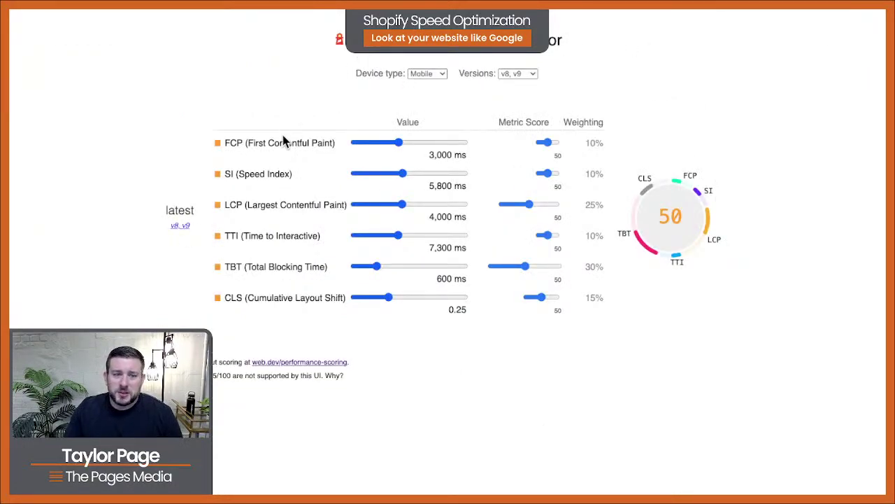
# - Highlight the FCP 10% weighting and the TBT and LCP metric labels in the scoring calculator
pyautogui.moveTo(590, 146); pyautogui.dragTo(607, 150)
pyautogui.click(607, 150)
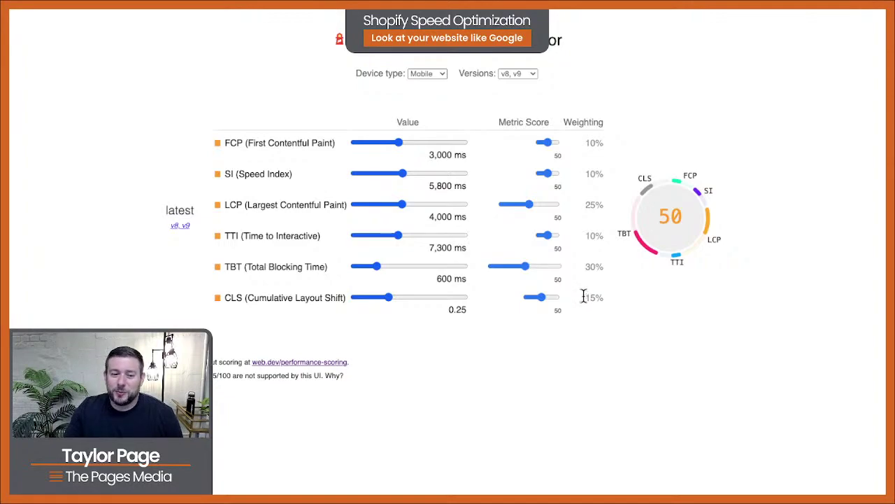
pyautogui.moveTo(224, 266); pyautogui.dragTo(337, 274)
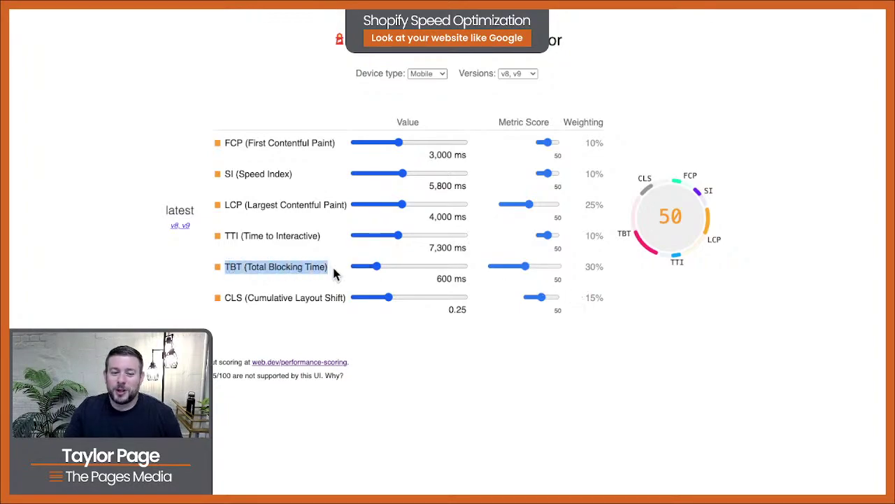
pyautogui.moveTo(226, 205); pyautogui.dragTo(333, 217)
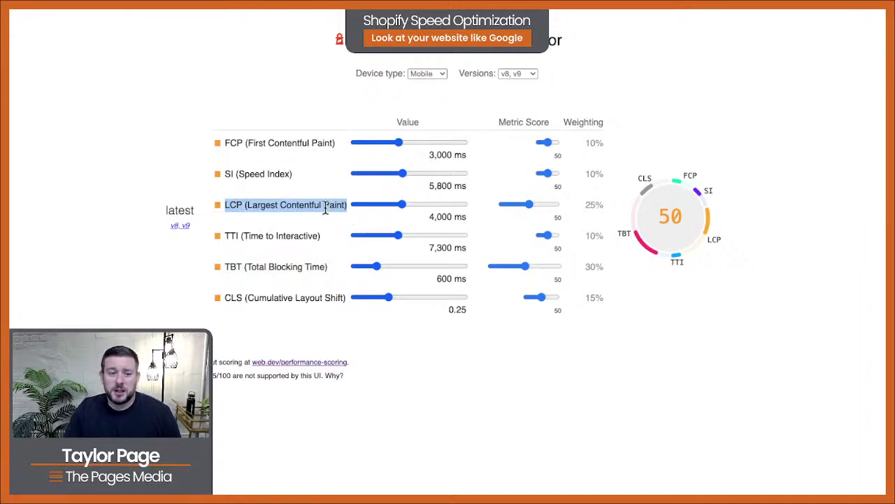
pyautogui.click(324, 207)
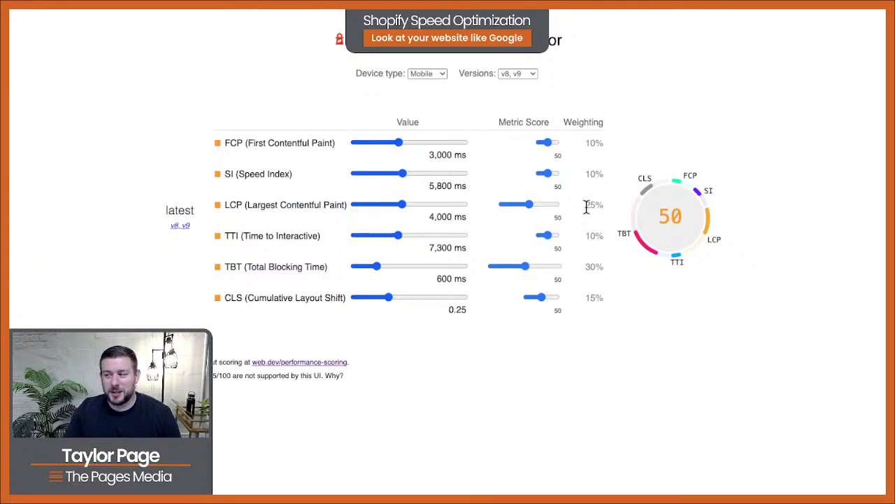
# - Highlight the LCP 25% and TBT 30% weightings
pyautogui.moveTo(587, 207); pyautogui.dragTo(605, 206)
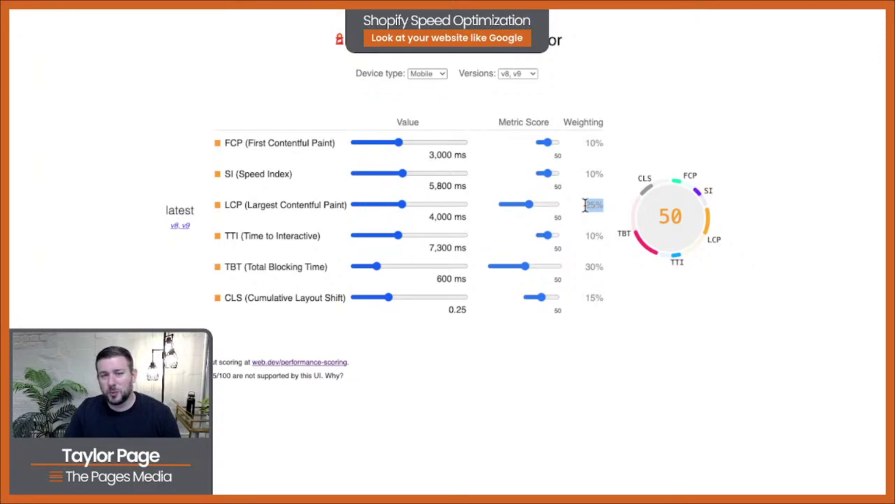
pyautogui.moveTo(584, 266); pyautogui.dragTo(603, 265)
pyautogui.click(603, 266)
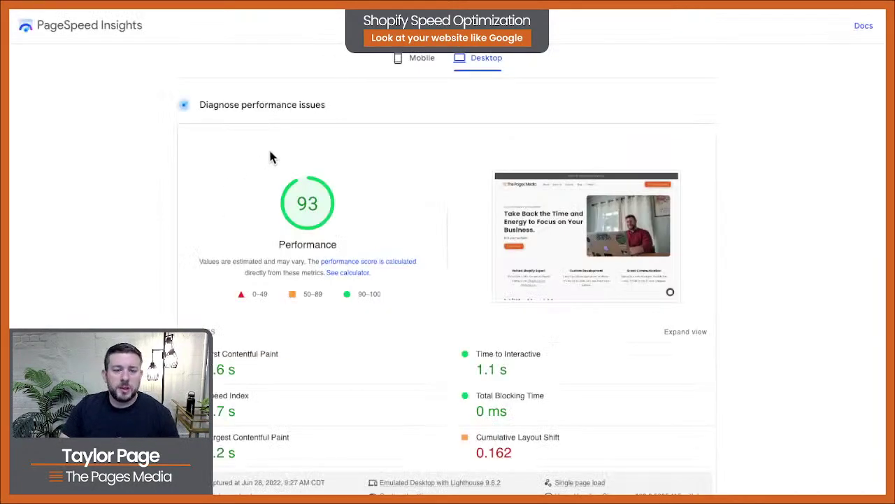
# - Review the 82-score mobile report for thepagesmedia.com, then rerun the analysis
pyautogui.click(412, 70)
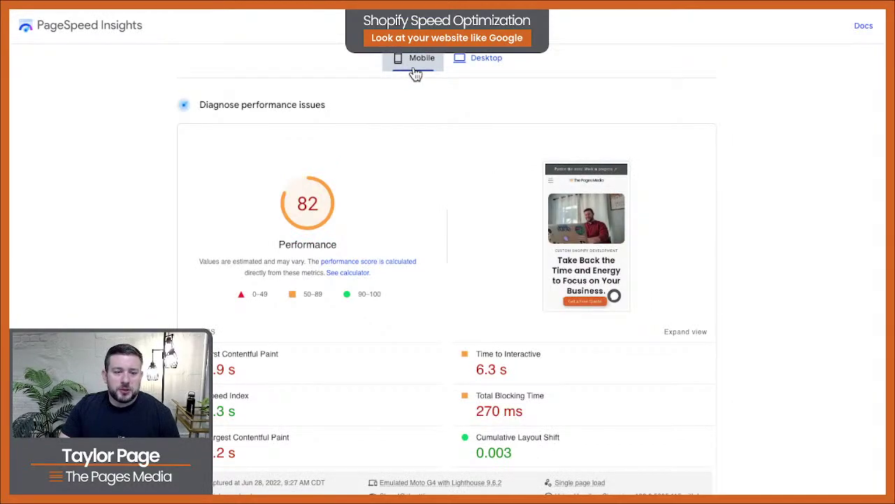
pyautogui.scroll(1, 132, 190)
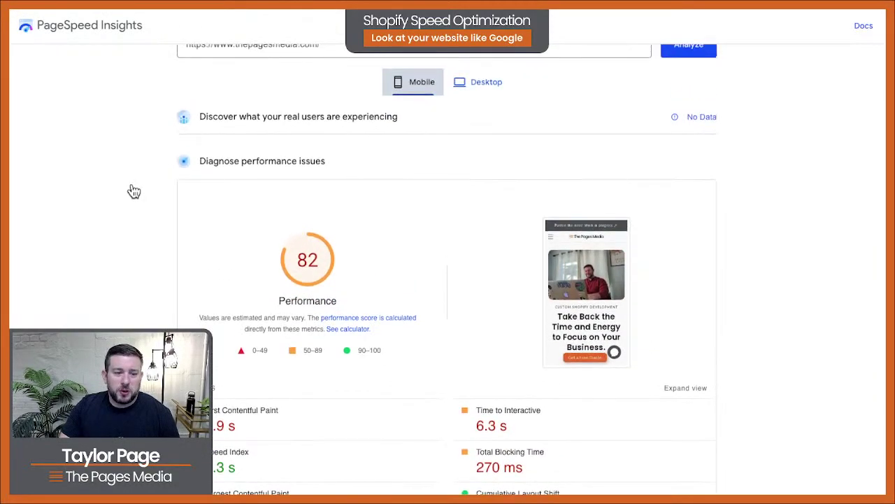
pyautogui.scroll(-2, 134, 191)
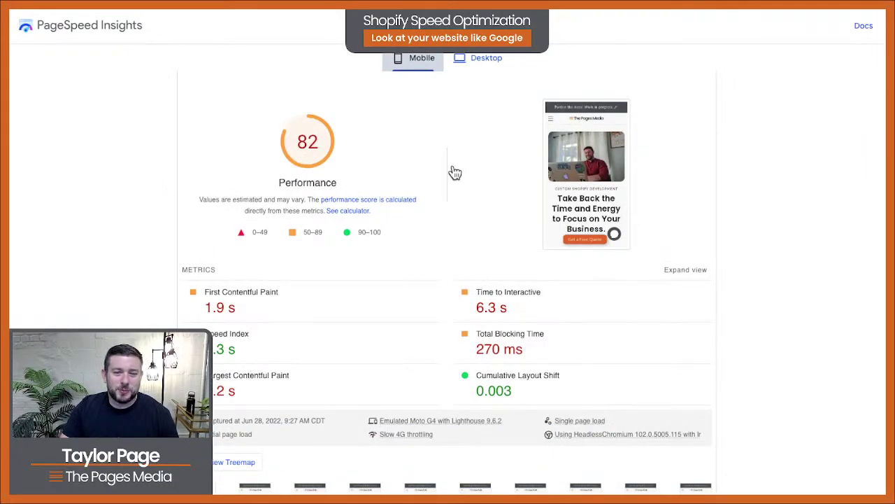
pyautogui.scroll(2, 451, 173)
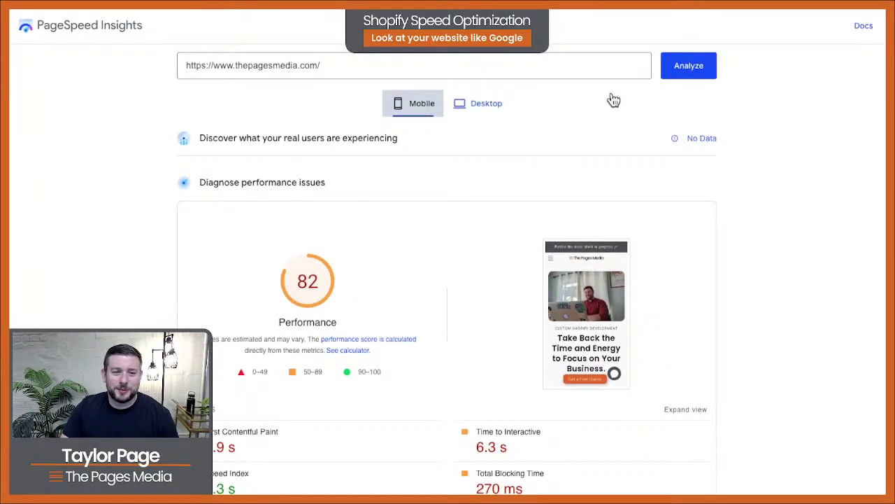
pyautogui.scroll(-2, 450, 268)
pyautogui.scroll(-3, 450, 268)
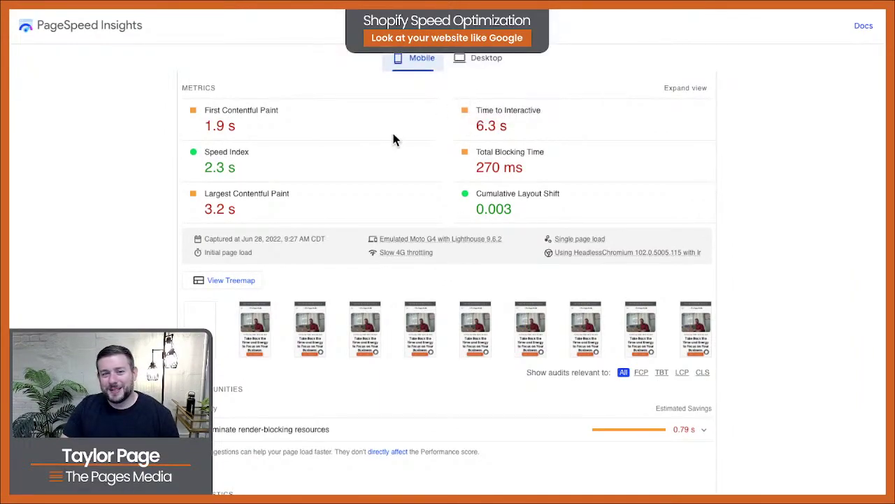
pyautogui.scroll(4, 393, 140)
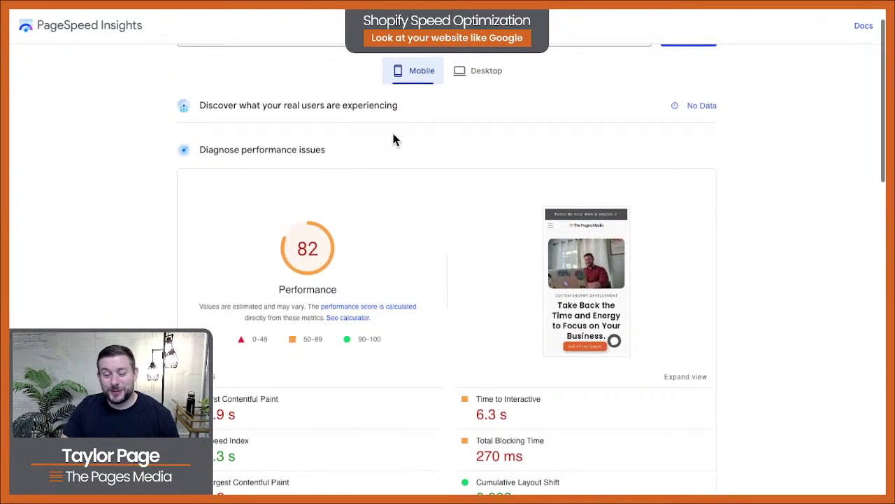
pyautogui.scroll(1, 393, 140)
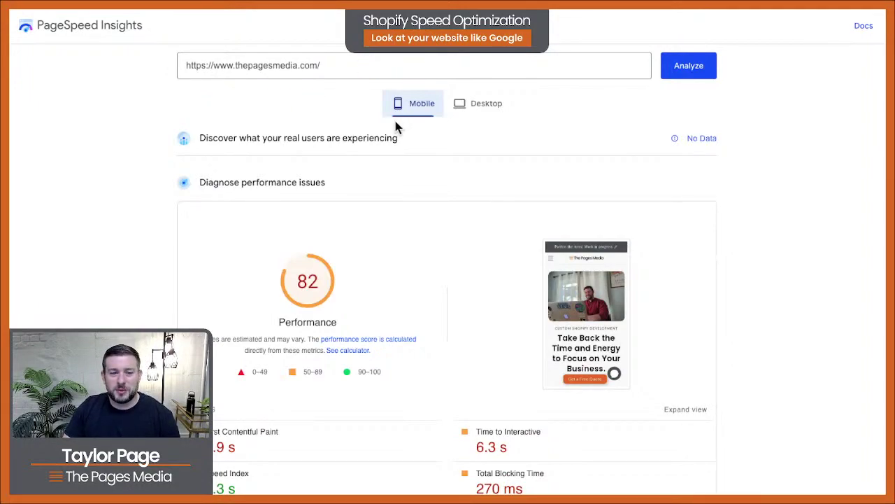
pyautogui.scroll(-3, 230, 209)
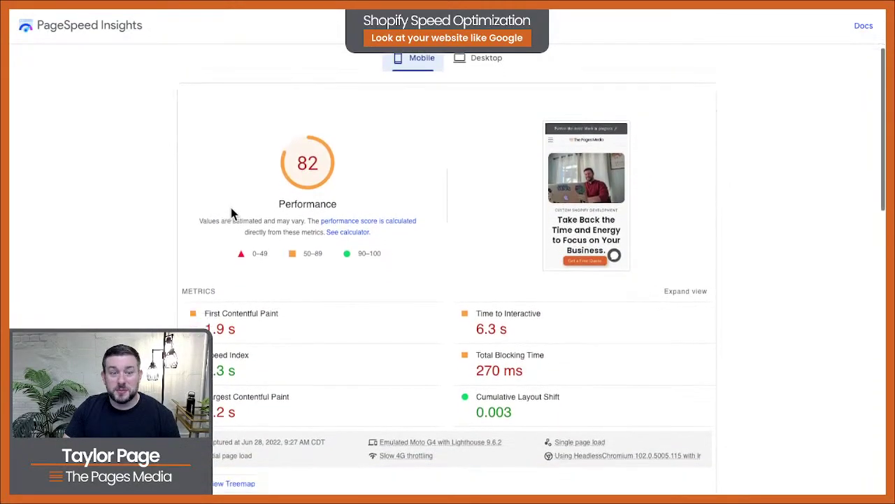
pyautogui.scroll(-2, 233, 213)
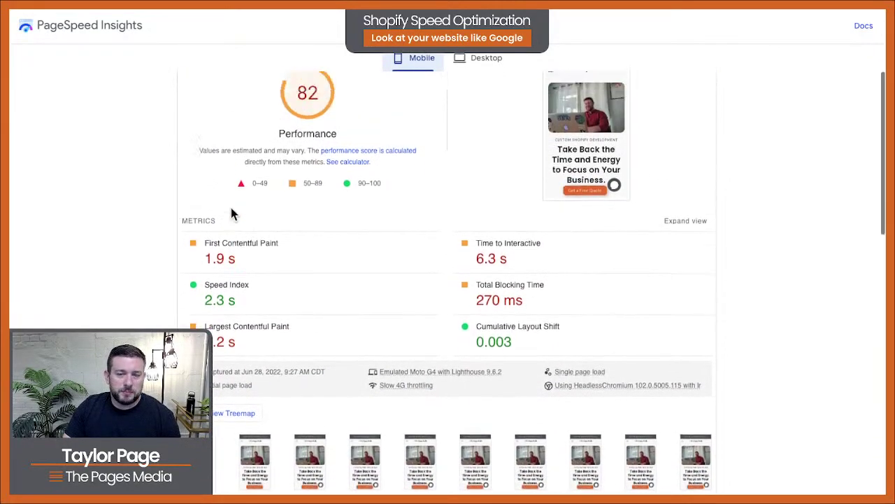
pyautogui.scroll(5, 233, 213)
pyautogui.click(692, 68)
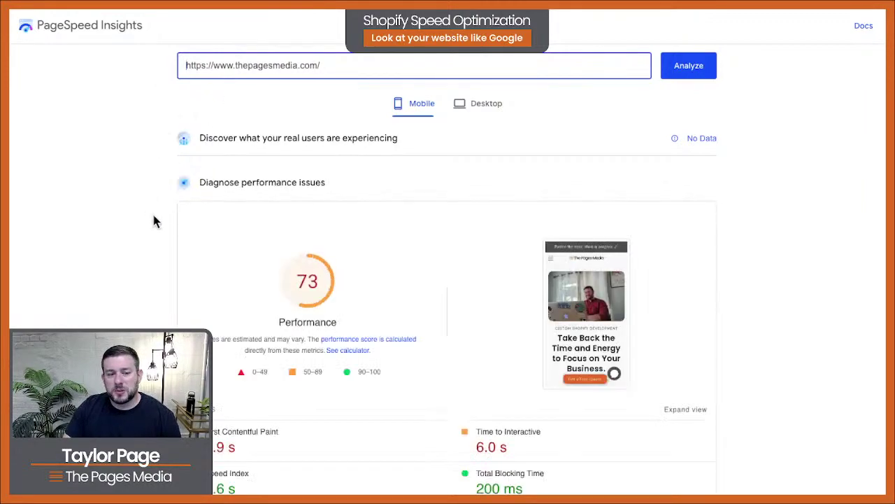
# - Highlight the 5.1 s LCP and 200 ms Total Blocking Time values in the 73-score report
pyautogui.scroll(-3, 168, 220)
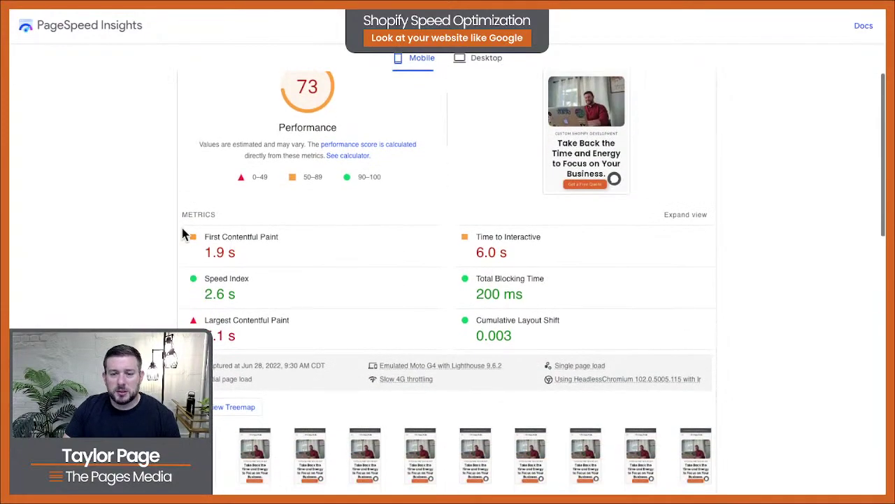
pyautogui.moveTo(204, 336); pyautogui.dragTo(240, 343)
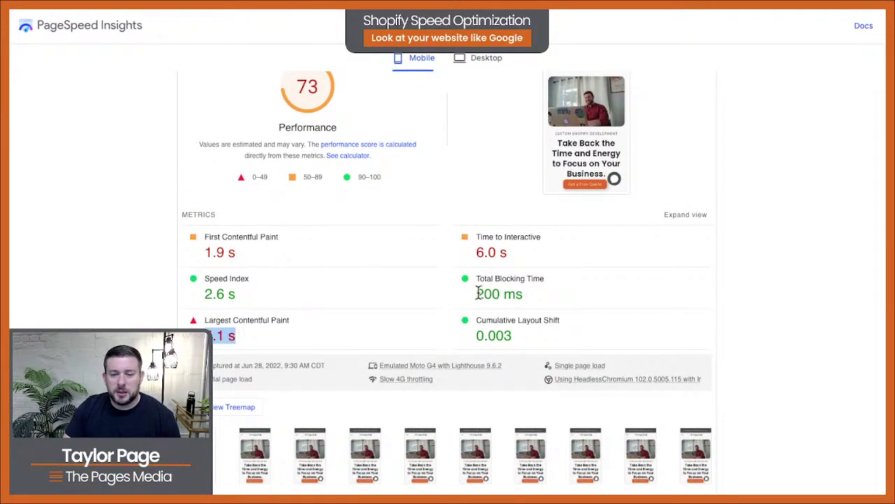
pyautogui.moveTo(476, 294); pyautogui.dragTo(559, 305)
pyautogui.click(552, 305)
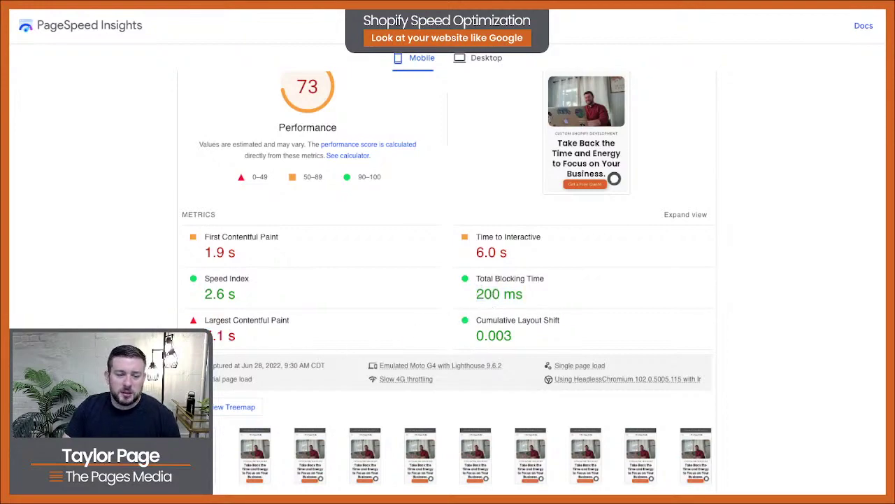
# - Point out 5.1 s and 200 ms again further down, then indicate the Emulated Moto G4 device note
pyautogui.scroll(-1, 448, 280)
pyautogui.moveTo(206, 306); pyautogui.dragTo(245, 315)
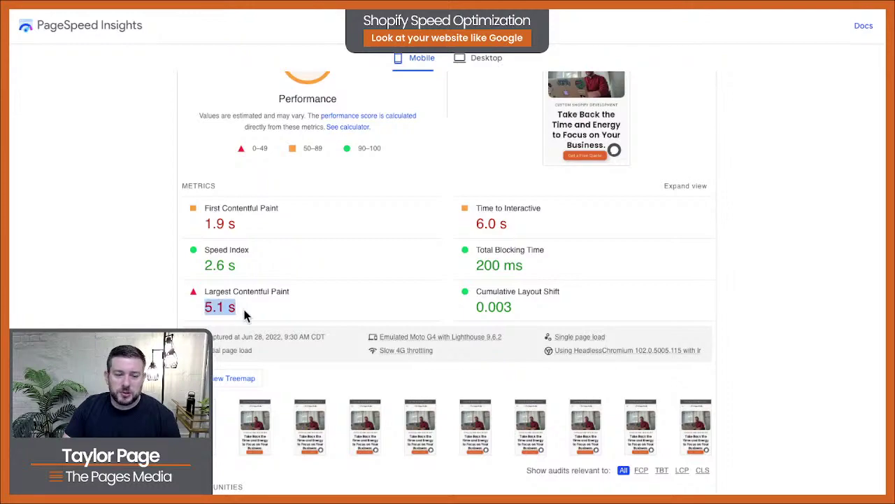
pyautogui.click(245, 315)
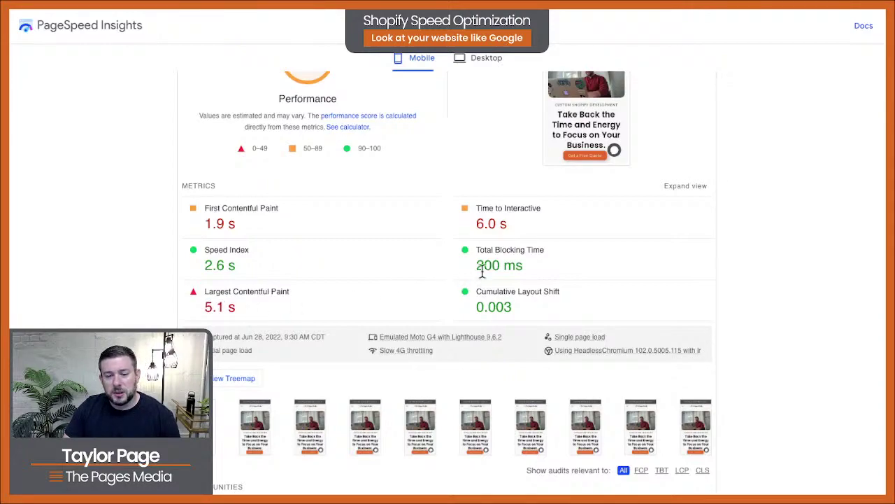
pyautogui.moveTo(478, 264); pyautogui.dragTo(519, 267)
pyautogui.click(521, 268)
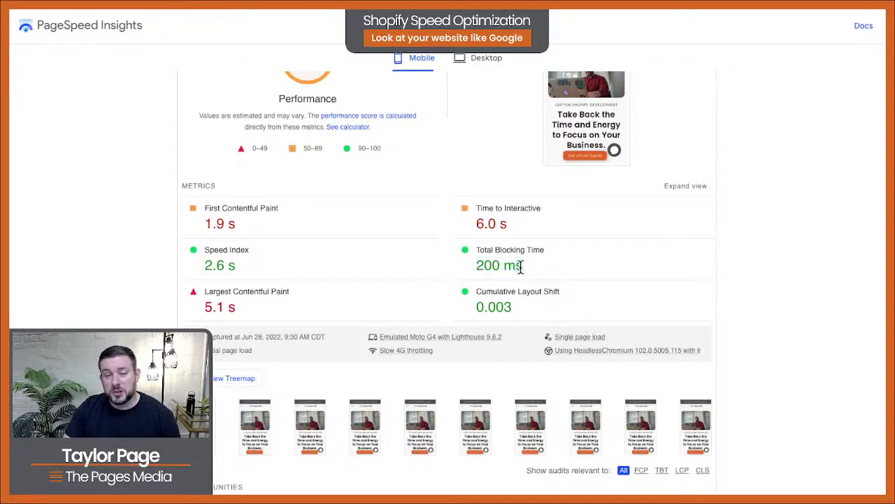
pyautogui.scroll(-2, 341, 294)
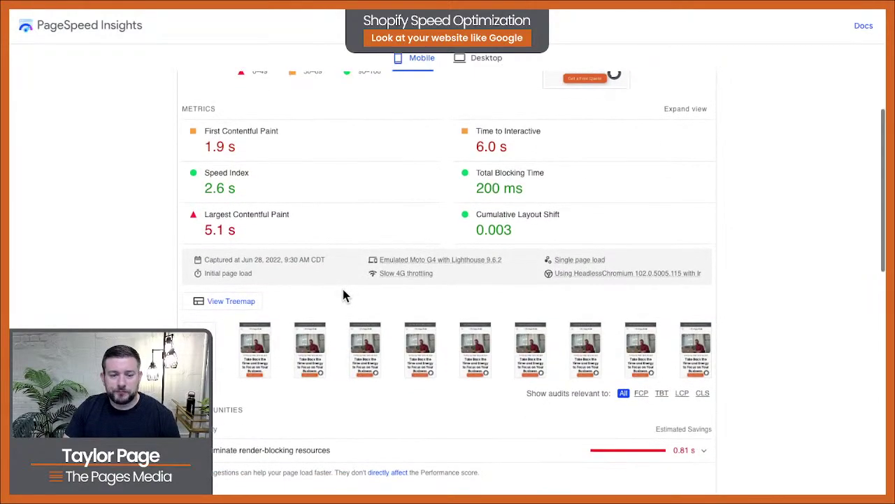
pyautogui.scroll(3, 343, 295)
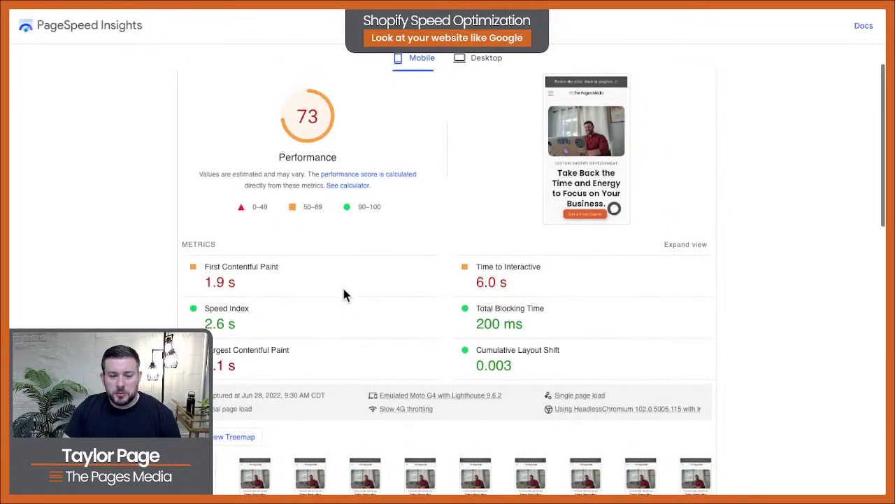
pyautogui.scroll(1, 343, 294)
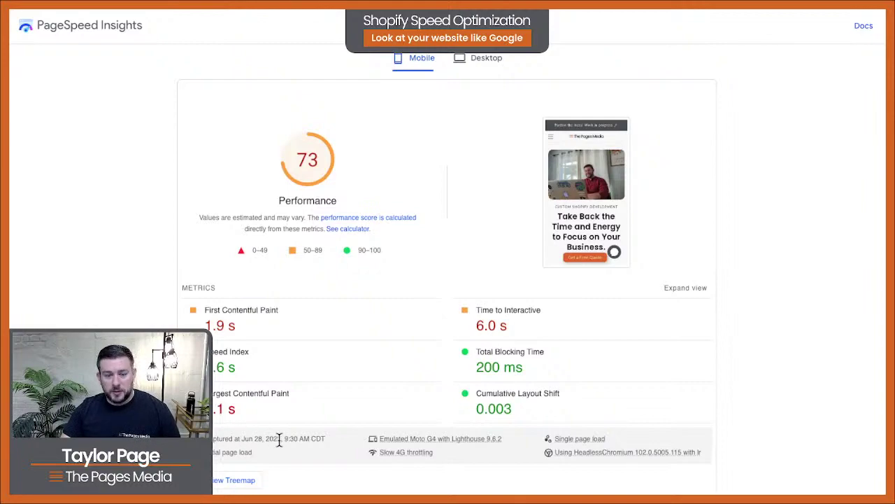
pyautogui.moveTo(424, 437)
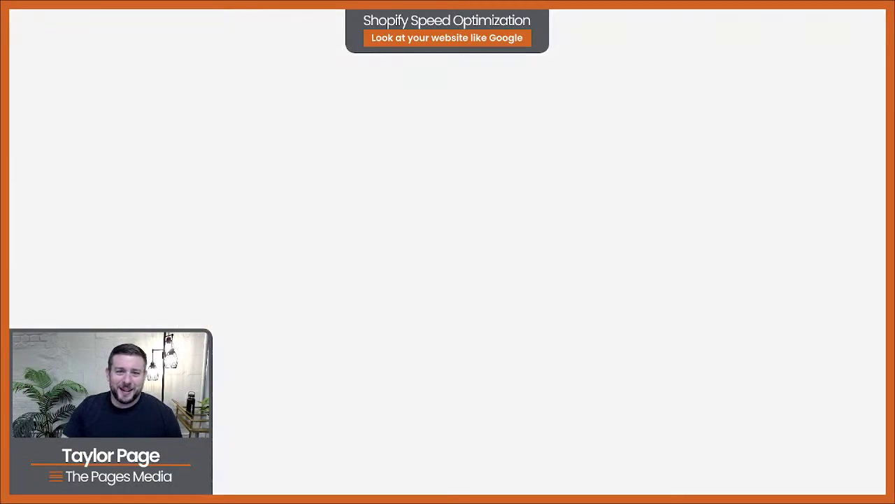
# - Scroll through the PhoneArena Motorola Moto G4 vs Apple iPhone SE (2022) spec comparison table
pyautogui.scroll(3, 307, 208)
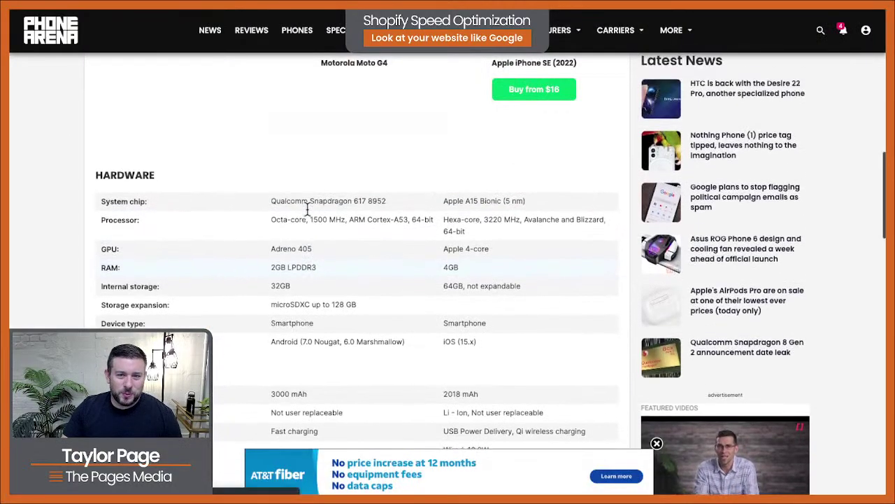
pyautogui.scroll(4, 309, 216)
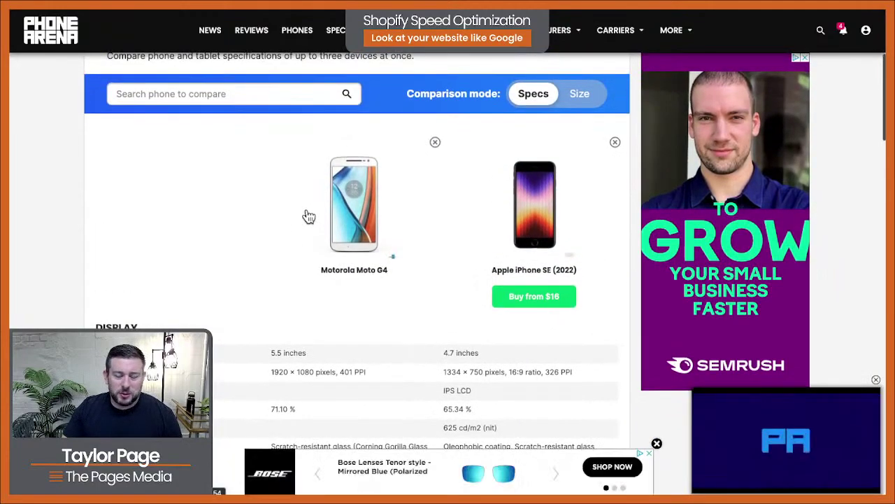
pyautogui.scroll(-2, 308, 216)
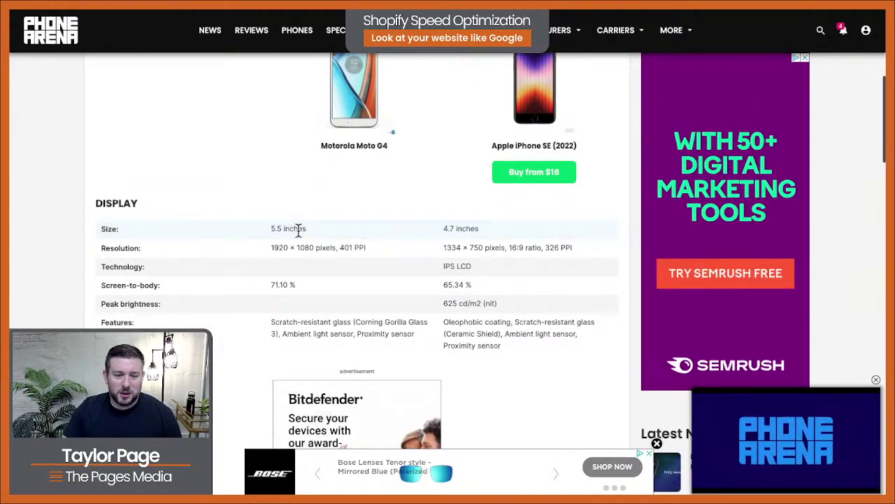
pyautogui.scroll(-4, 297, 231)
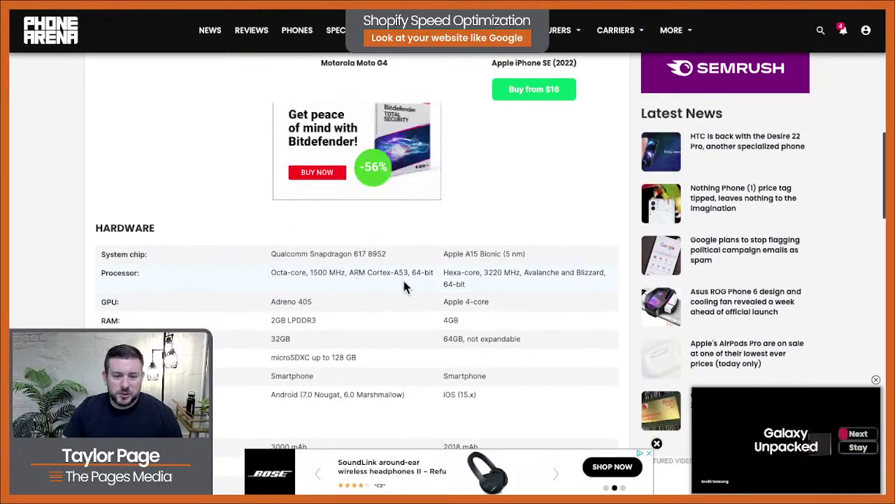
pyautogui.scroll(-3, 356, 334)
pyautogui.scroll(-2, 357, 339)
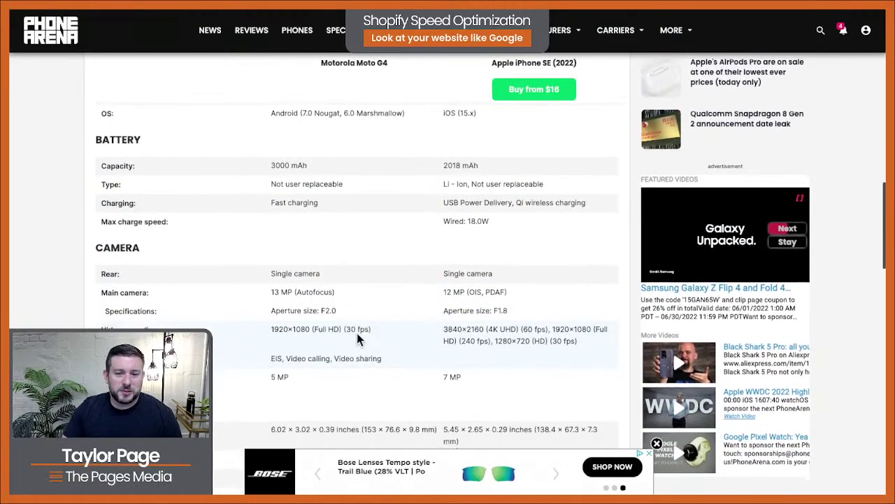
pyautogui.scroll(-6, 356, 339)
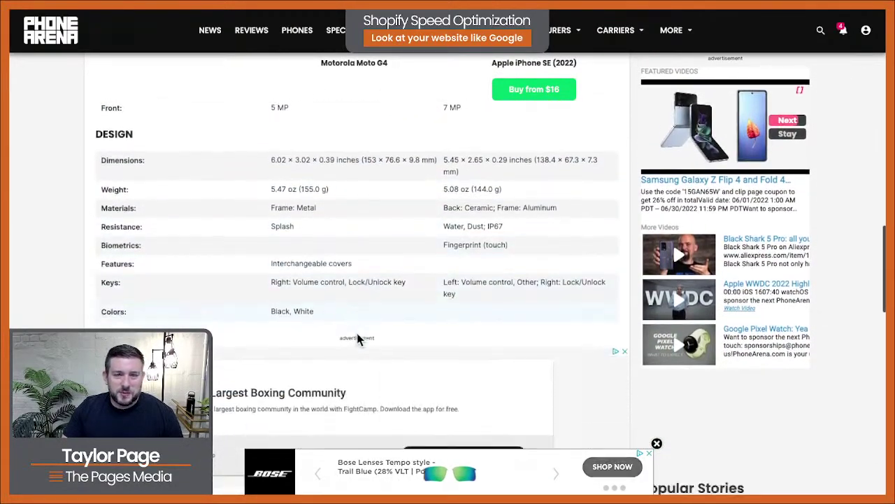
pyautogui.scroll(-3, 357, 338)
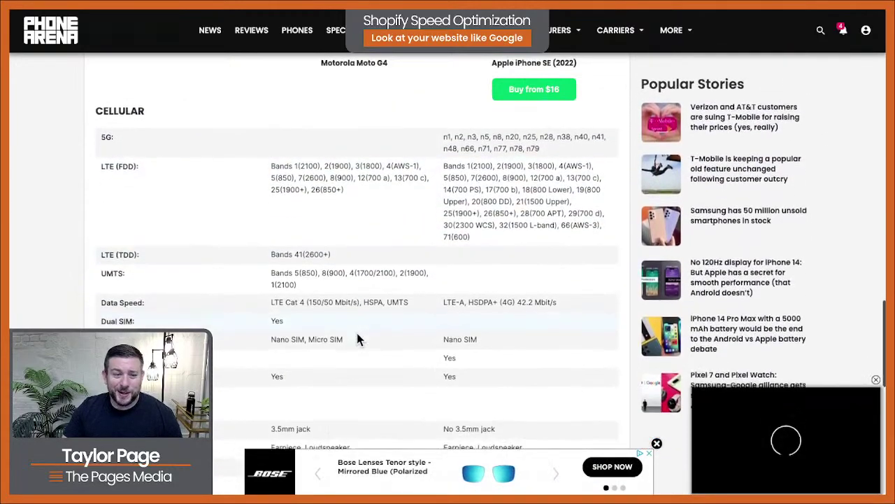
pyautogui.scroll(-3, 357, 340)
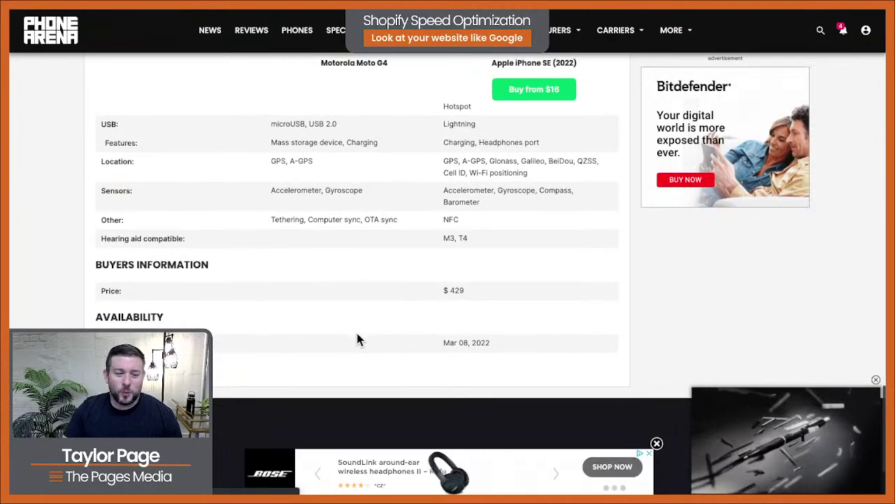
pyautogui.scroll(6, 357, 340)
pyautogui.scroll(10, 357, 340)
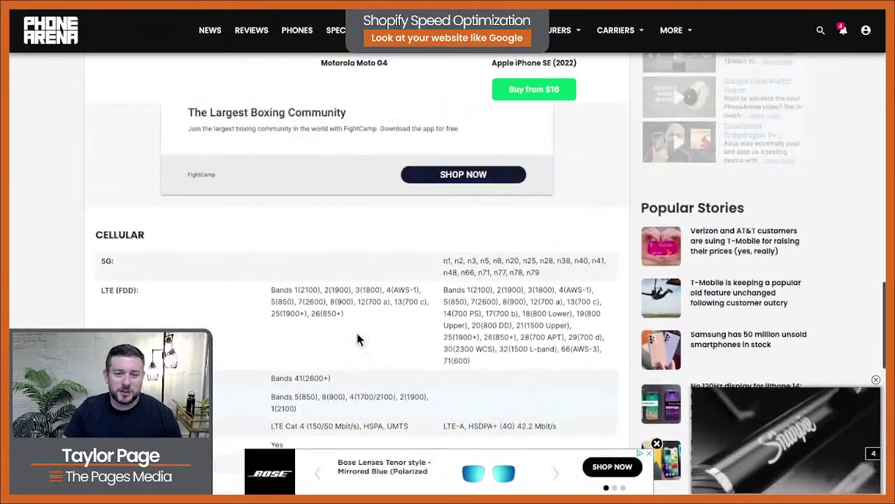
pyautogui.scroll(8, 357, 336)
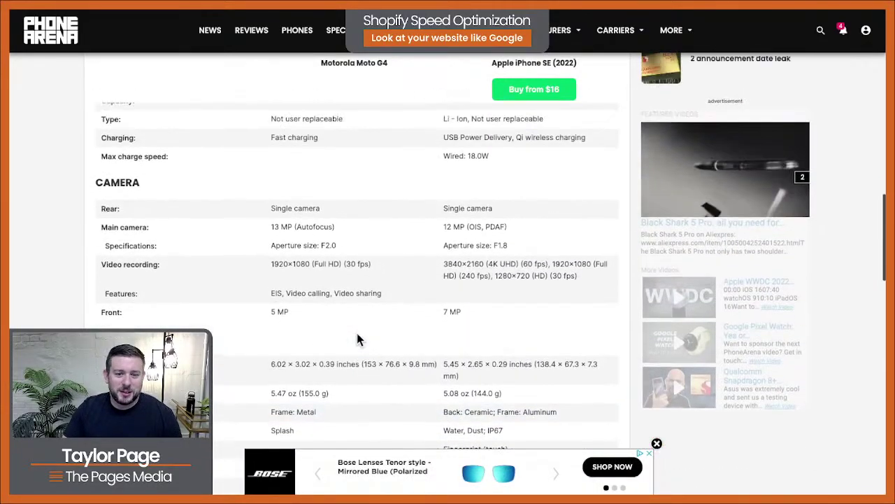
pyautogui.scroll(8, 357, 335)
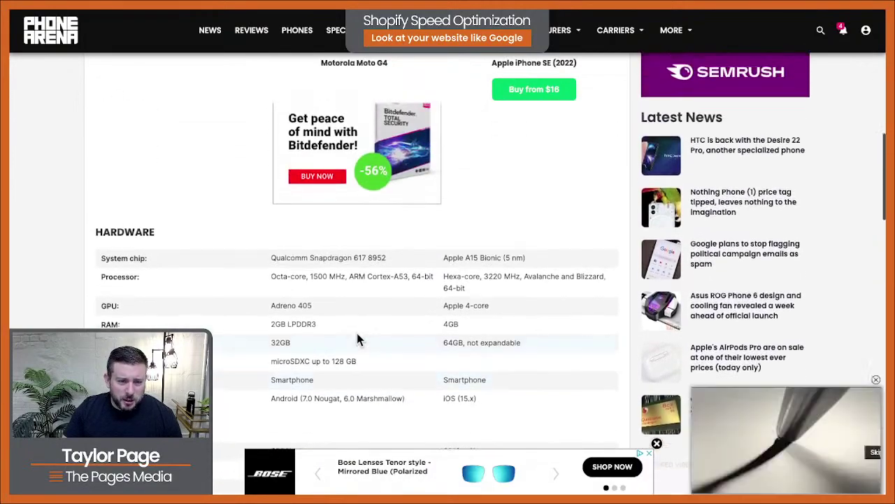
pyautogui.scroll(2, 357, 333)
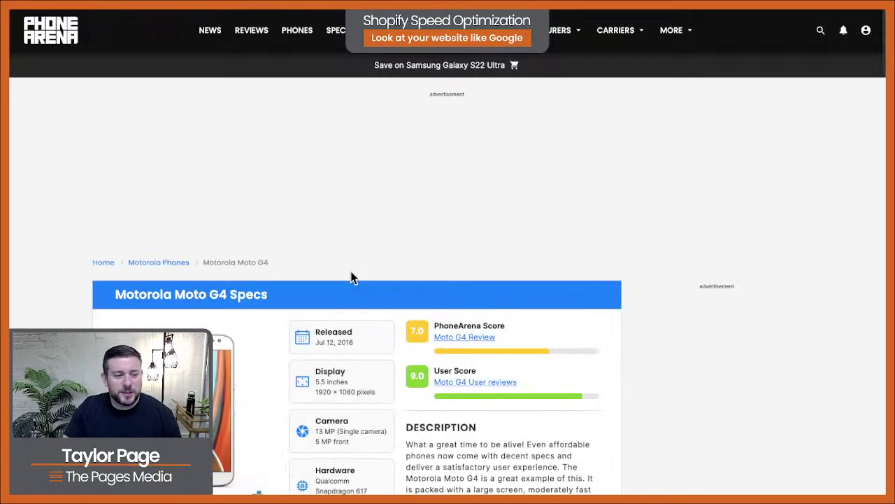
pyautogui.scroll(-1, 336, 284)
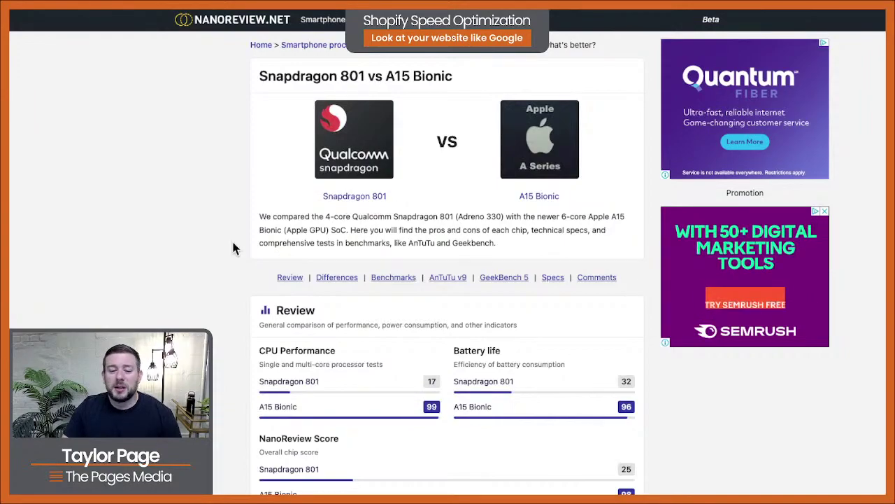
# - Scroll the NanoReview Snapdragon 801 vs A15 Bionic comparison down to Key Differences
pyautogui.scroll(-1, 234, 245)
pyautogui.scroll(-2, 233, 305)
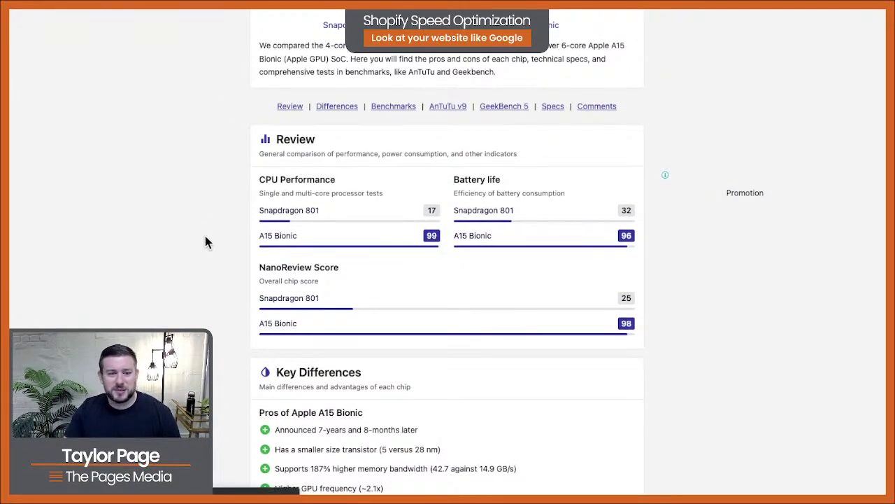
pyautogui.scroll(-2, 268, 274)
pyautogui.scroll(-1, 269, 276)
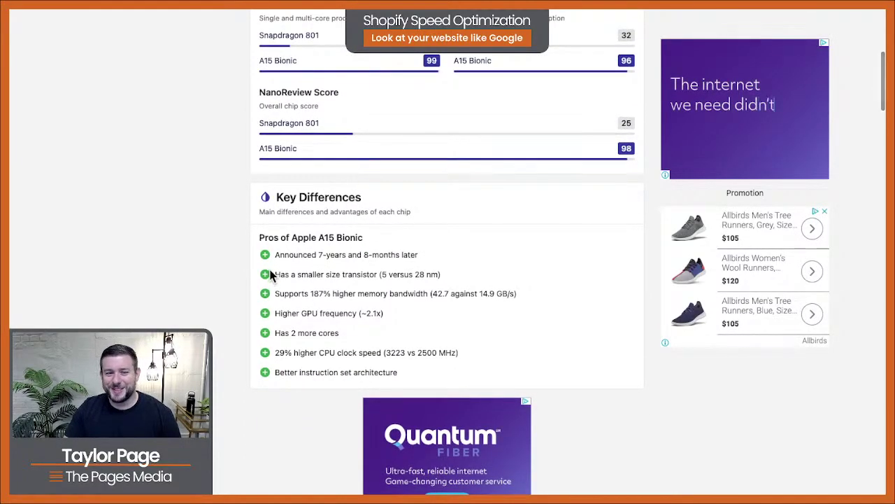
pyautogui.scroll(1, 310, 60)
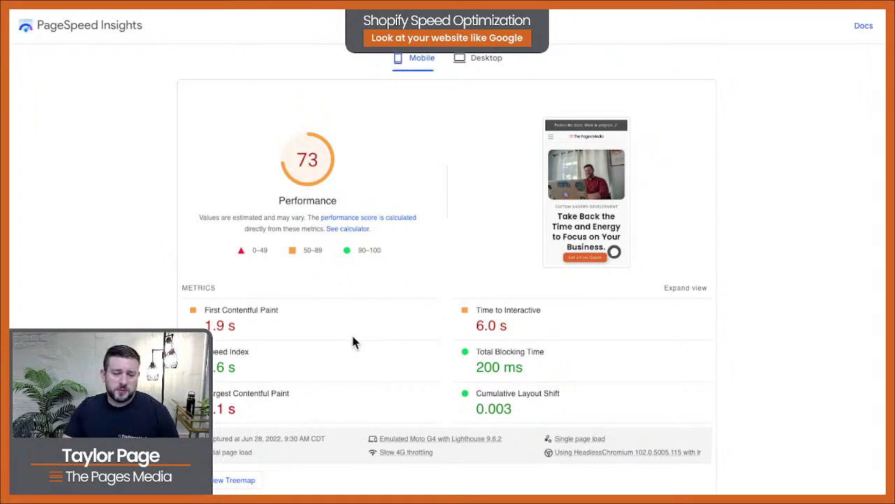
# - Filter the Opportunities audits to LCP, leaving Eliminate render-blocking resources with 0.81 s savings
pyautogui.scroll(-1, 352, 340)
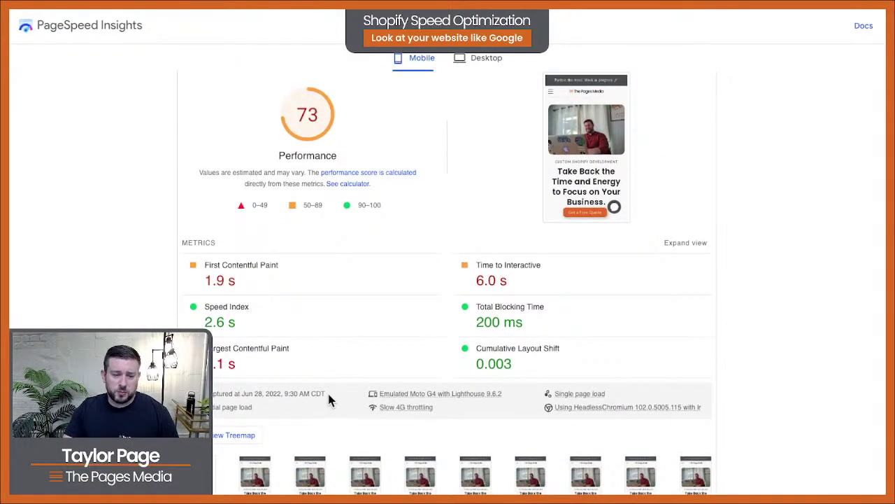
pyautogui.scroll(-3, 328, 400)
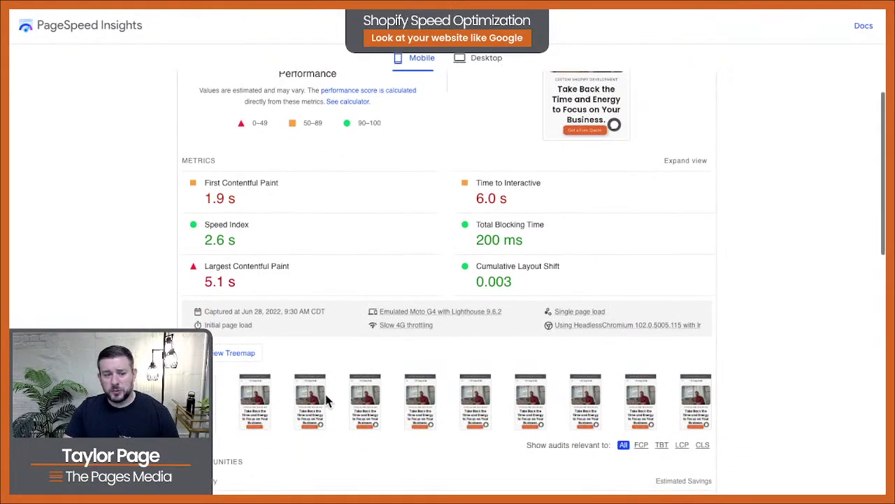
pyautogui.scroll(-2, 326, 400)
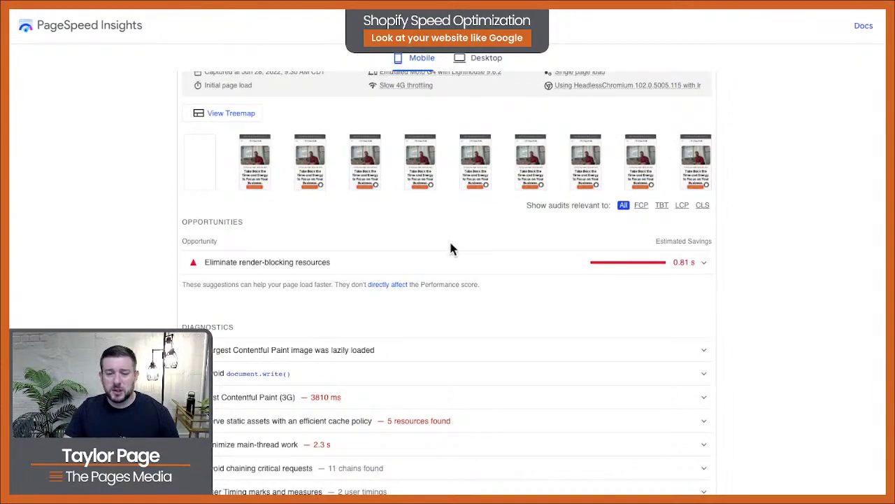
pyautogui.moveTo(528, 207); pyautogui.dragTo(609, 209)
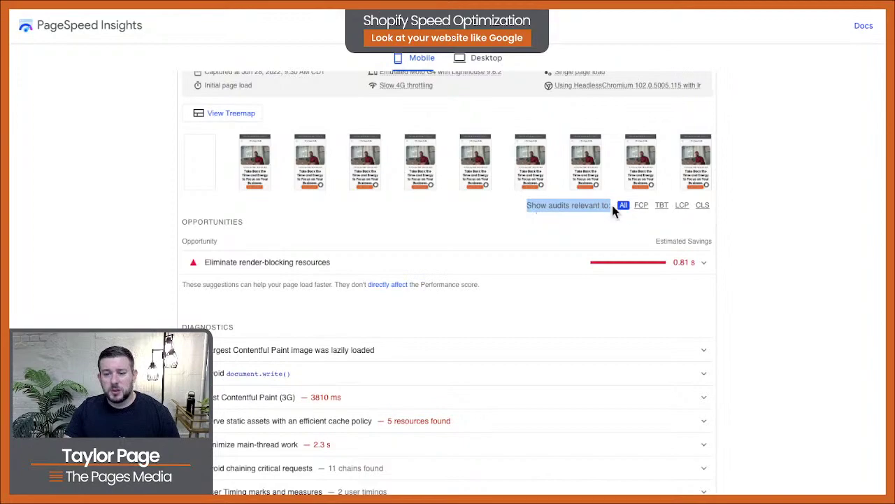
pyautogui.scroll(-4, 384, 385)
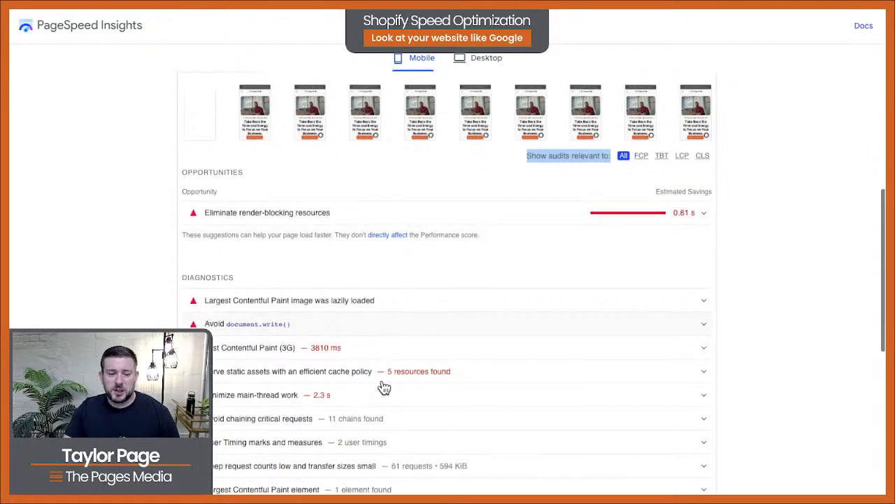
pyautogui.scroll(3, 383, 385)
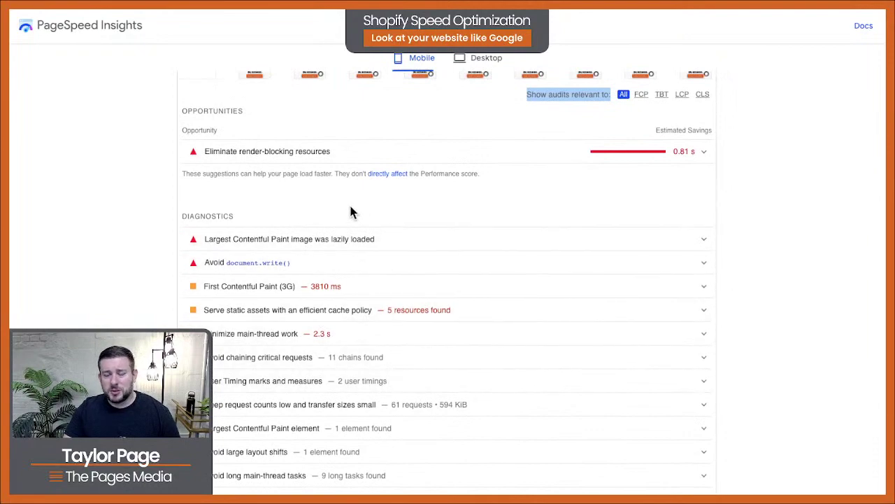
pyautogui.scroll(2, 350, 205)
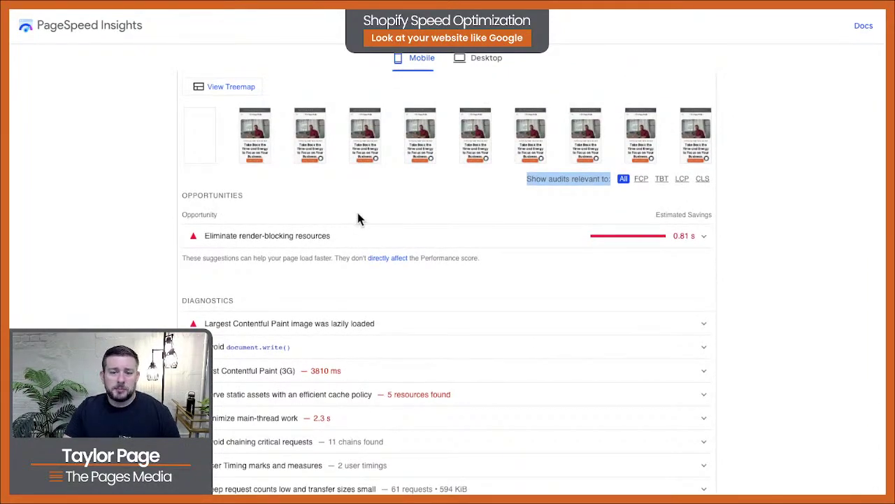
pyautogui.click(358, 217)
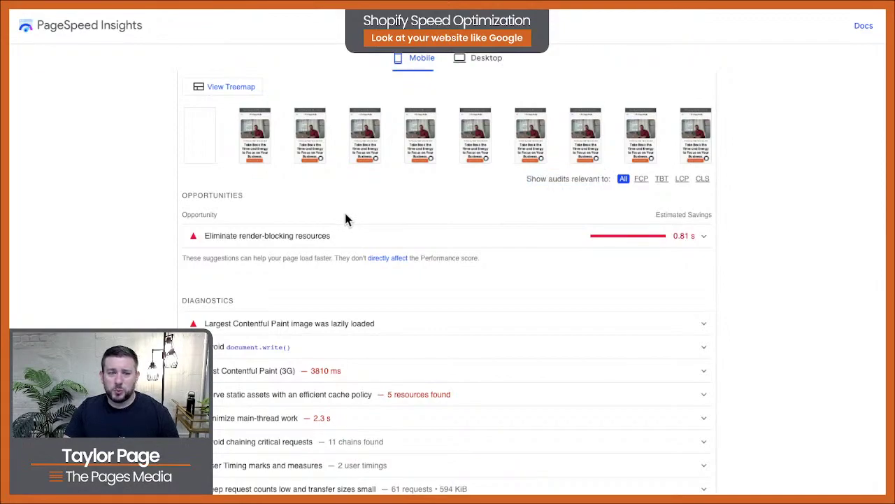
pyautogui.click(678, 181)
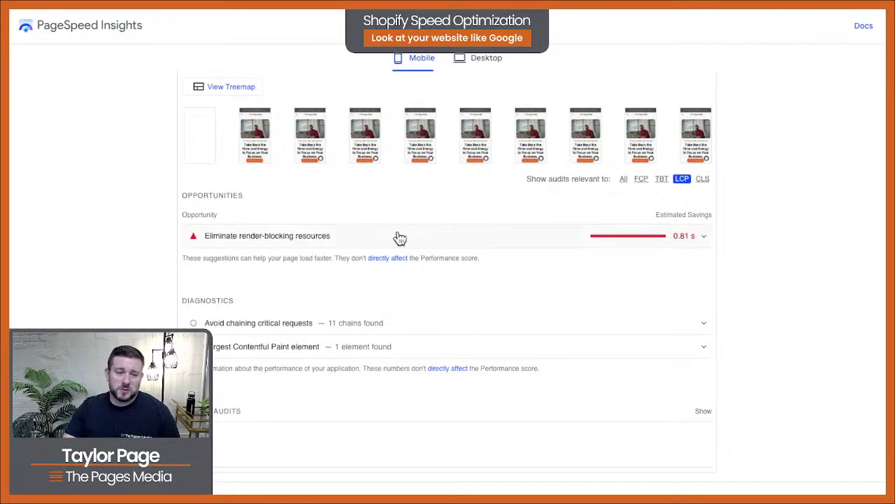
# - Expand the render-blocking resources and LCP element details, then filter audits to TBT
pyautogui.click(398, 237)
pyautogui.scroll(-2, 311, 346)
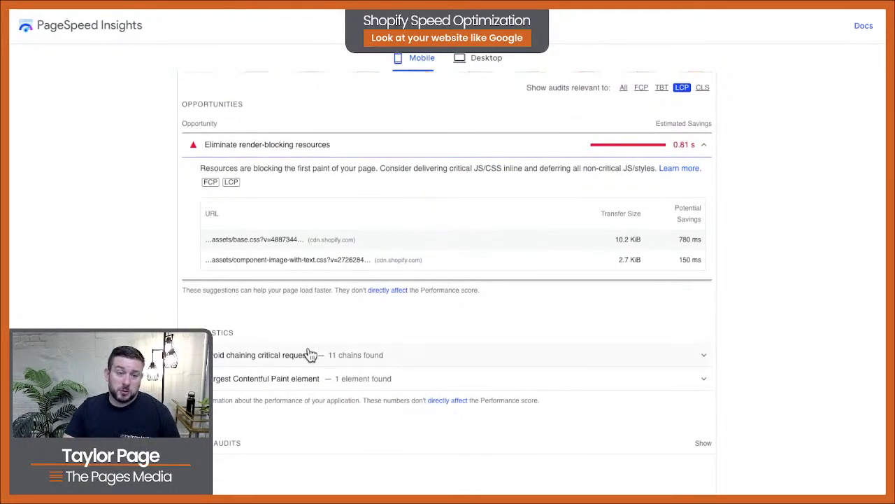
pyautogui.click(294, 378)
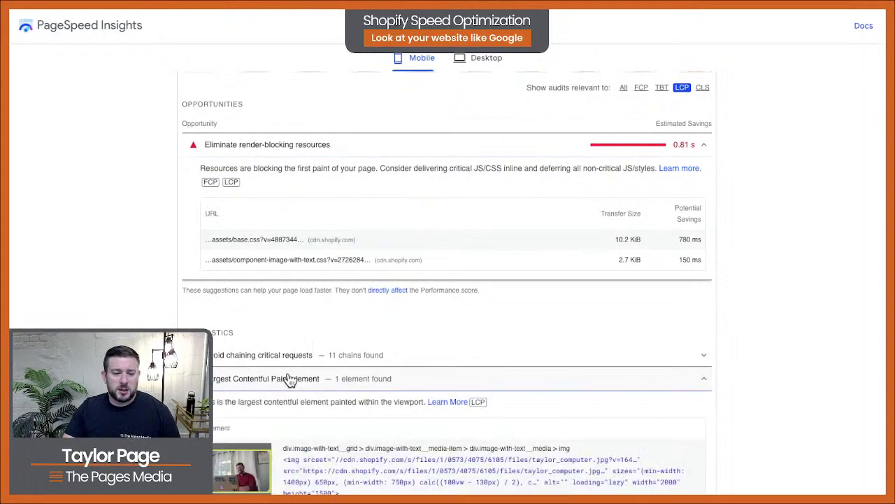
pyautogui.scroll(-2, 290, 367)
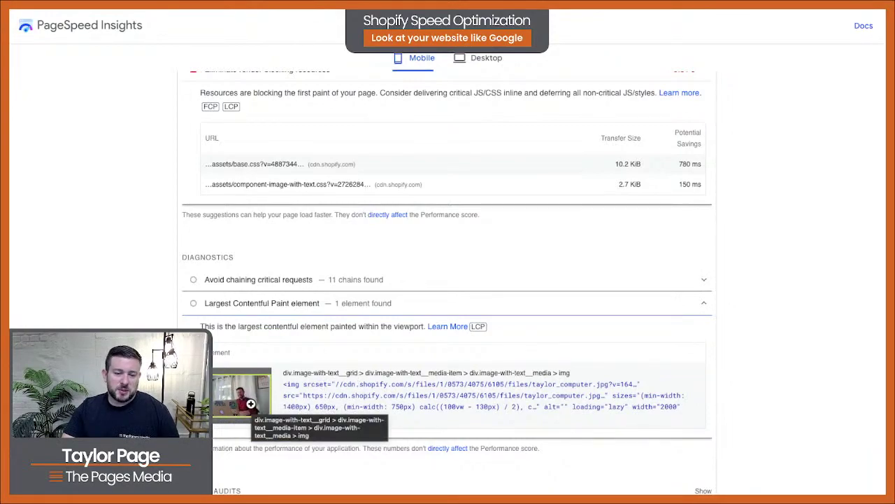
pyautogui.scroll(3, 371, 279)
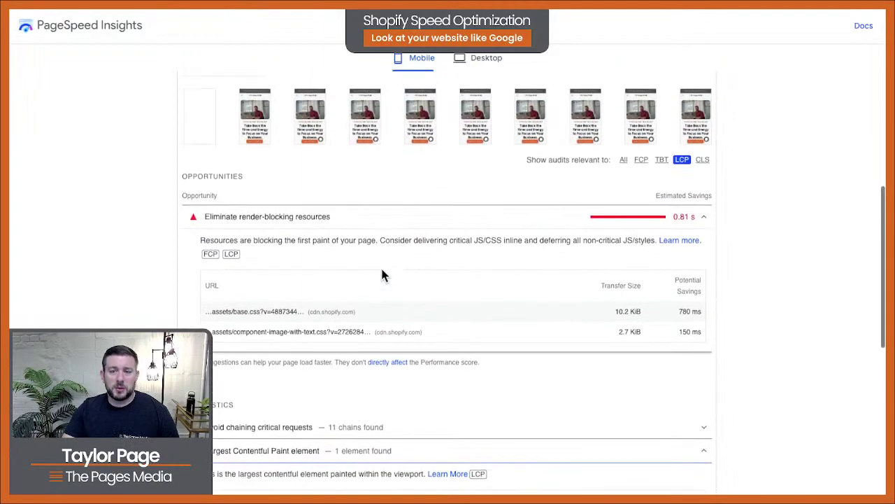
pyautogui.click(662, 173)
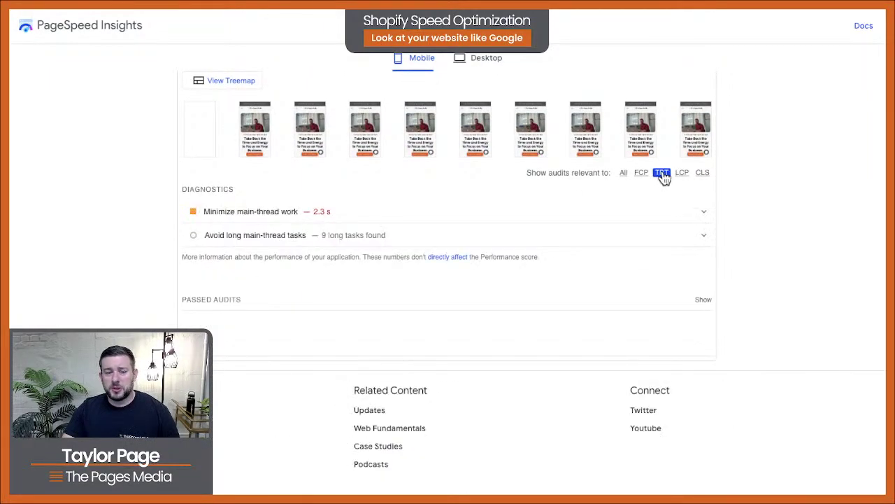
# - Switch the audit filter via CLS back to All, collapse render-blocking resources, and expand the lazily loaded LCP image diagnostic
pyautogui.click(703, 175)
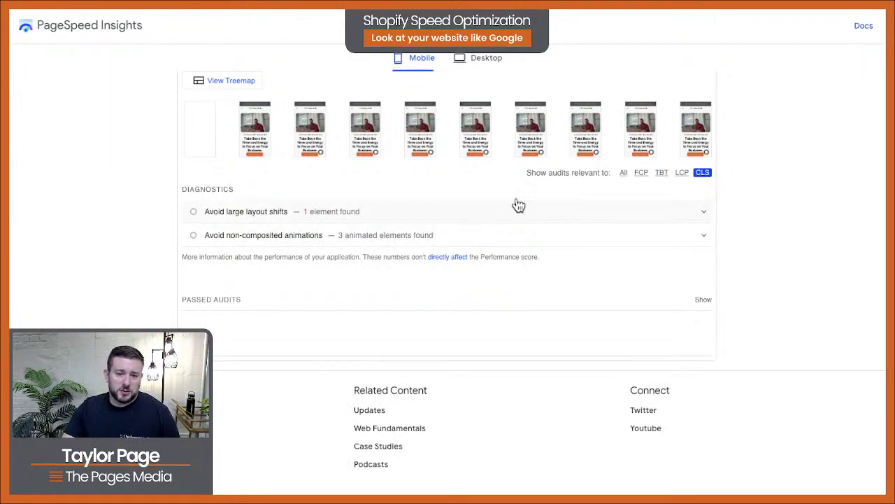
pyautogui.click(623, 173)
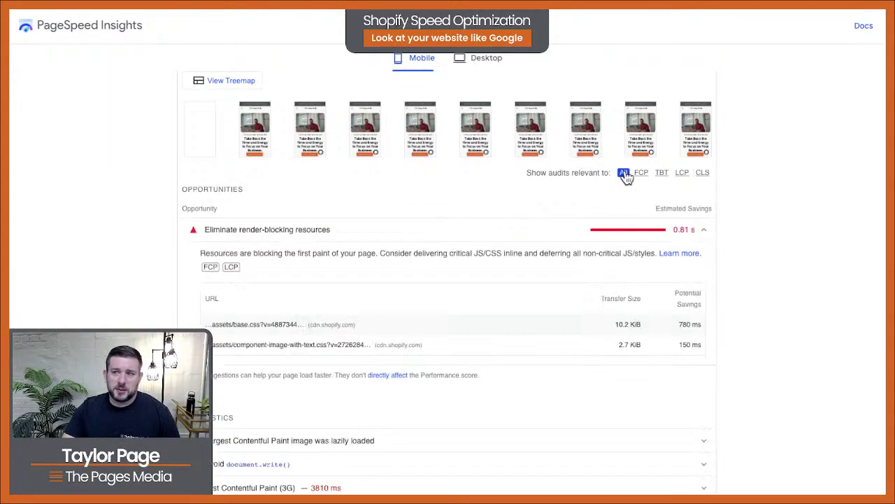
pyautogui.click(318, 229)
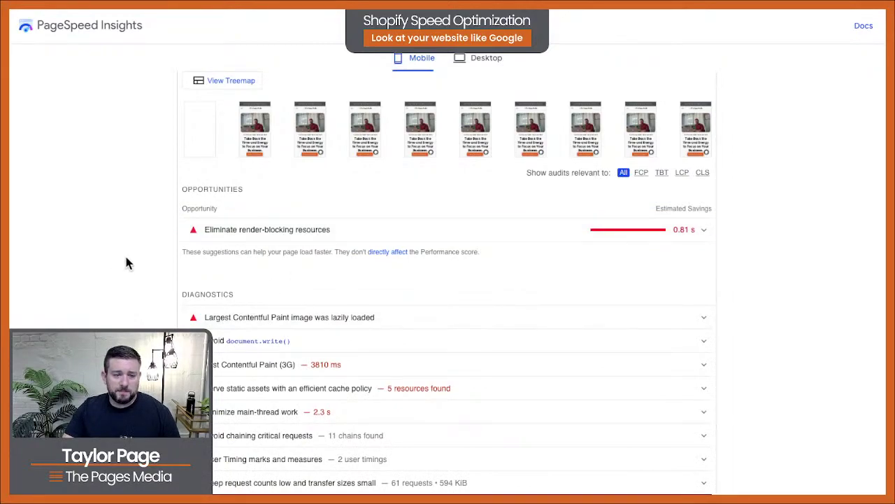
pyautogui.scroll(2, 127, 261)
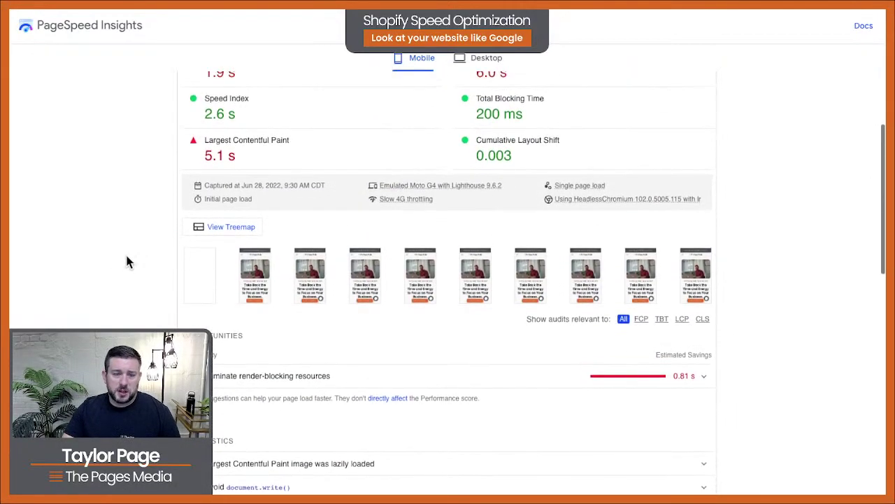
pyautogui.scroll(-4, 126, 259)
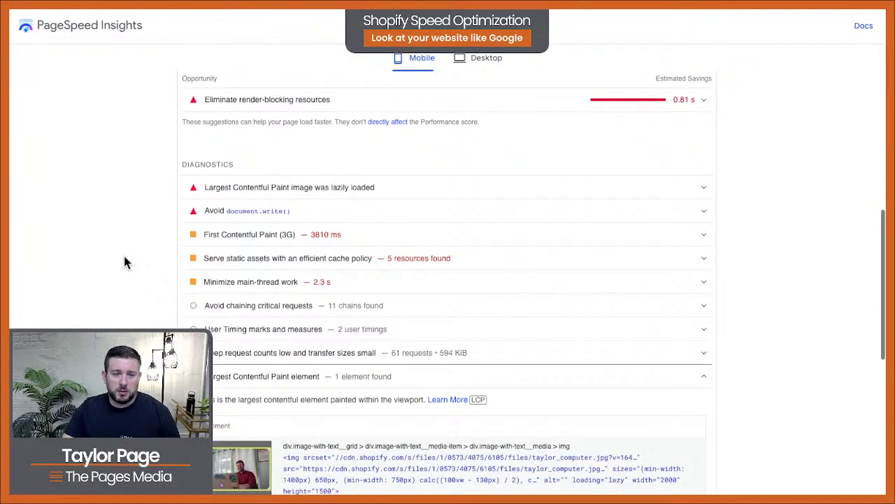
pyautogui.scroll(1, 130, 238)
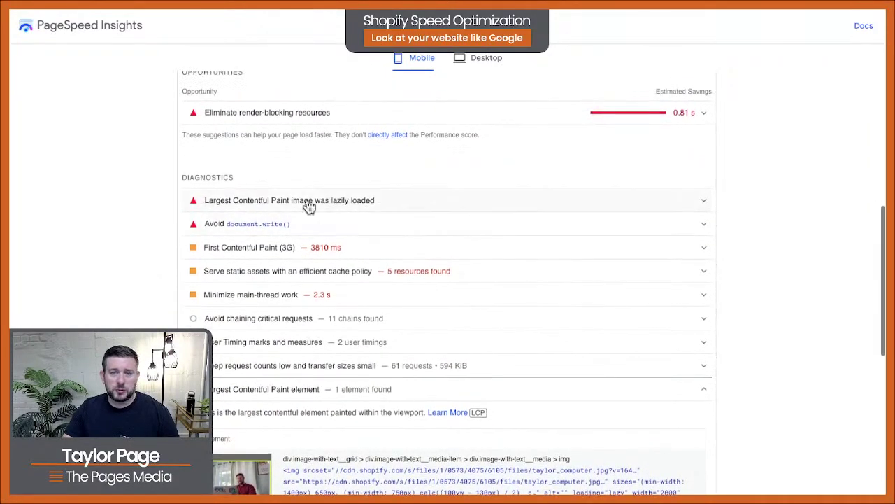
pyautogui.click(219, 202)
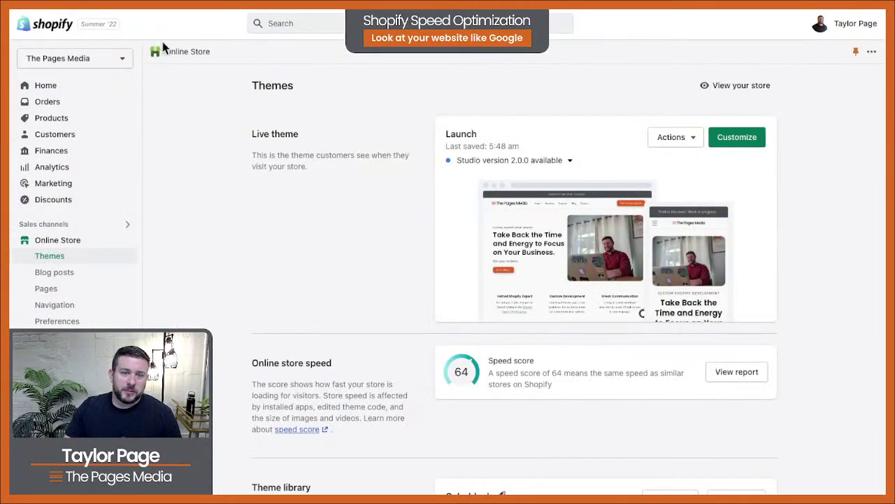
# - Open the Launch theme's Image with text section in the editor, save it, and exit
pyautogui.click(732, 145)
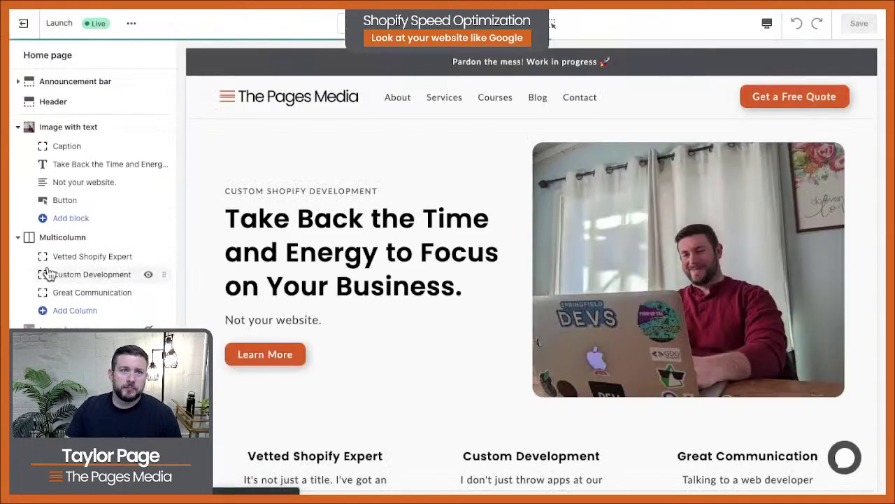
pyautogui.click(79, 133)
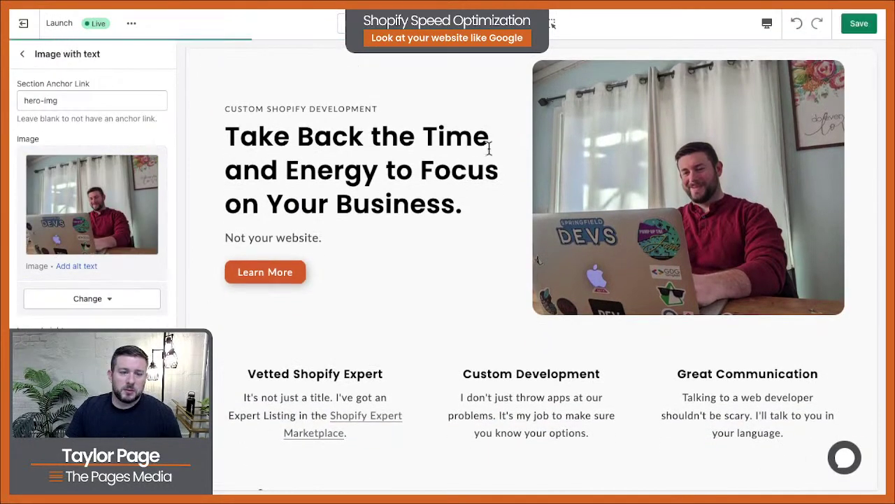
pyautogui.click(859, 24)
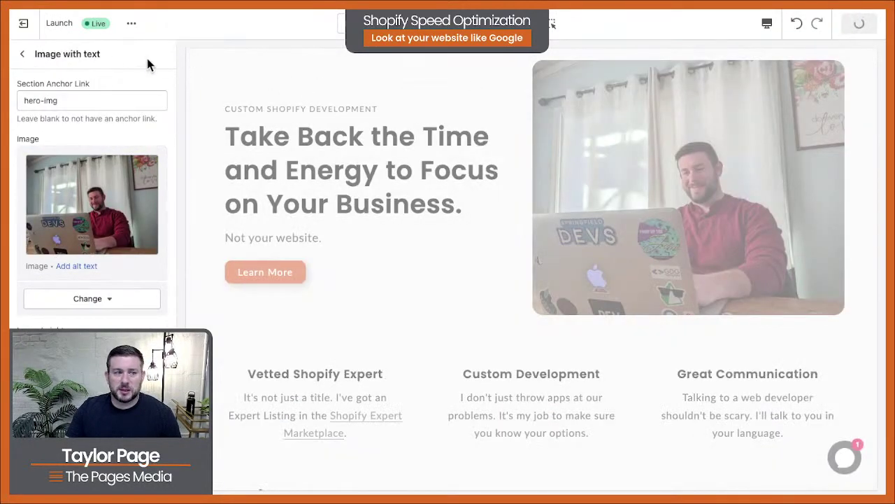
pyautogui.click(35, 36)
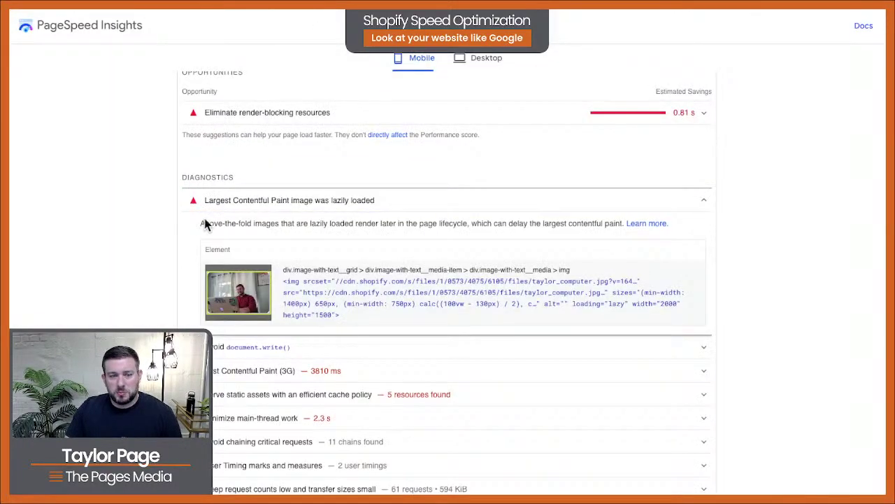
# - Collapse the lazy-loaded LCP diagnostic and re-test thepagesmedia.com for a new 83 mobile score
pyautogui.click(234, 202)
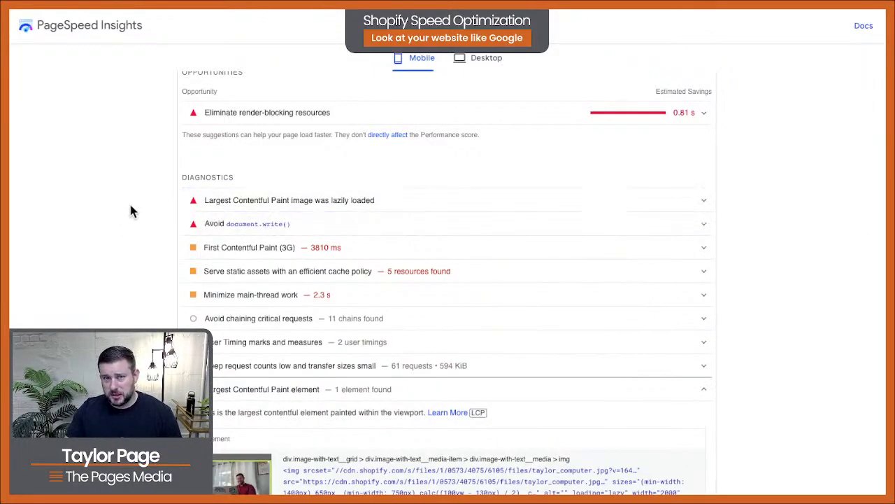
pyautogui.scroll(15, 131, 208)
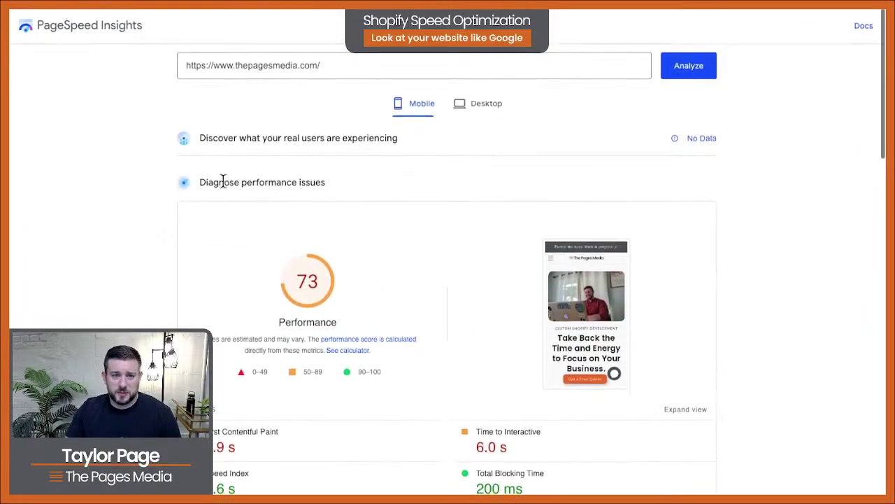
pyautogui.click(692, 69)
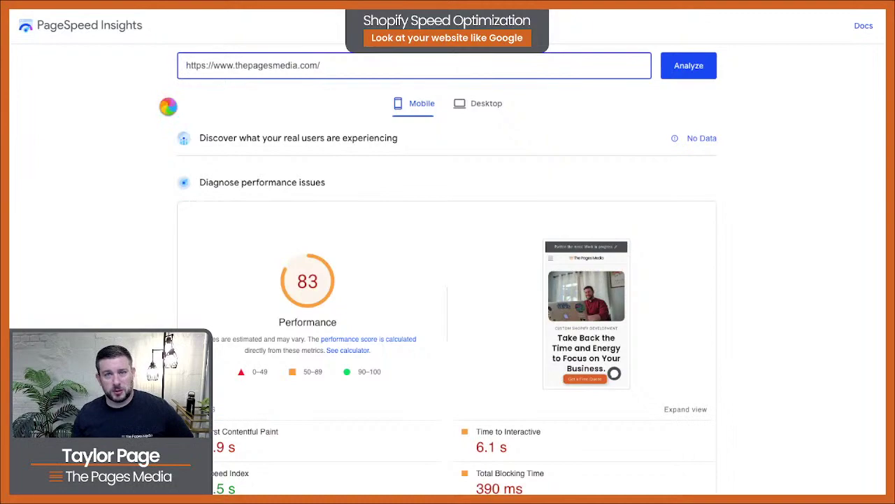
# - Review the 83-score mobile metrics, highlighting the 2.5 s Largest Contentful Paint value
pyautogui.scroll(-2, 168, 109)
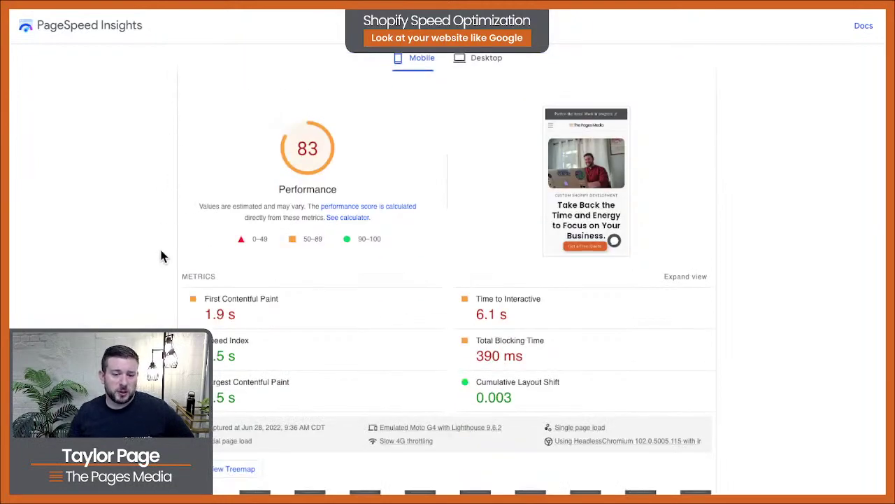
pyautogui.scroll(-1, 160, 254)
pyautogui.moveTo(206, 329); pyautogui.dragTo(246, 336)
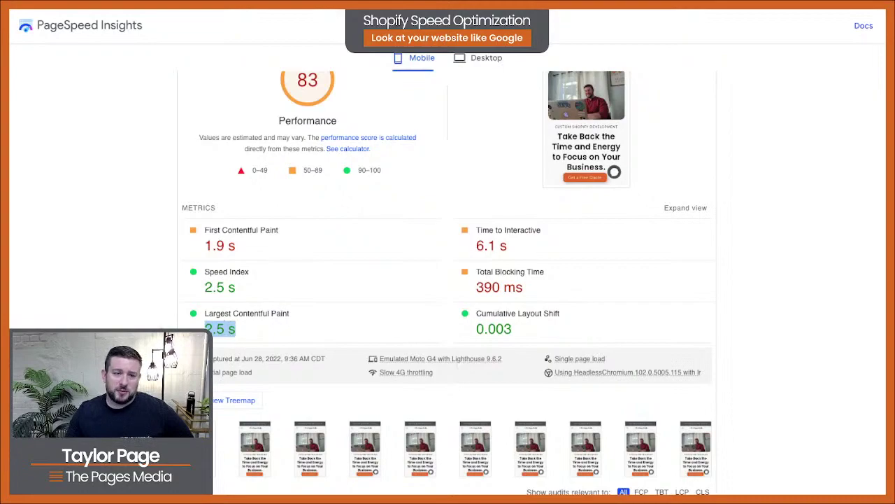
pyautogui.scroll(-3, 238, 326)
pyautogui.scroll(-2, 158, 277)
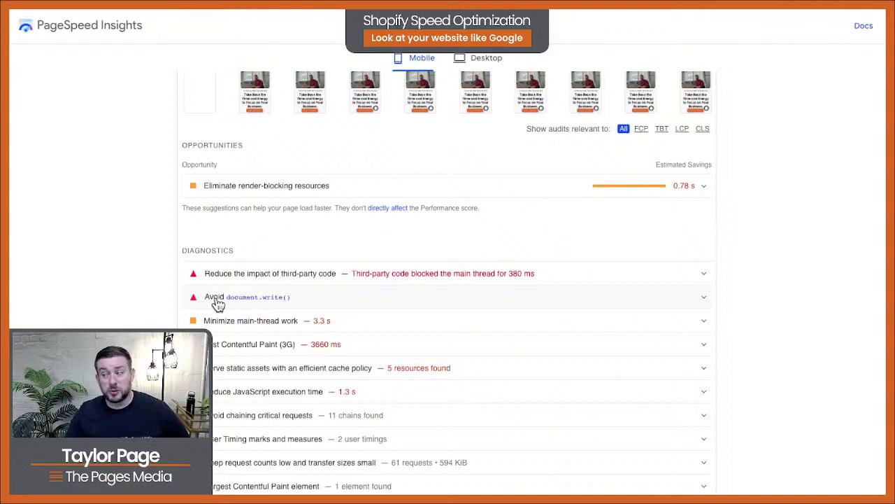
pyautogui.scroll(4, 184, 266)
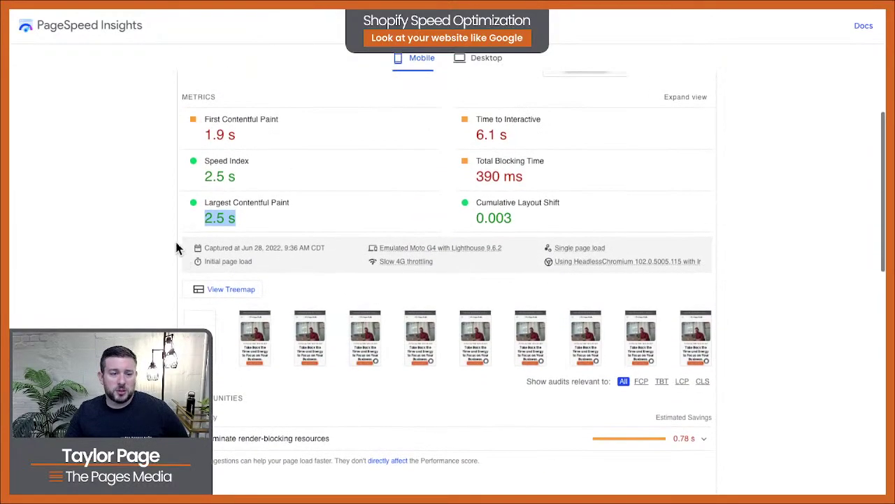
pyautogui.click(184, 222)
# - Switch to the Desktop results for thepagesmedia.com, scoring 95
pyautogui.scroll(1, 200, 217)
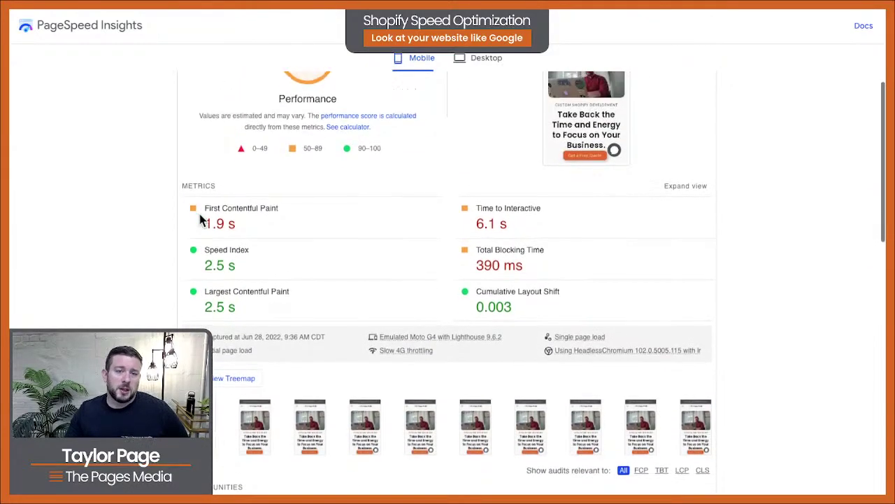
pyautogui.scroll(3, 199, 216)
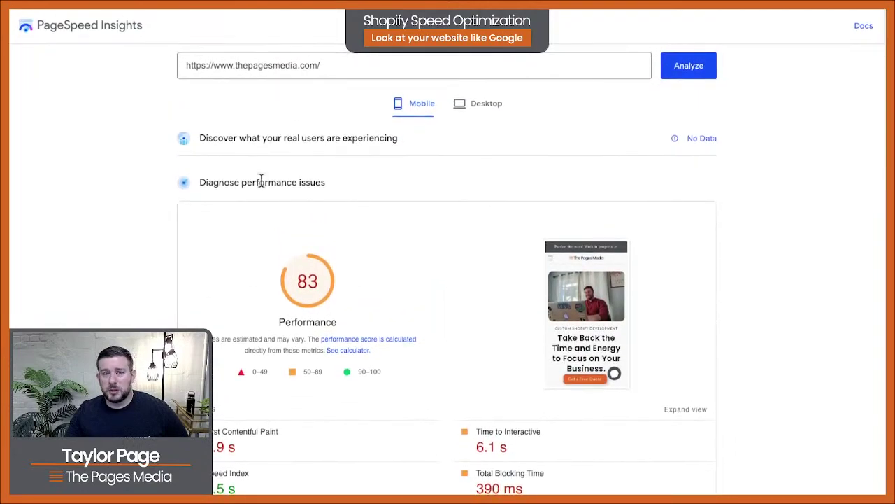
pyautogui.click(487, 106)
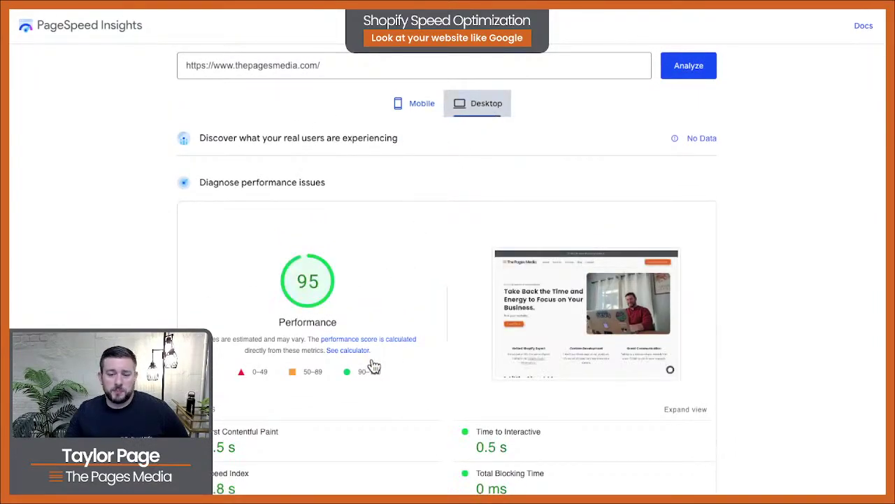
pyautogui.scroll(-2, 369, 366)
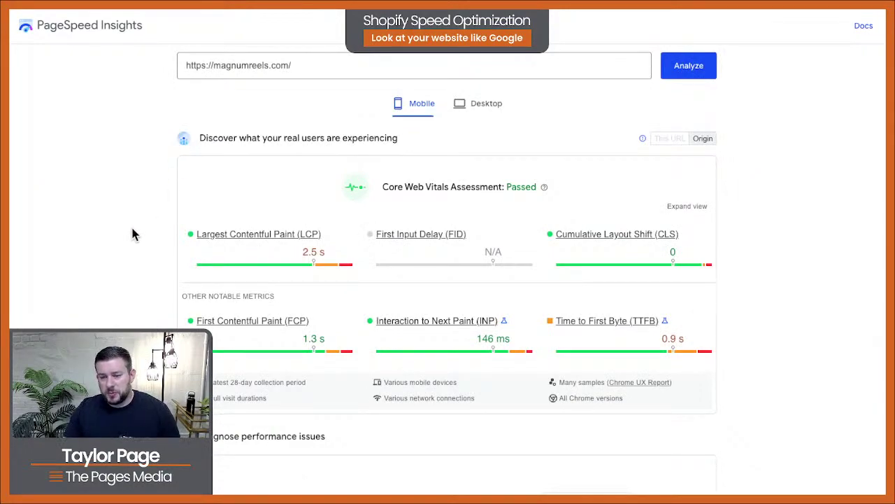
# - Scroll through magnumreels.com's mobile report, which scores 40, and back up toward the top
pyautogui.scroll(-3, 135, 235)
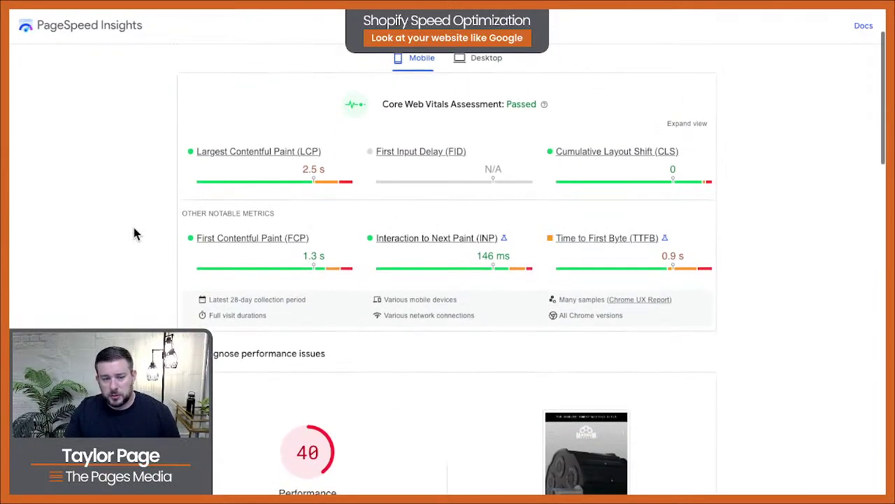
pyautogui.scroll(-3, 135, 235)
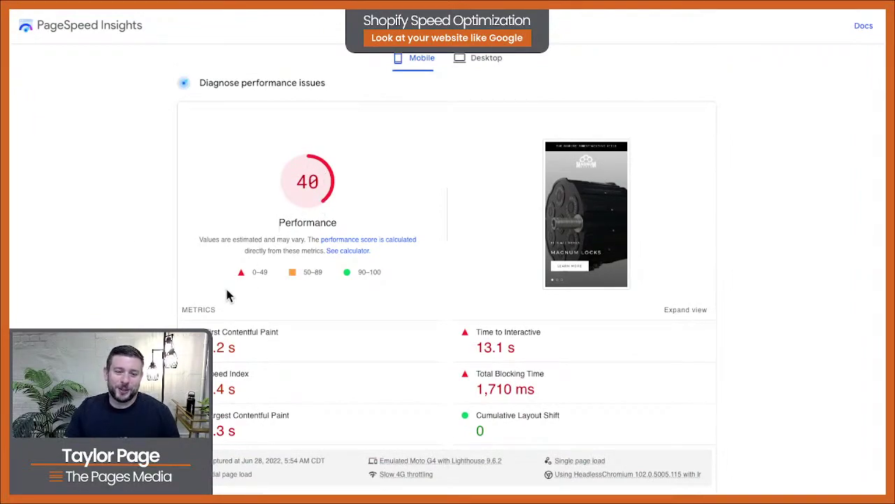
pyautogui.scroll(3, 228, 292)
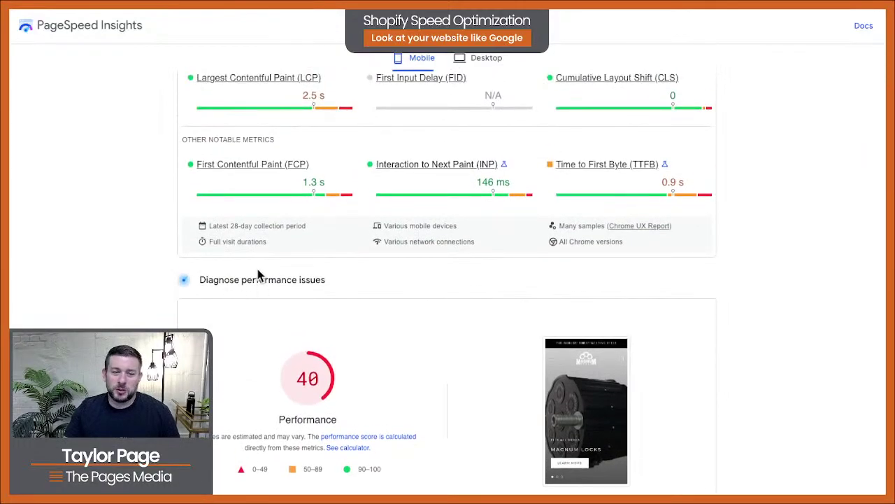
pyautogui.scroll(2, 259, 271)
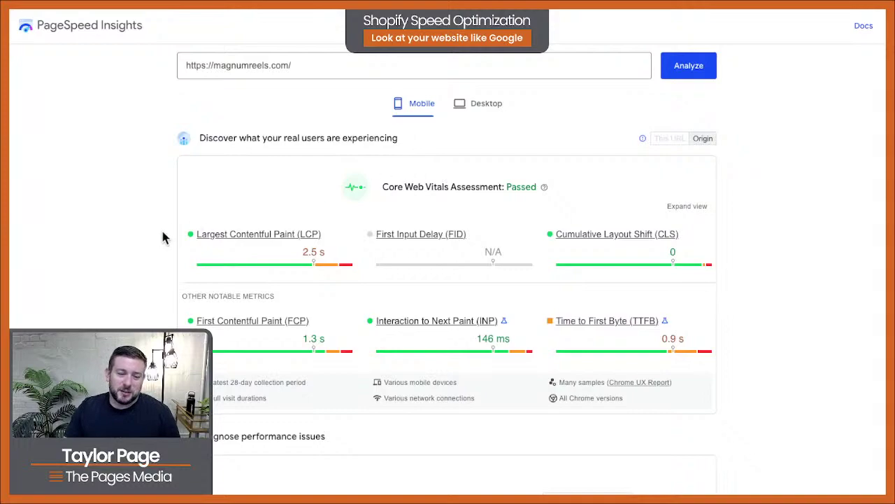
pyautogui.scroll(-1, 162, 241)
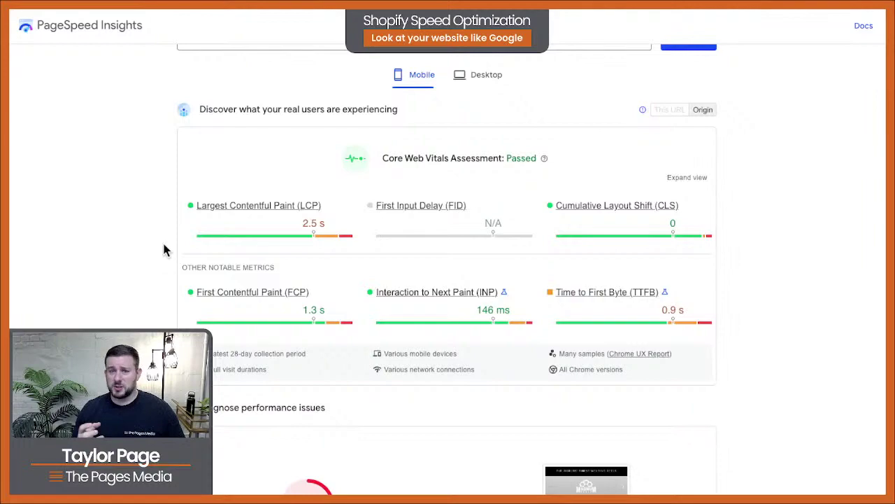
pyautogui.scroll(1, 196, 238)
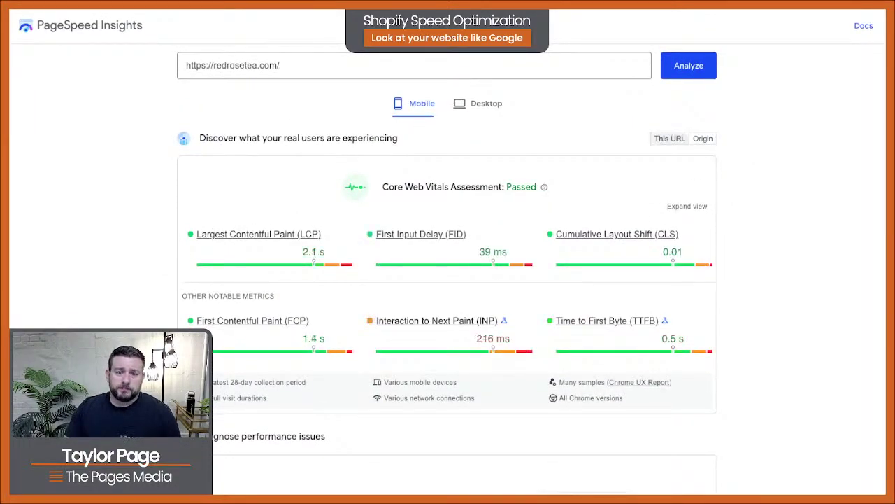
# - Switch redrosetea.com's report to Desktop and scroll to its performance score of 80
pyautogui.scroll(-1, 156, 228)
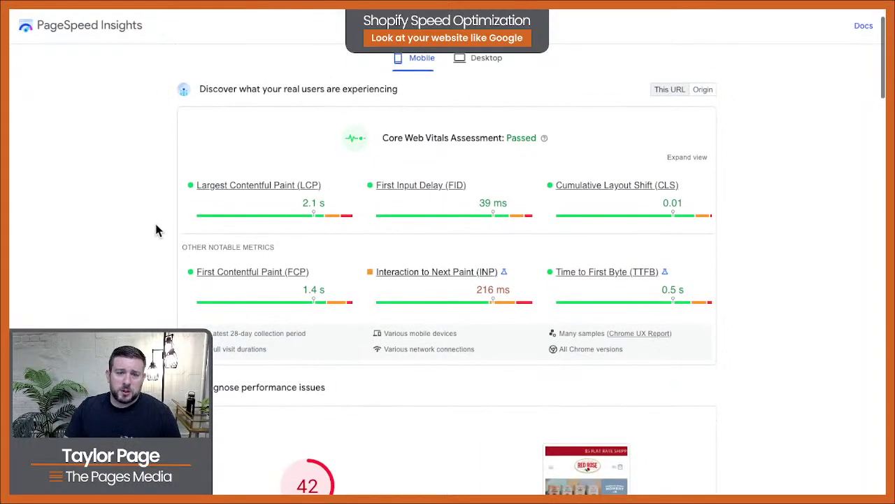
pyautogui.click(500, 59)
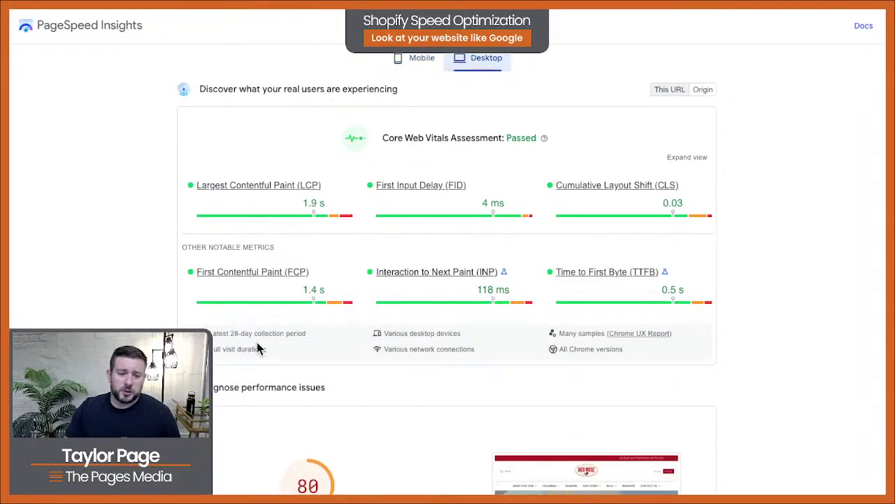
pyautogui.scroll(-2, 258, 343)
pyautogui.scroll(-2, 259, 347)
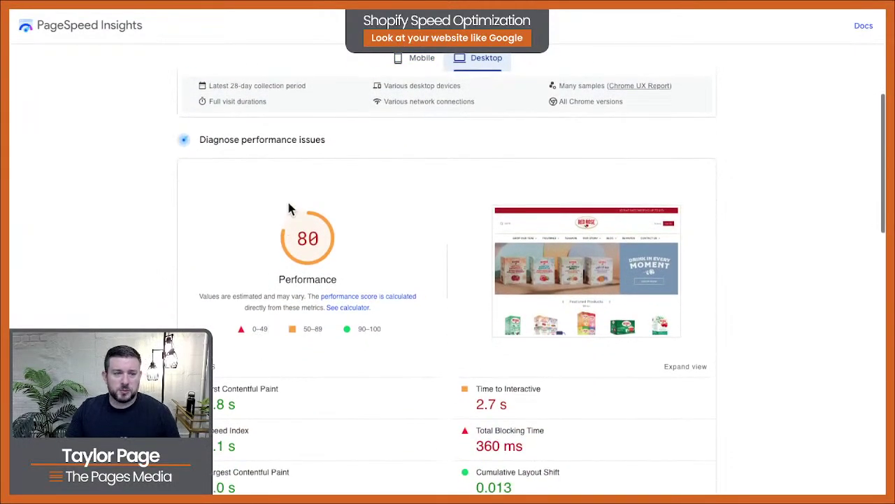
pyautogui.scroll(2, 289, 209)
pyautogui.scroll(3, 285, 223)
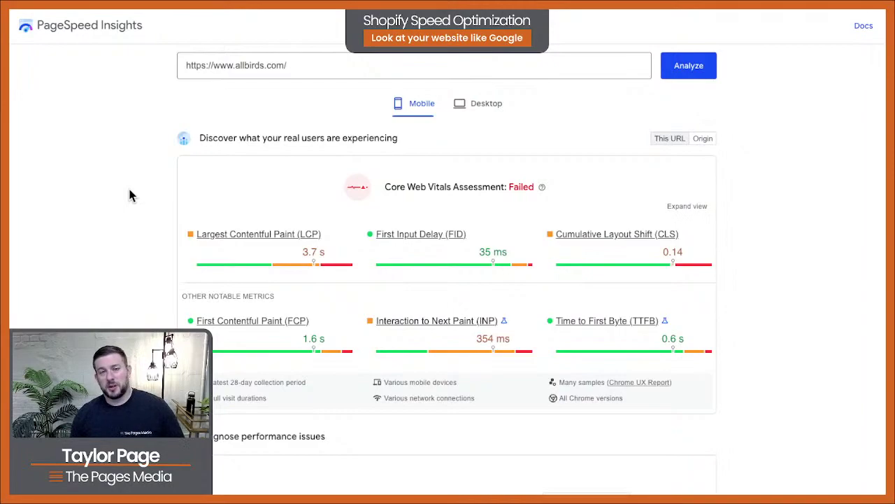
pyautogui.scroll(-5, 133, 194)
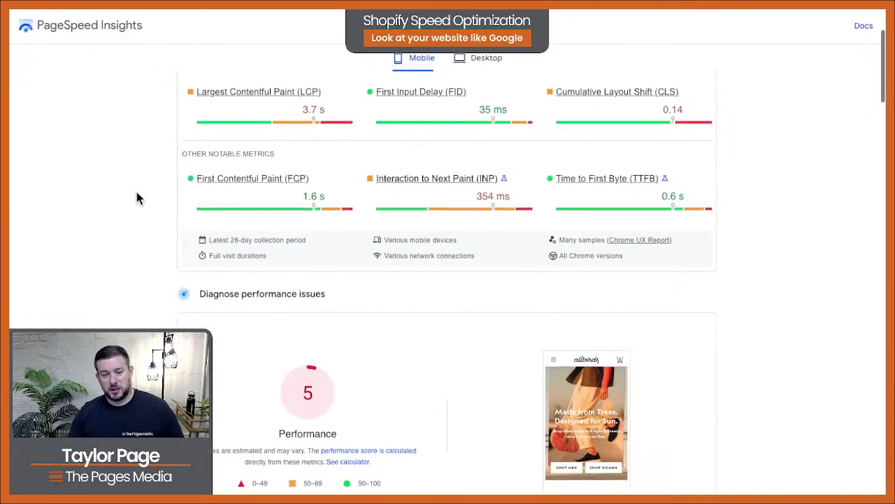
pyautogui.scroll(-2, 138, 197)
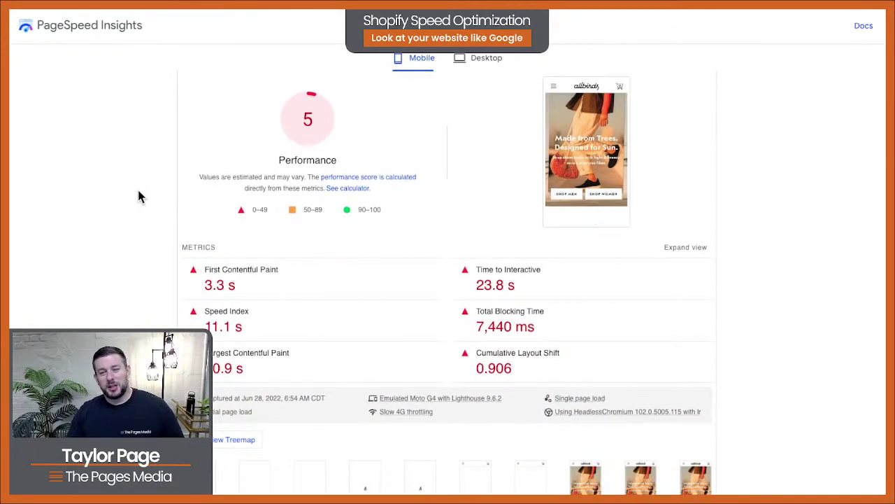
pyautogui.scroll(7, 138, 192)
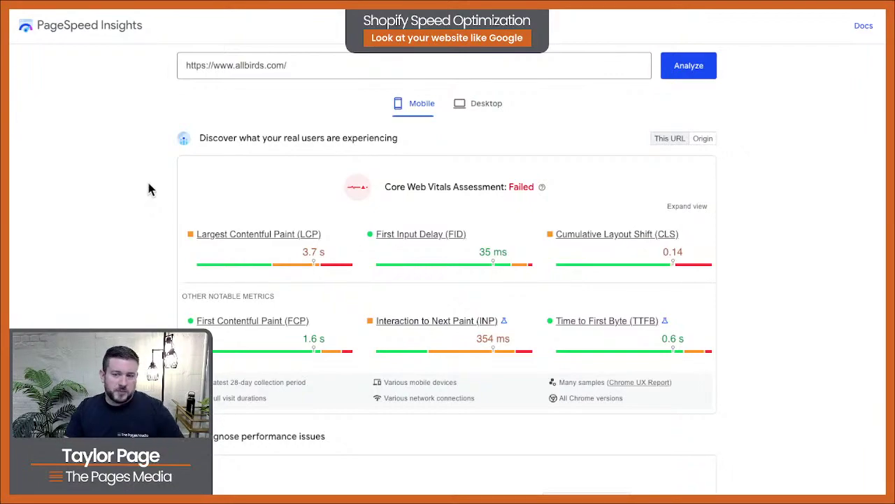
pyautogui.scroll(-3, 150, 186)
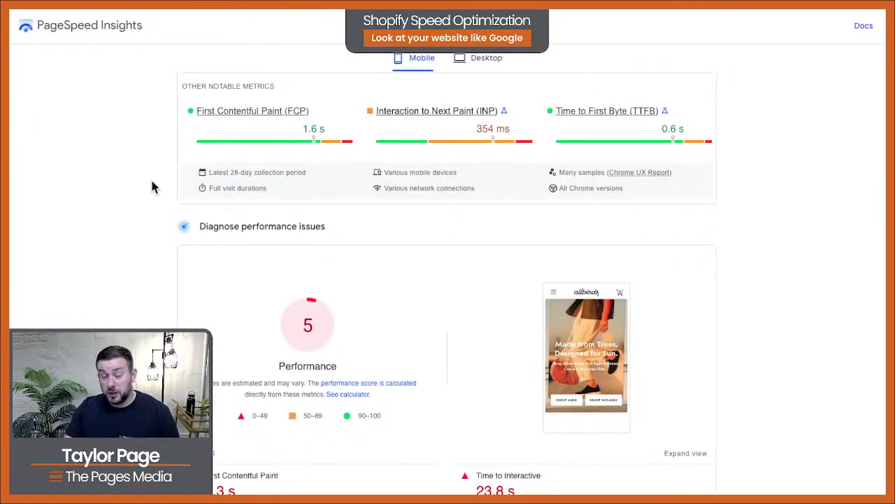
pyautogui.scroll(3, 152, 188)
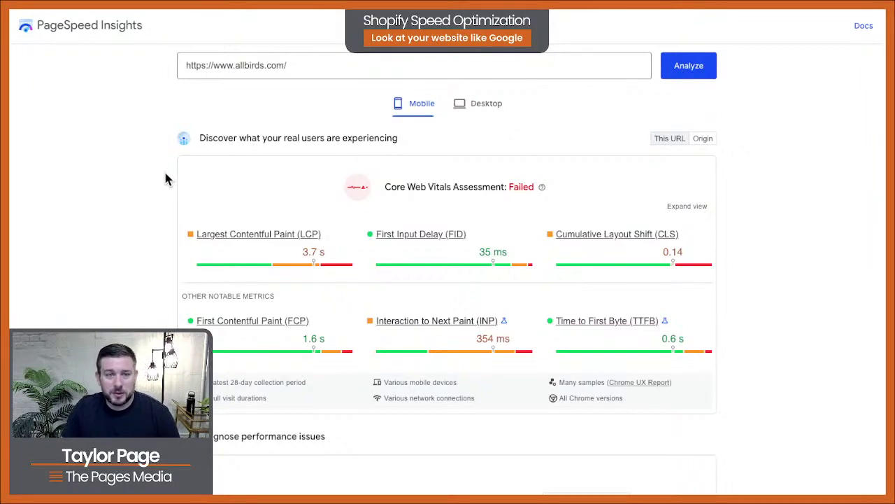
# - Compare allbirds.com's This URL and Origin field data, ending on Origin (3.7 s LCP, 447 ms INP)
pyautogui.click(317, 71)
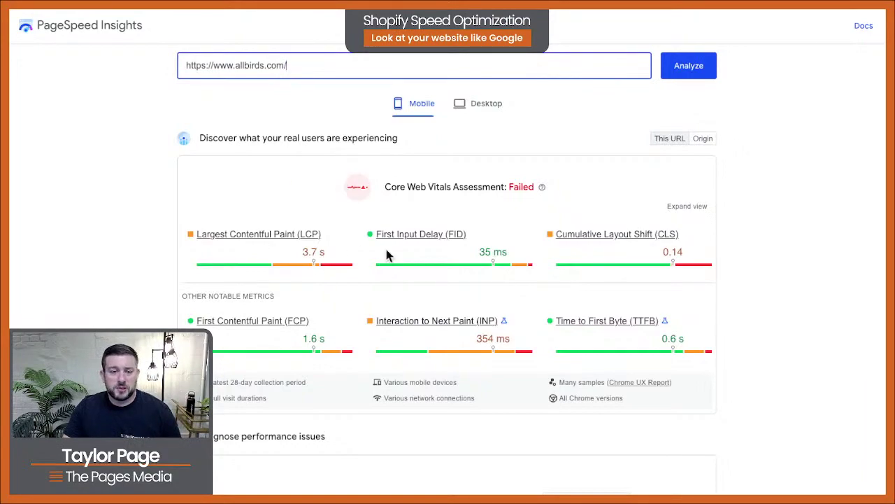
pyautogui.click(202, 140)
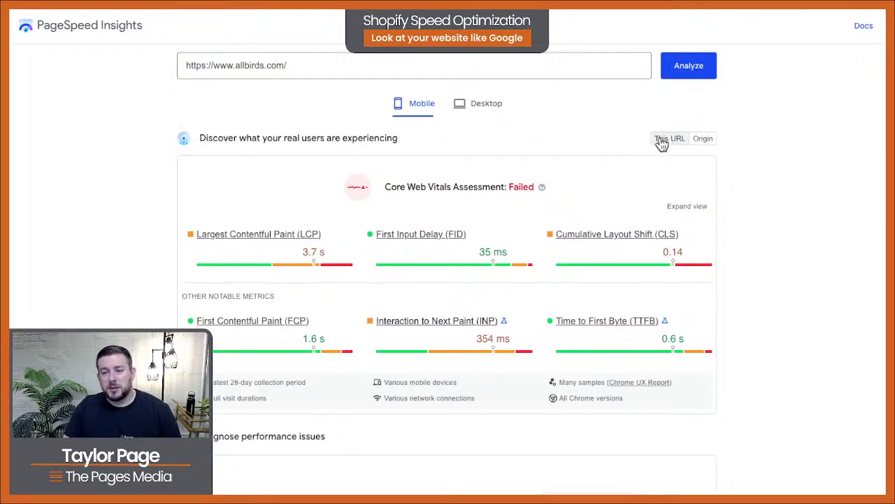
pyautogui.click(700, 140)
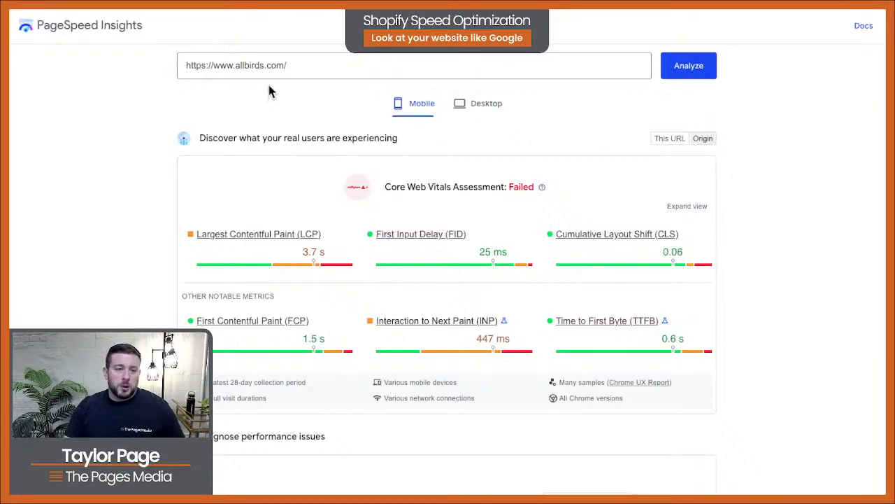
pyautogui.click(670, 139)
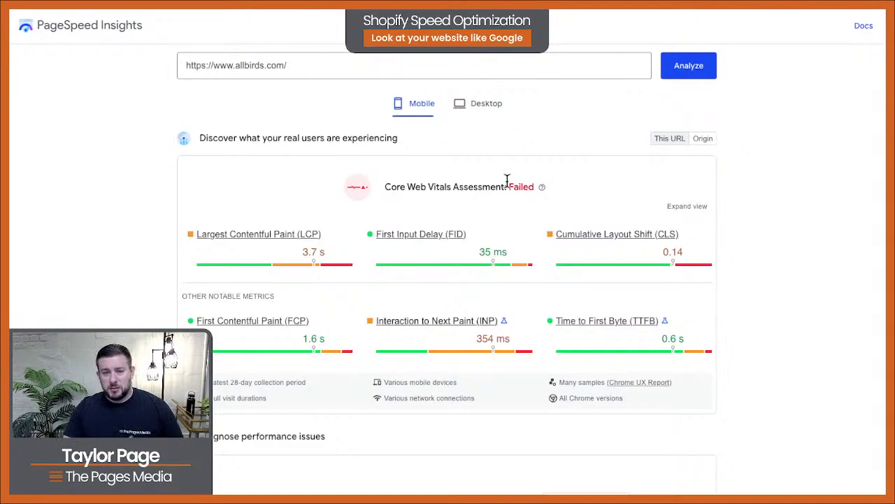
pyautogui.click(701, 139)
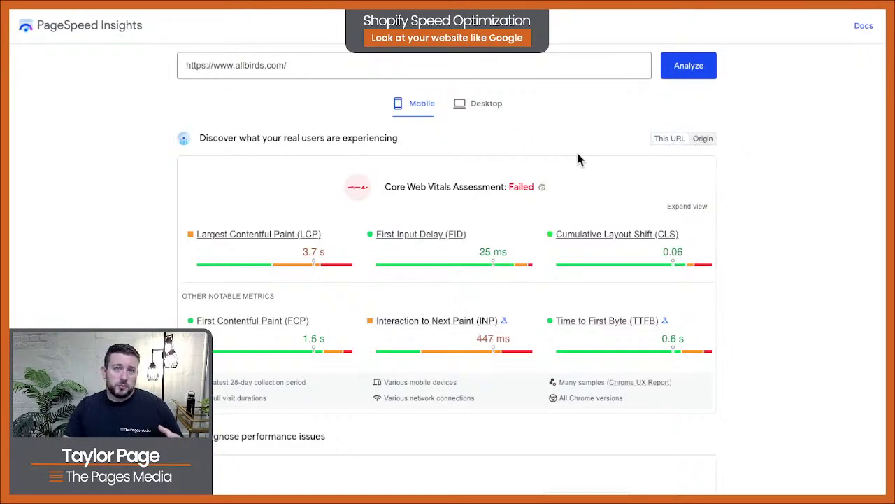
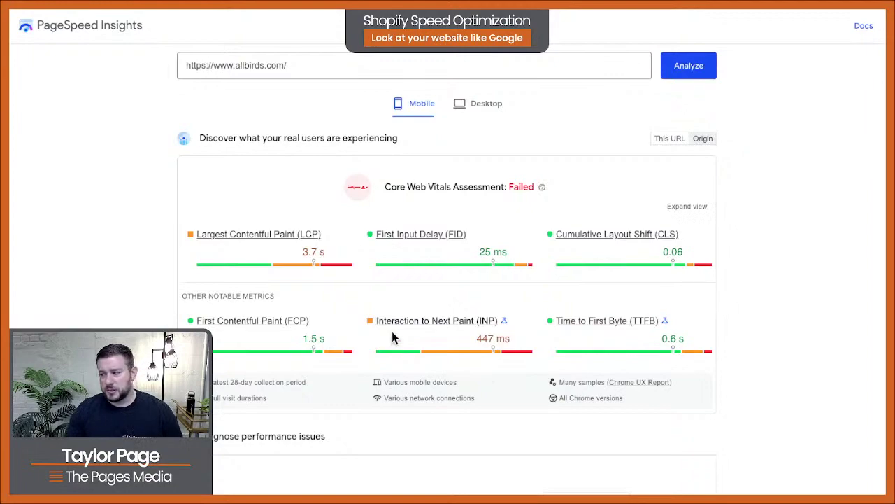
# - Switch the allbirds.com report to Desktop and review LCP 2.8 s, CLS 0.89 and score 24
pyautogui.click(480, 108)
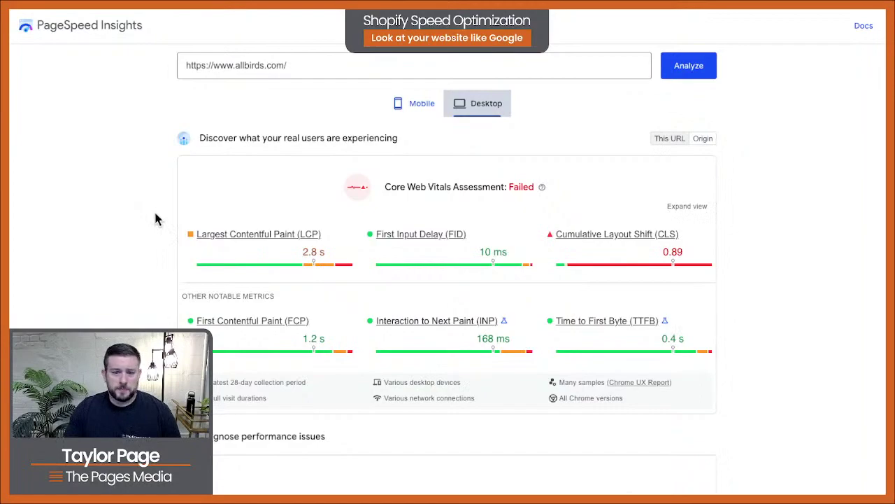
pyautogui.scroll(-3, 155, 219)
pyautogui.scroll(-1, 155, 216)
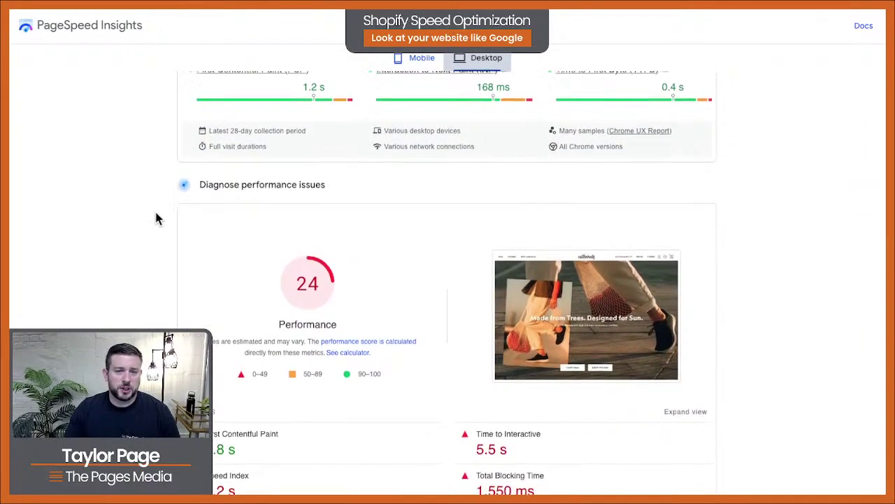
pyautogui.scroll(4, 155, 214)
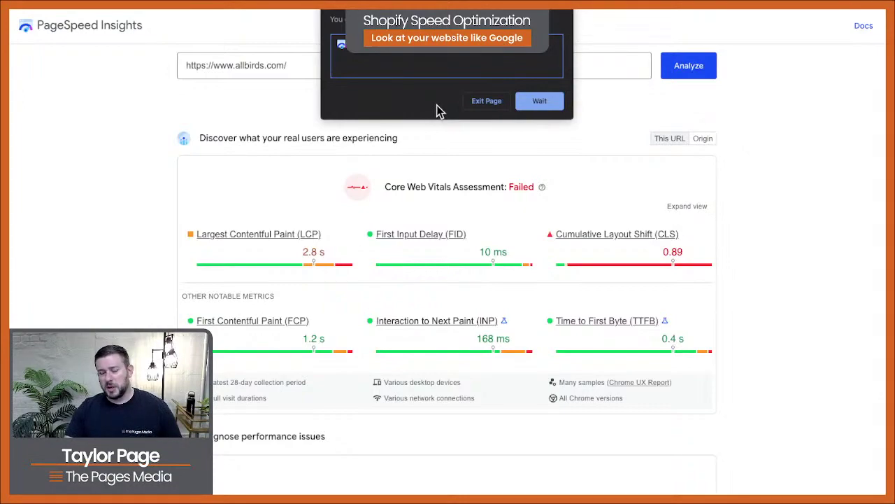
# - Respond to Chrome's unresponsive-page prompt, first choosing Wait, then Exit Page
pyautogui.click(538, 101)
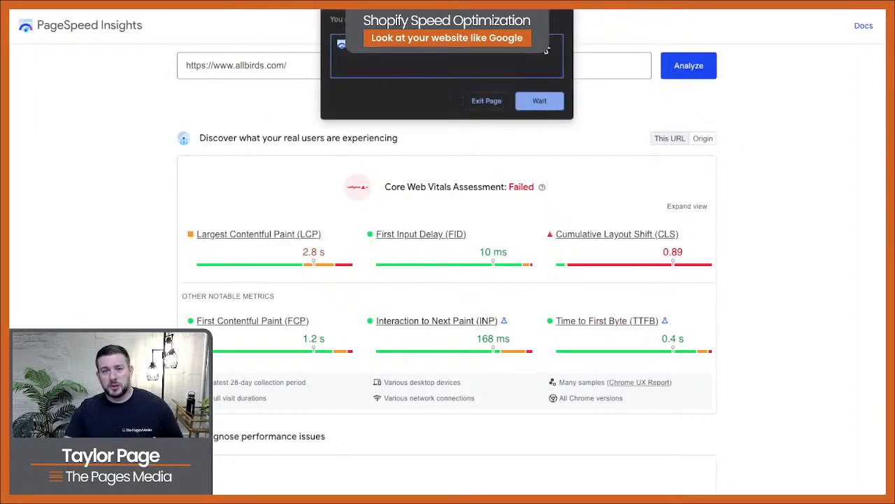
pyautogui.click(488, 102)
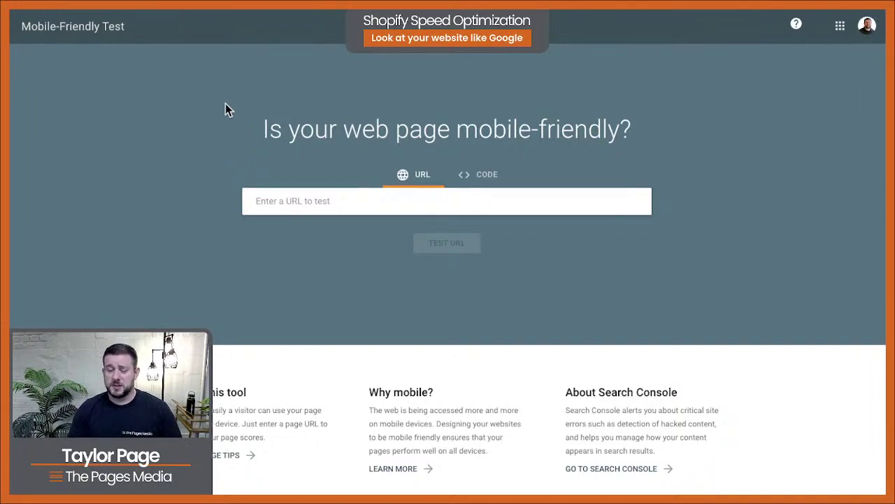
pyautogui.click(278, 198)
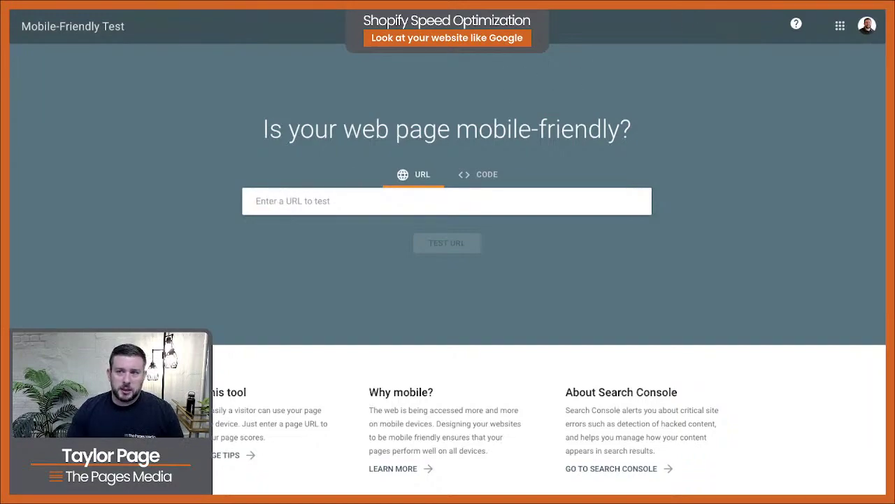
pyautogui.hotkey('ctrl', 't')
pyautogui.write('a')
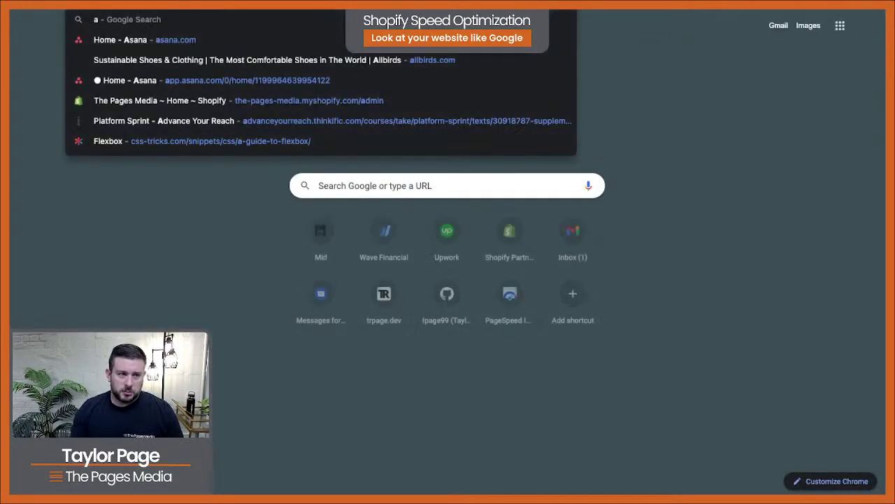
pyautogui.write('l')
pyautogui.press('Escape')
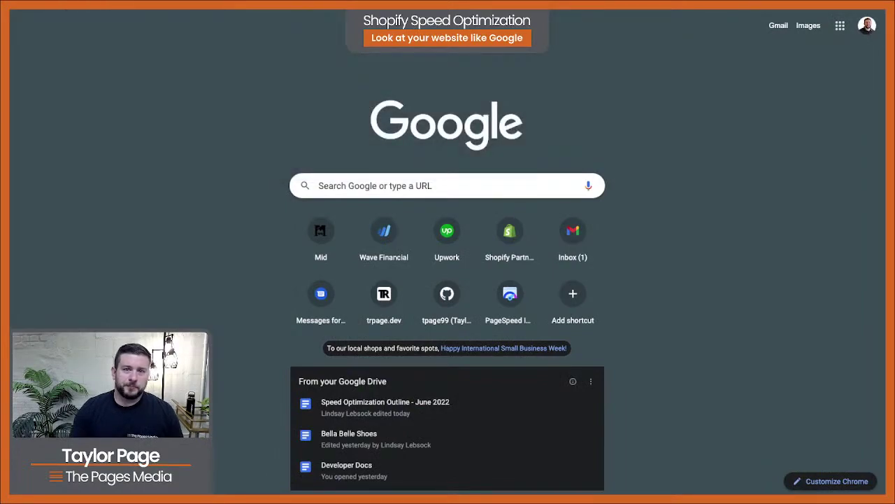
pyautogui.click(616, 10)
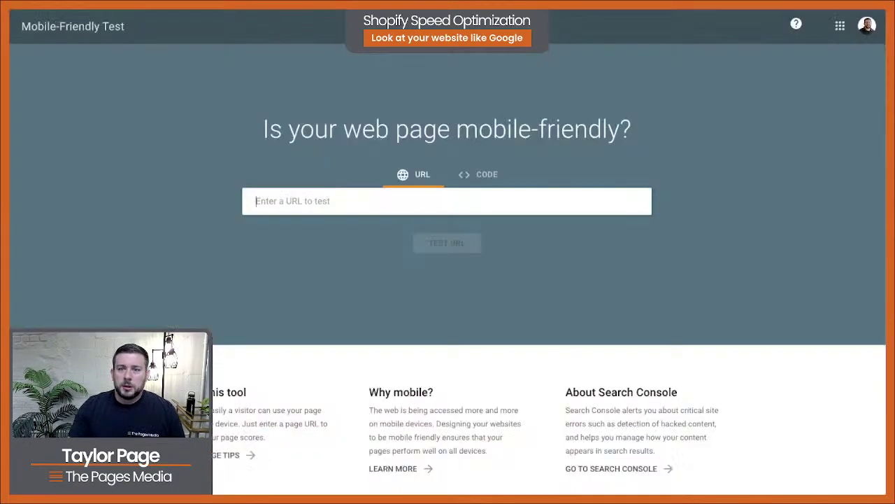
pyautogui.click(355, 200)
pyautogui.write('https://www.allbirds.com/')
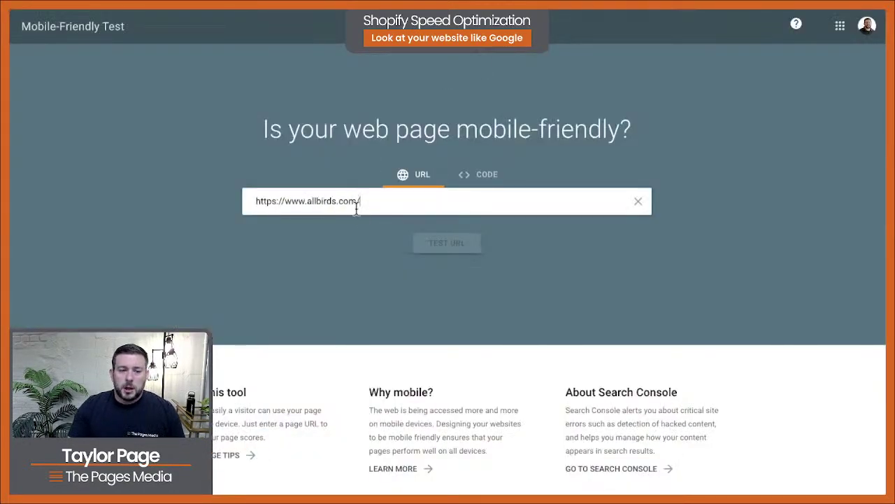
pyautogui.click(441, 241)
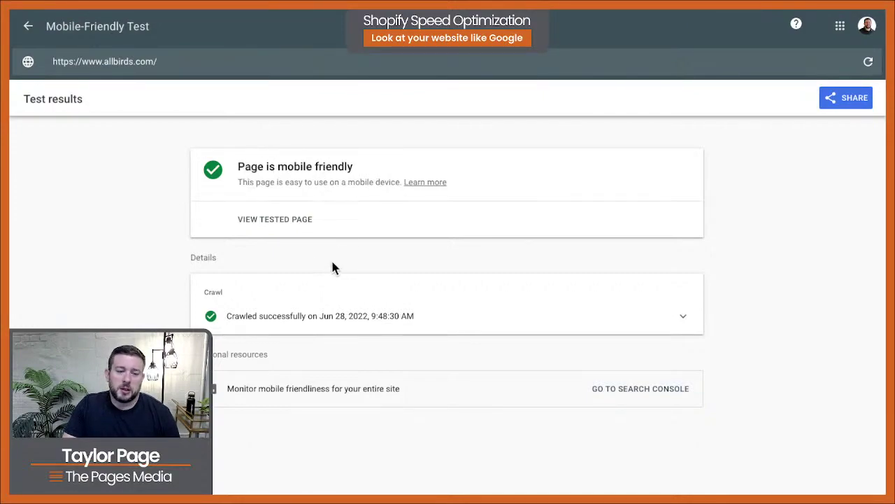
# - Inspect the tested page's screenshot, More Info and HTML views, then close the panel
pyautogui.click(287, 224)
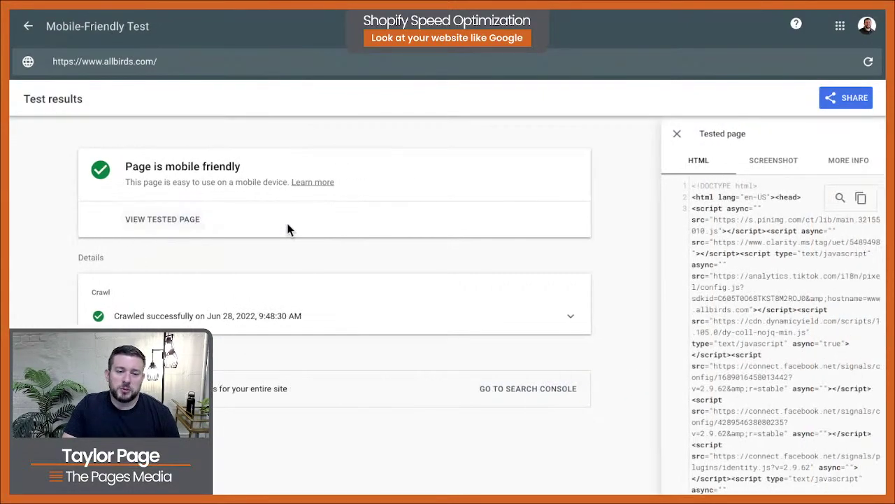
pyautogui.click(766, 170)
pyautogui.click(840, 169)
pyautogui.click(793, 168)
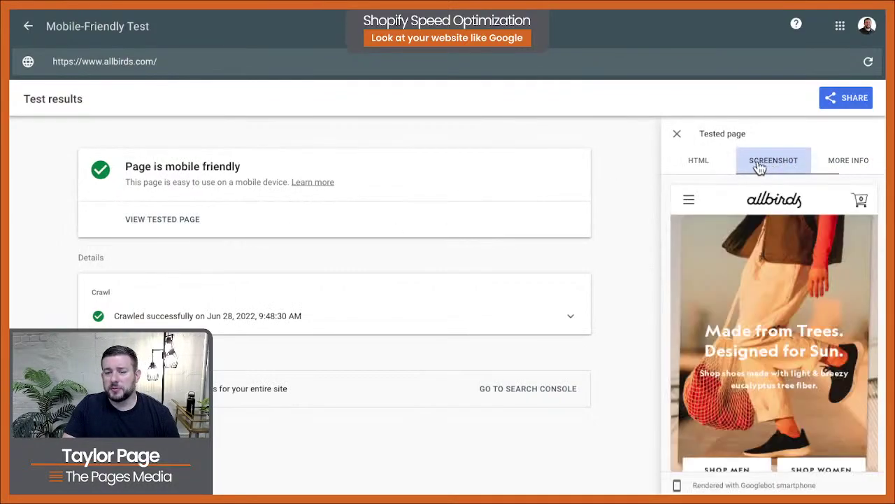
pyautogui.click(714, 168)
pyautogui.click(678, 133)
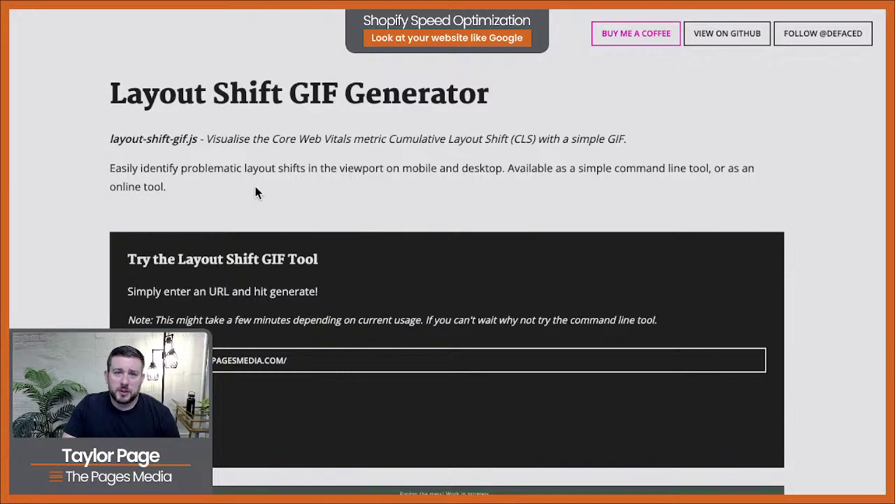
pyautogui.scroll(-2, 255, 188)
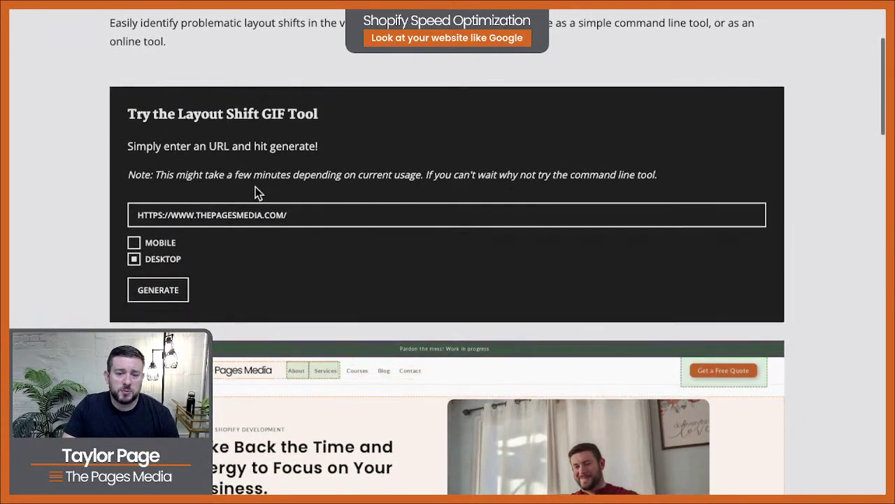
pyautogui.scroll(-2, 257, 188)
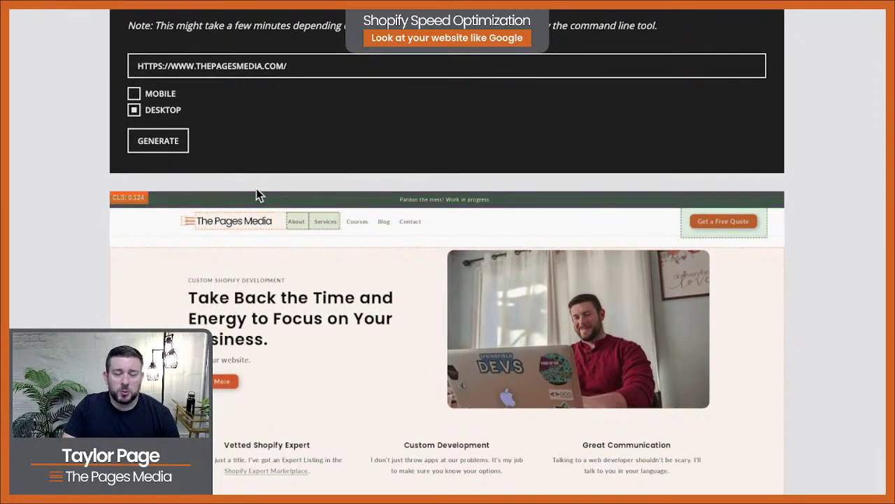
pyautogui.scroll(4, 257, 188)
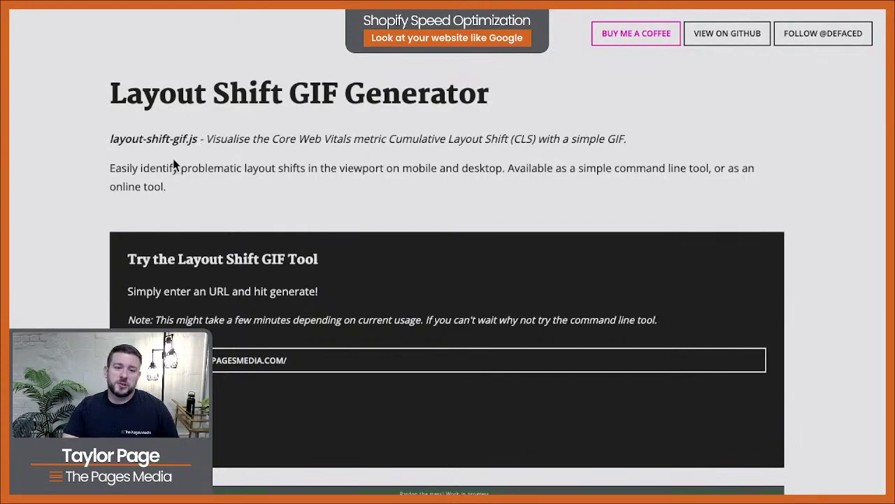
pyautogui.scroll(-2, 102, 221)
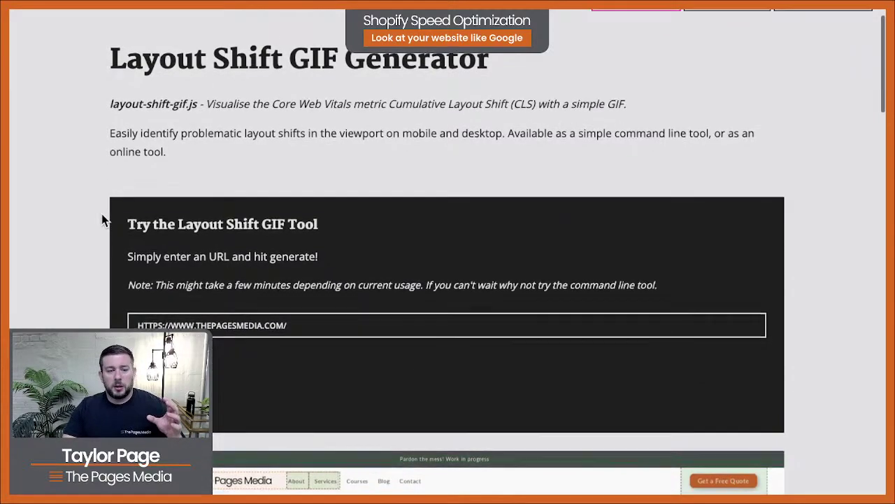
pyautogui.scroll(-5, 103, 214)
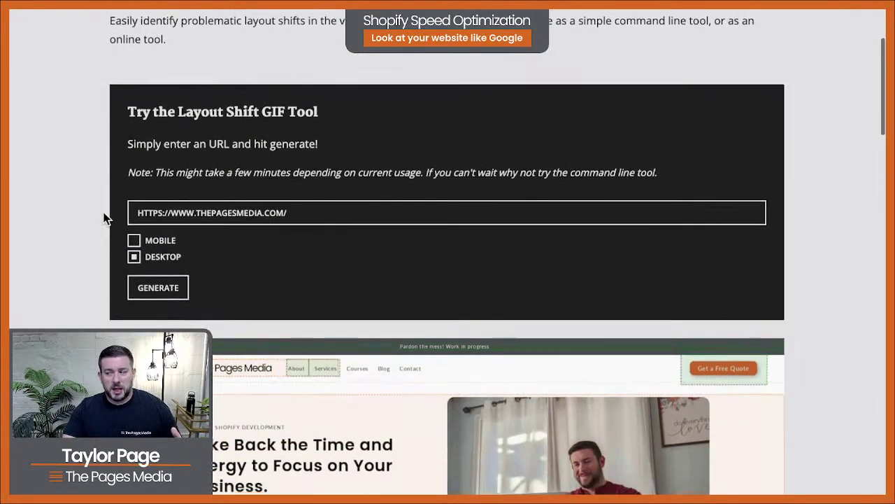
pyautogui.scroll(-4, 104, 217)
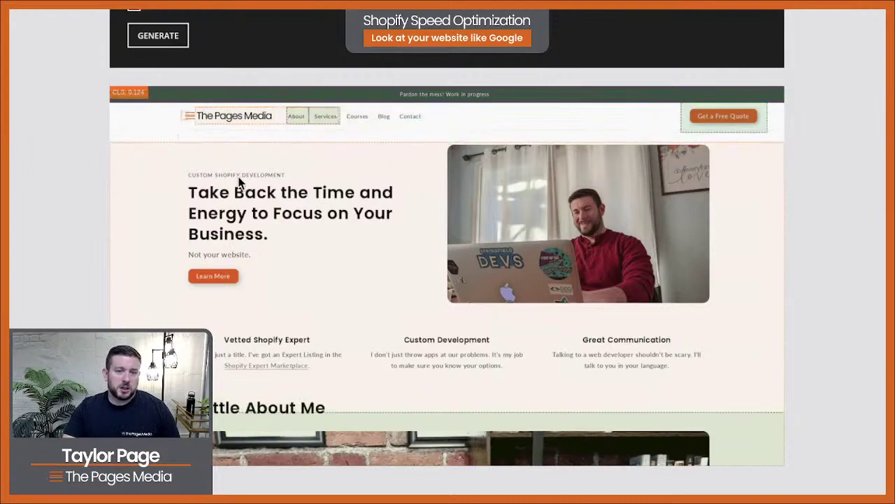
pyautogui.scroll(-1, 240, 180)
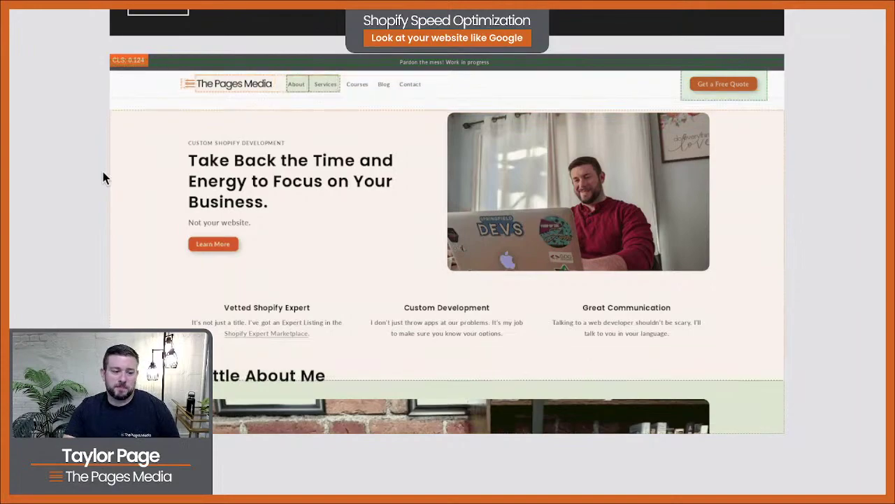
pyautogui.scroll(6, 103, 171)
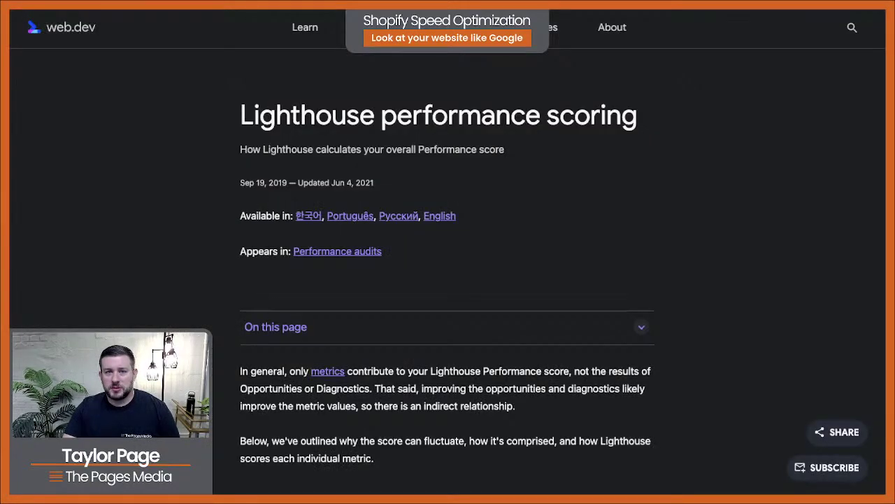
# - Scroll through web.dev's Lighthouse scoring article to review the metric weightings and calculator
pyautogui.scroll(-5, 174, 280)
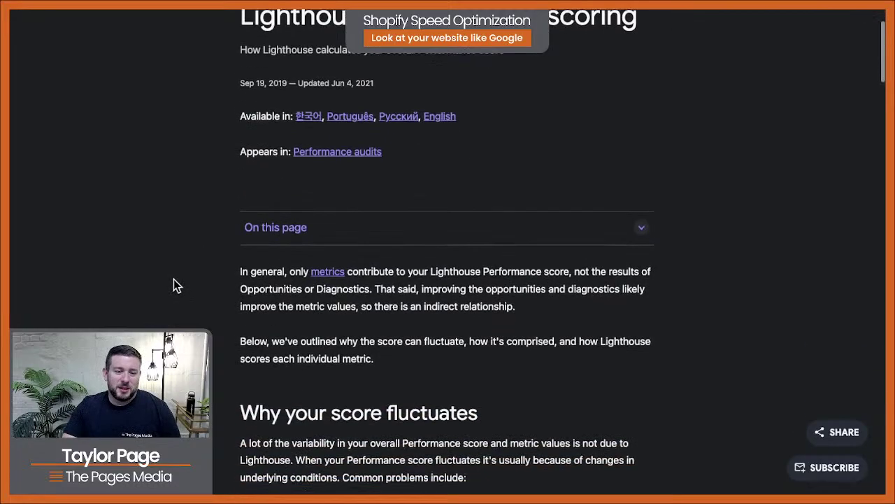
pyautogui.scroll(-4, 174, 280)
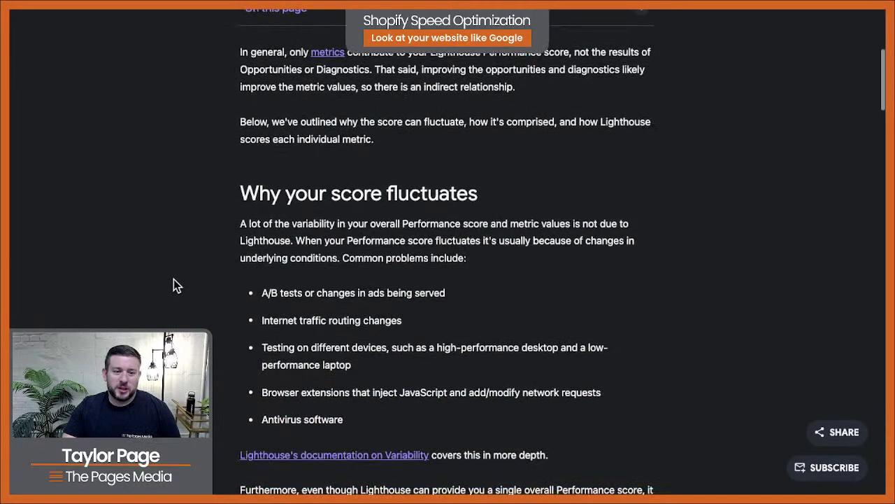
pyautogui.scroll(-4, 176, 284)
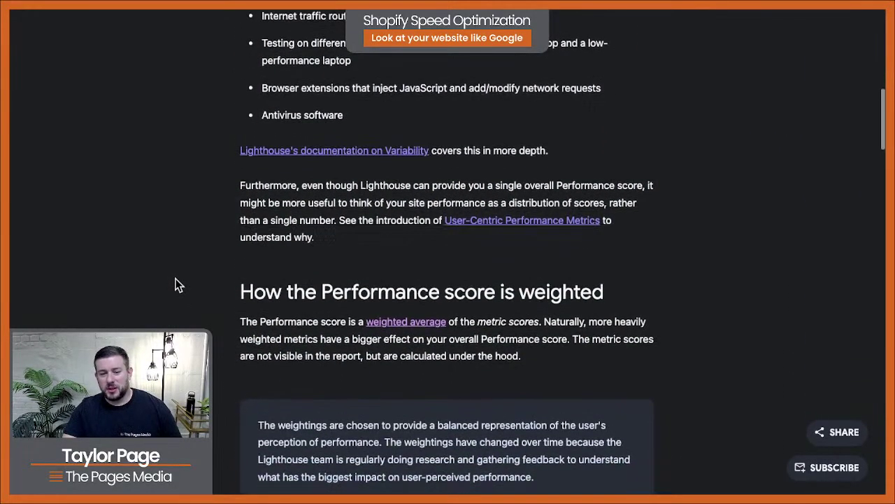
pyautogui.scroll(-2, 176, 285)
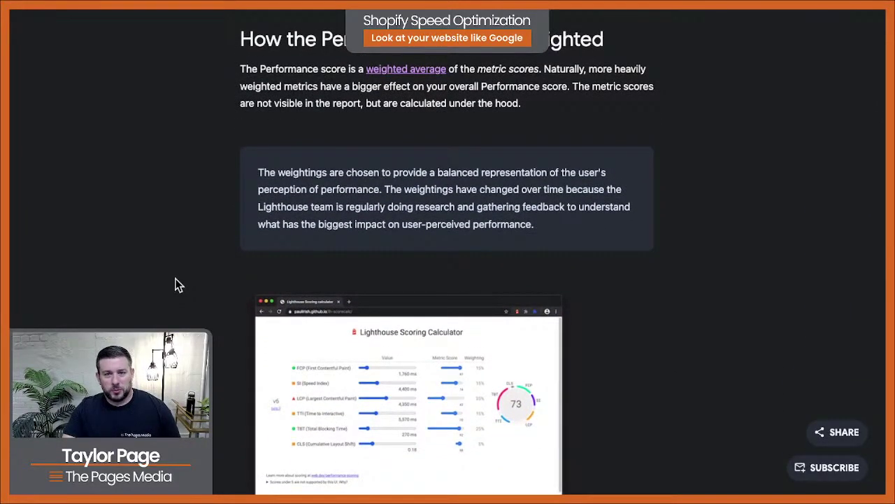
pyautogui.scroll(-3, 176, 284)
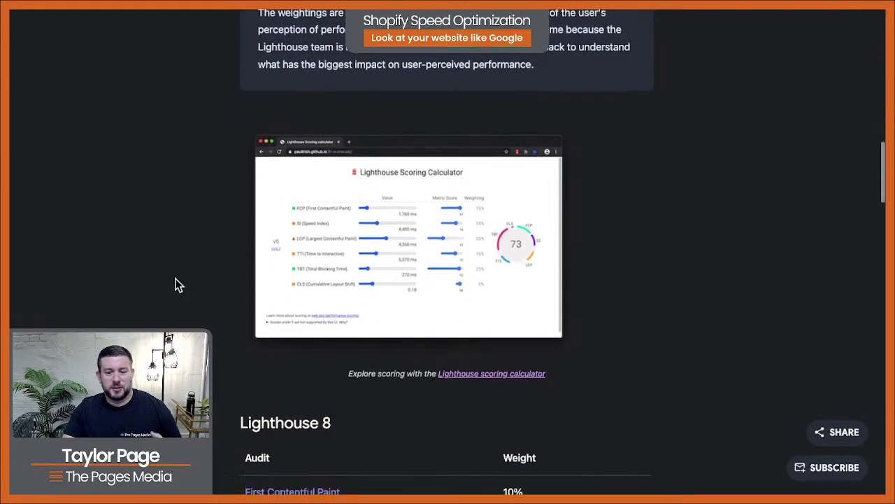
pyautogui.scroll(-1, 176, 285)
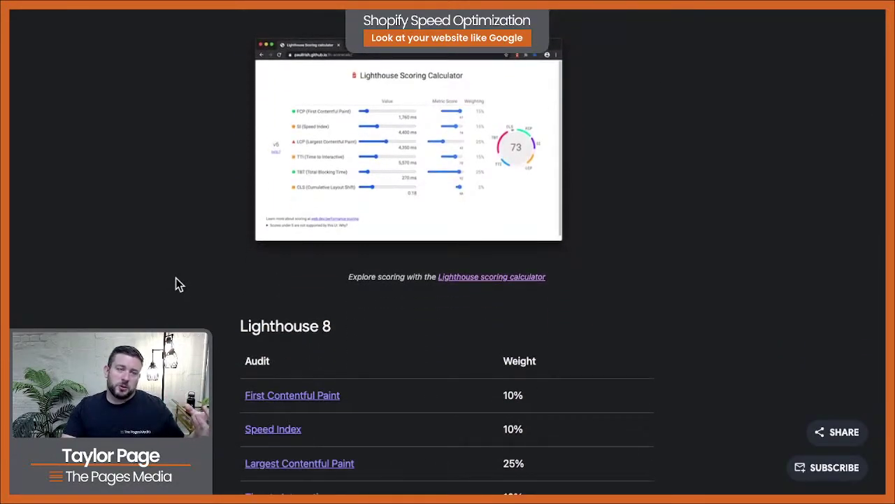
pyautogui.scroll(6, 176, 280)
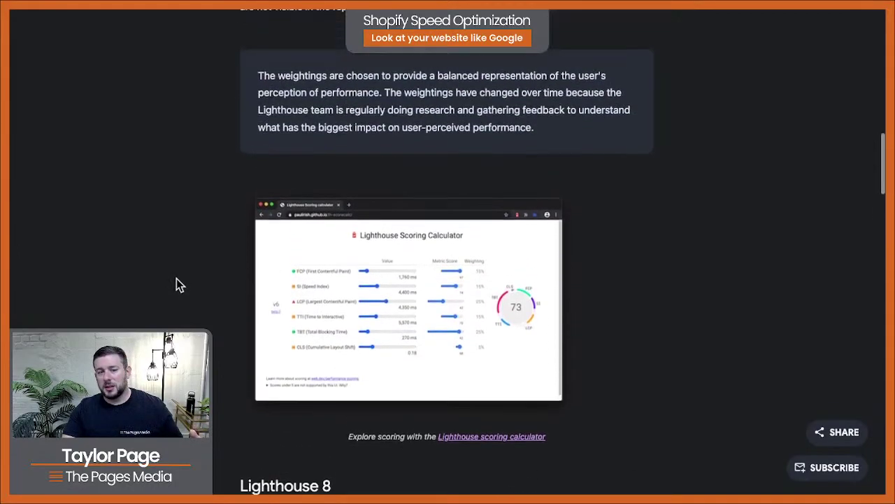
pyautogui.scroll(7, 176, 280)
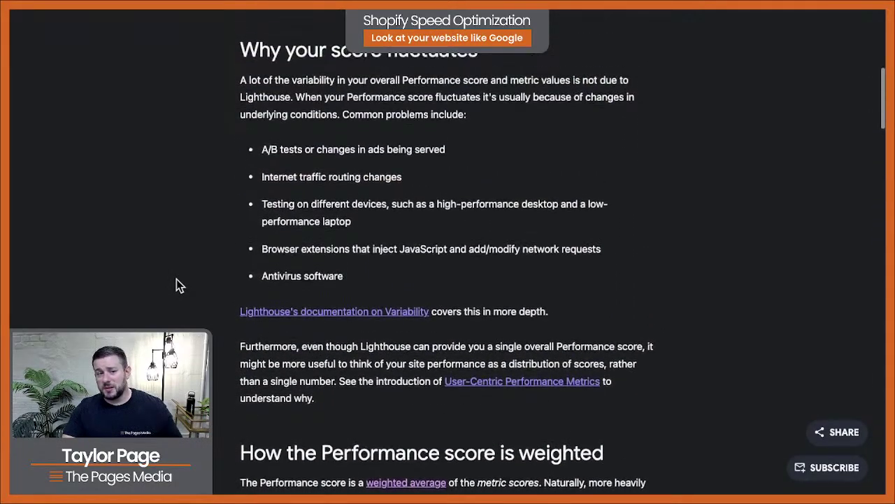
pyautogui.scroll(4, 176, 279)
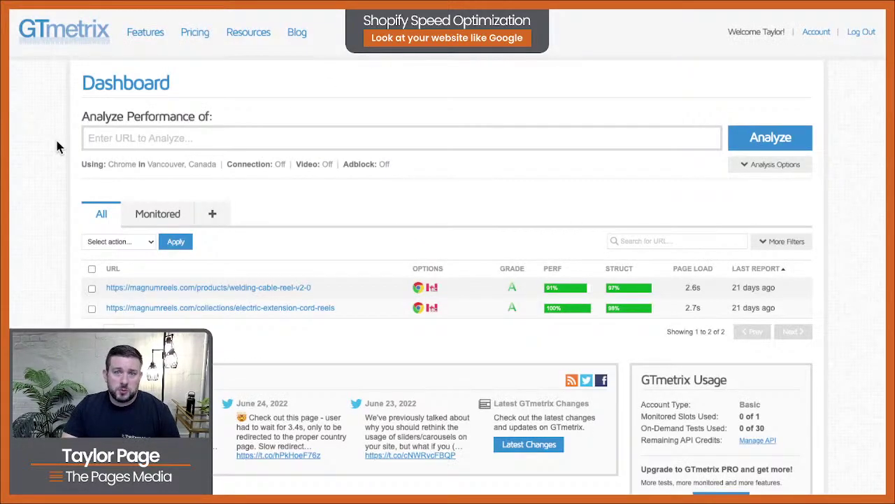
pyautogui.click(131, 141)
pyautogui.rightClick(131, 141)
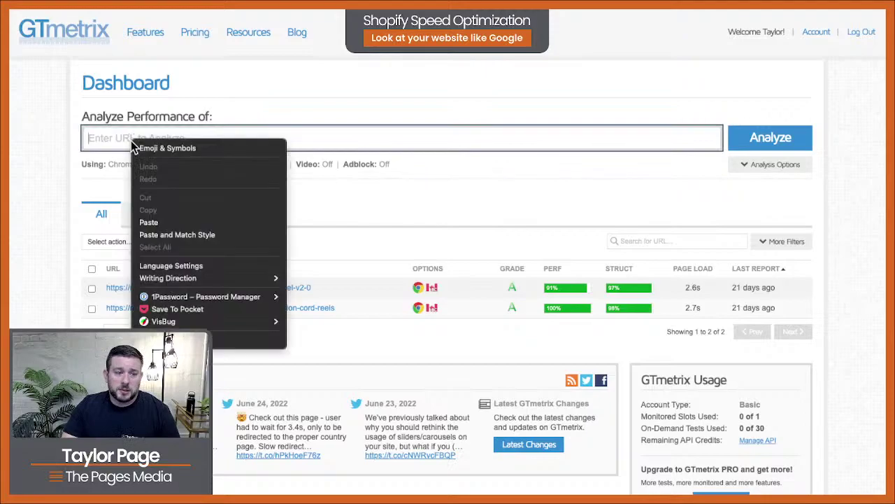
pyautogui.click(117, 144)
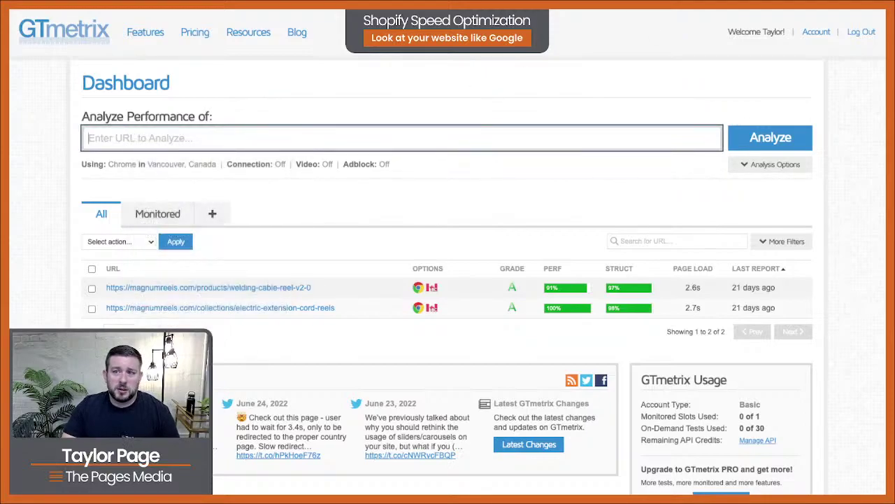
pyautogui.press('super+shift+v')
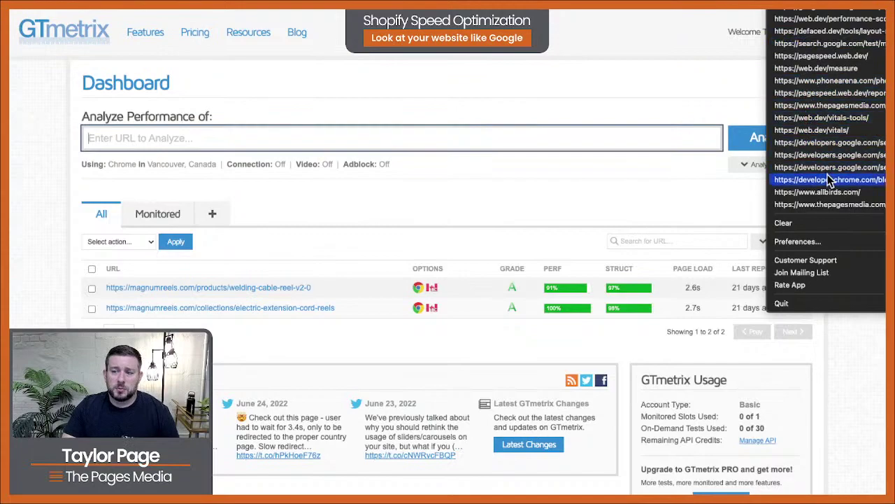
pyautogui.click(826, 194)
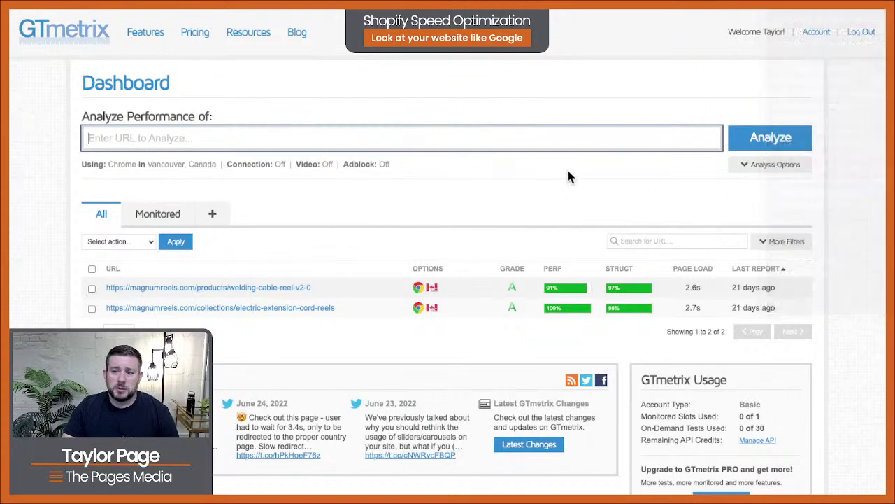
pyautogui.rightClick(462, 140)
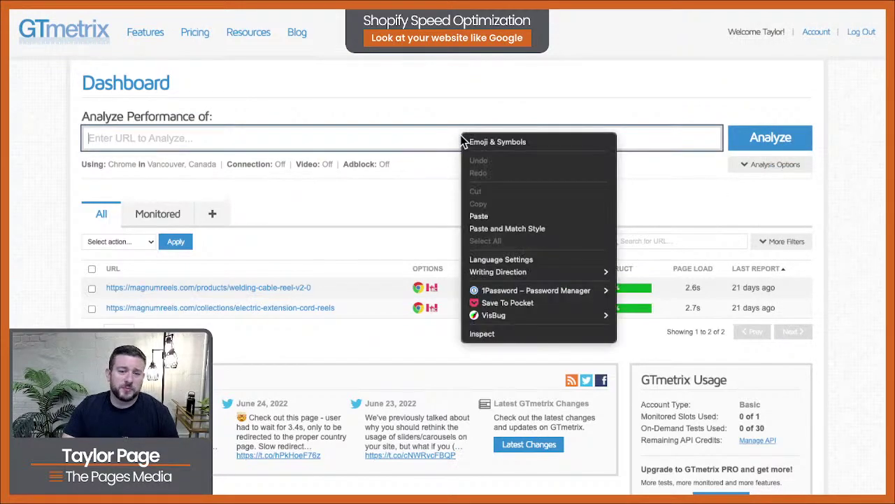
pyautogui.click(489, 220)
pyautogui.click(755, 140)
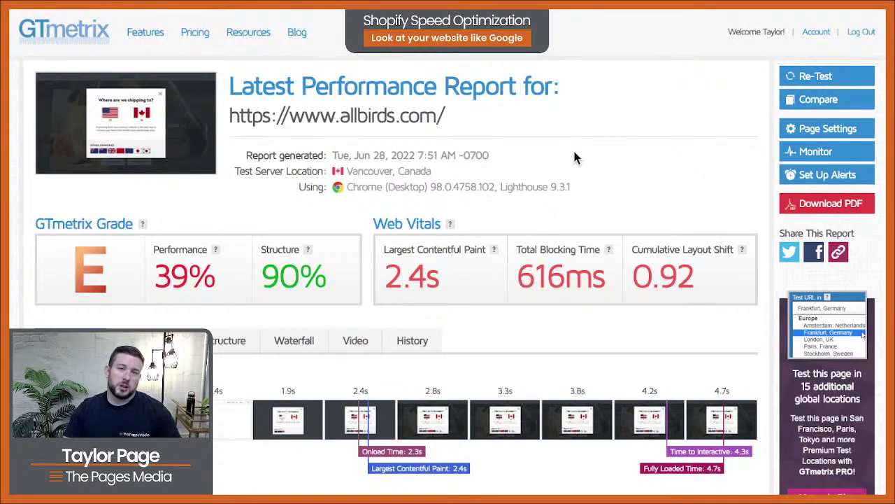
pyautogui.scroll(-3, 172, 208)
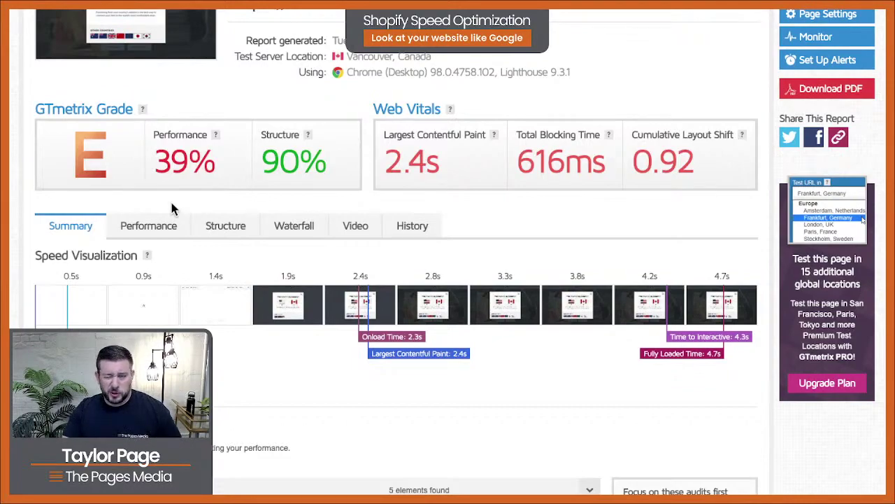
pyautogui.scroll(-2, 171, 203)
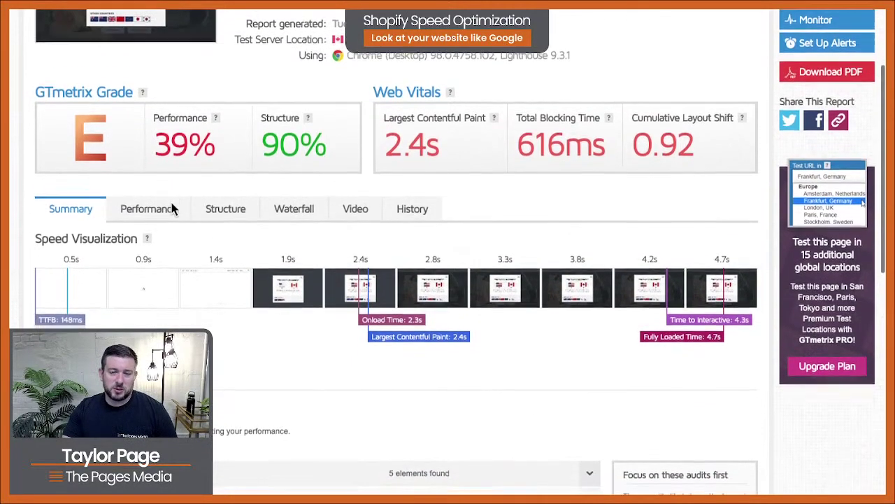
pyautogui.scroll(-1, 171, 202)
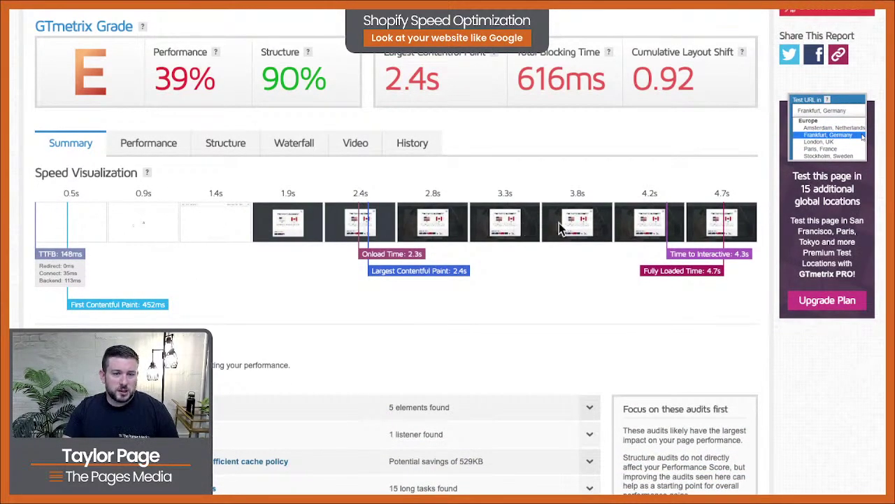
pyautogui.scroll(-1, 215, 398)
pyautogui.scroll(-1, 214, 398)
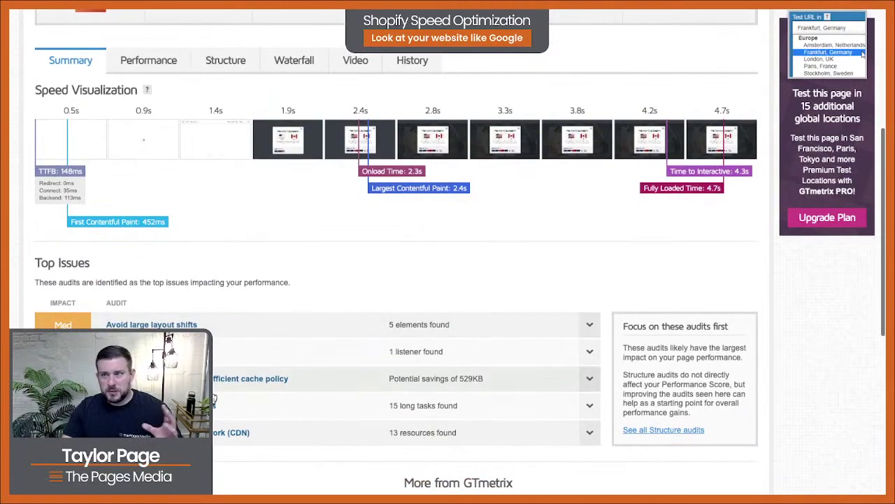
pyautogui.scroll(2, 214, 398)
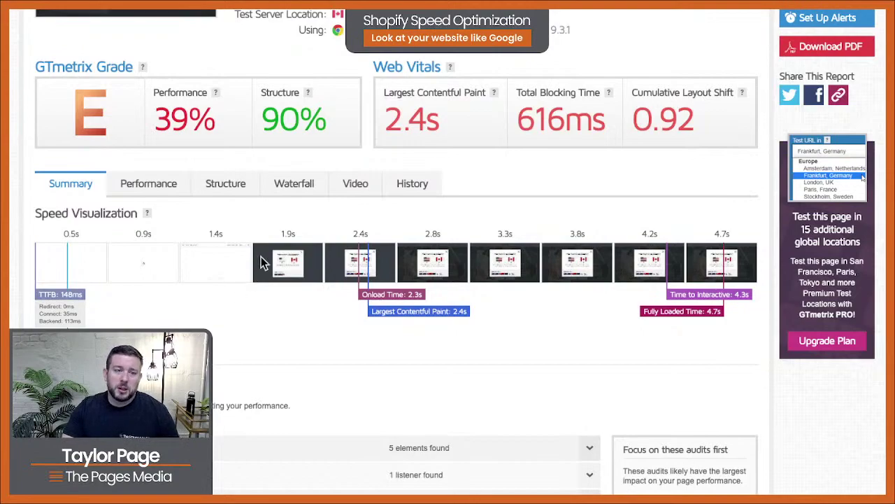
# - Open the allbirds.com Waterfall, sort requests largest-first by Size, and filter to Images
pyautogui.click(278, 187)
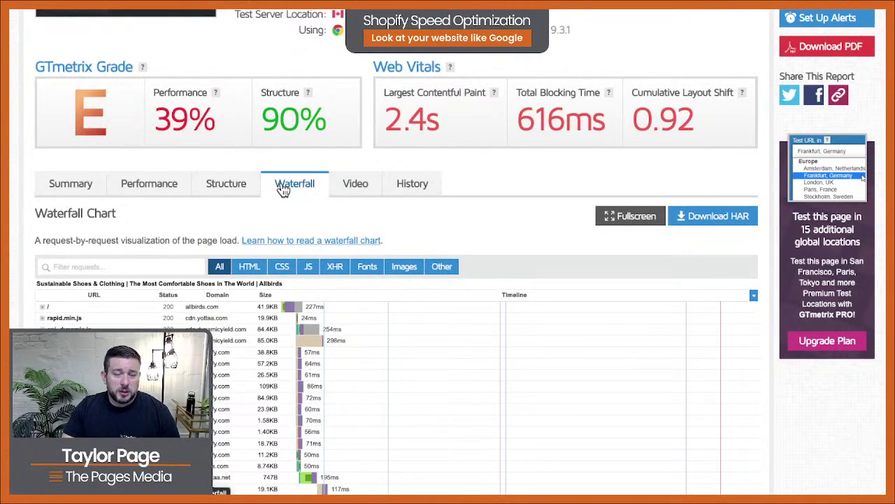
pyautogui.scroll(-2, 290, 203)
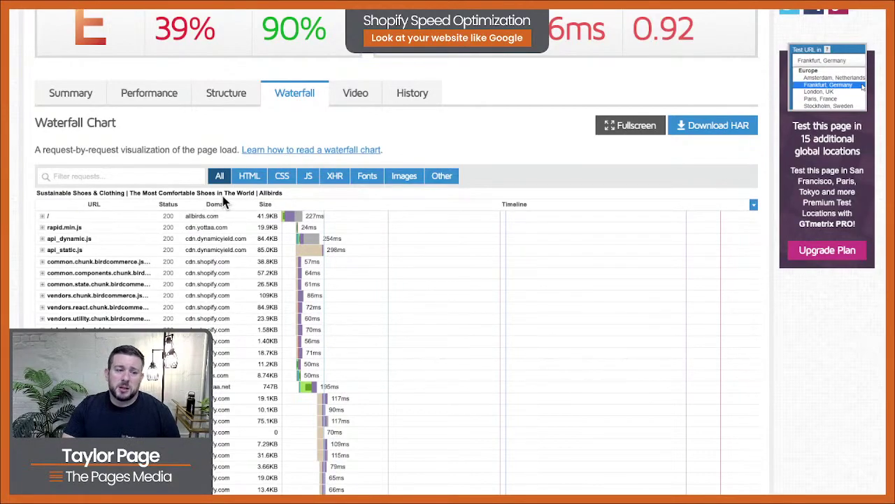
pyautogui.click(266, 205)
pyautogui.click(266, 205)
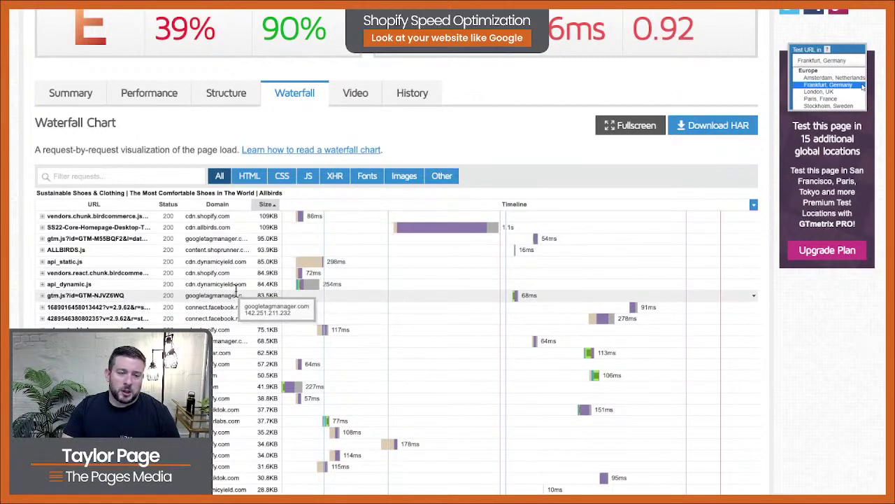
pyautogui.click(392, 180)
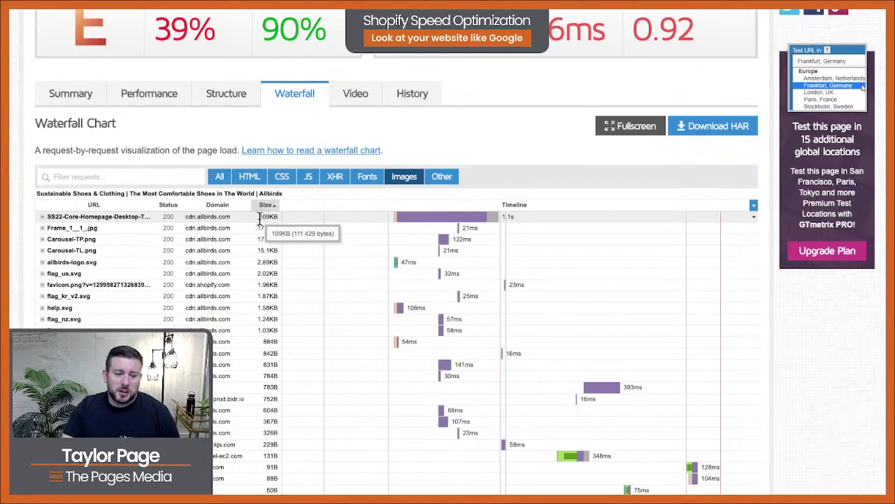
# - Expand and collapse the 109KB SS22 image row, filter to JS, then show All requests
pyautogui.click(43, 218)
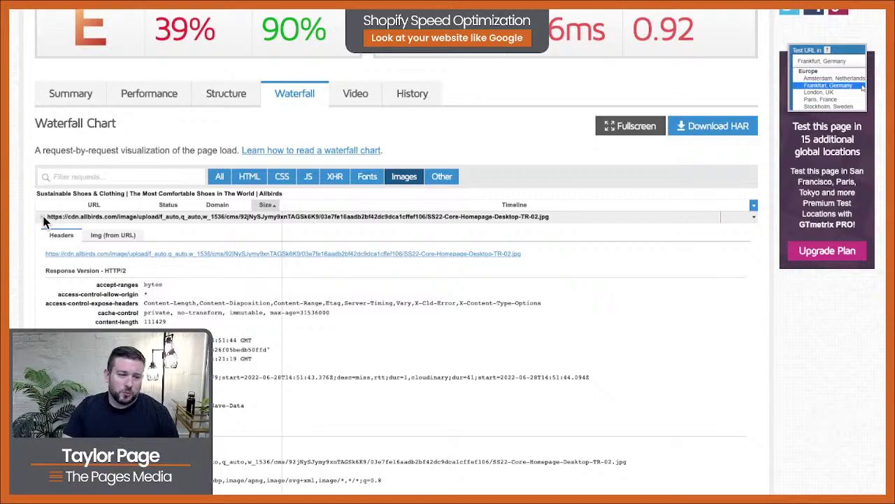
pyautogui.click(43, 218)
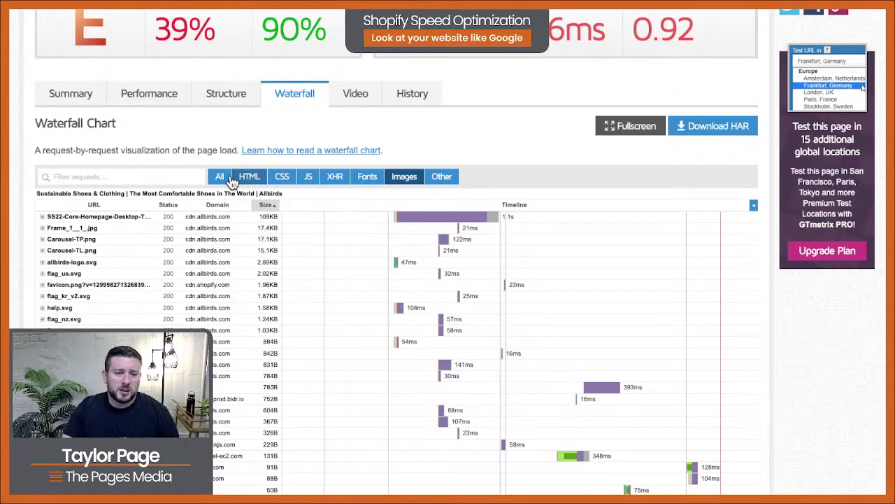
pyautogui.click(308, 177)
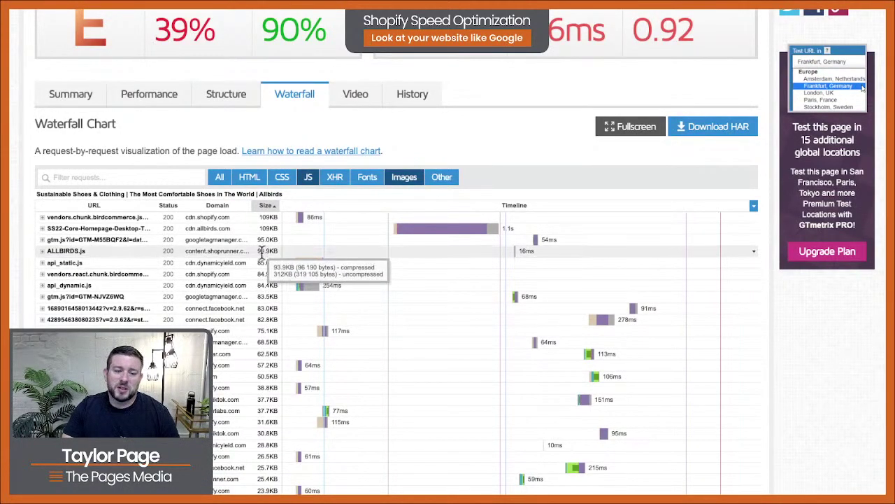
pyautogui.click(219, 177)
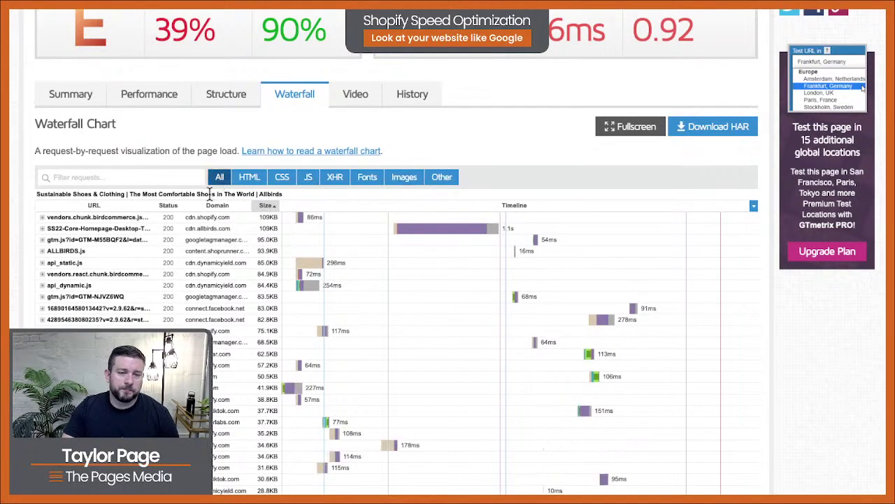